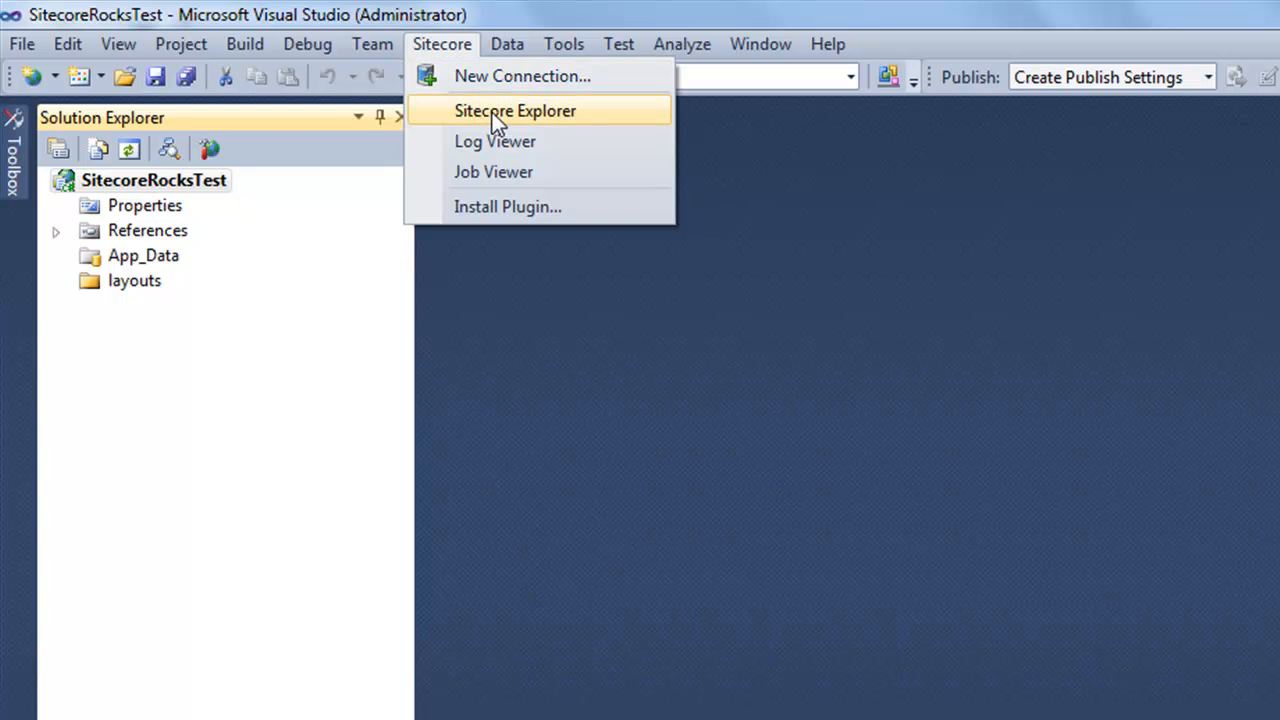
# Open Sitecore Explorer, enlarge it over Solution Explorer, and browse the Sitecore menu's Log Viewer and Job Viewer.
pyautogui.click(492, 112)
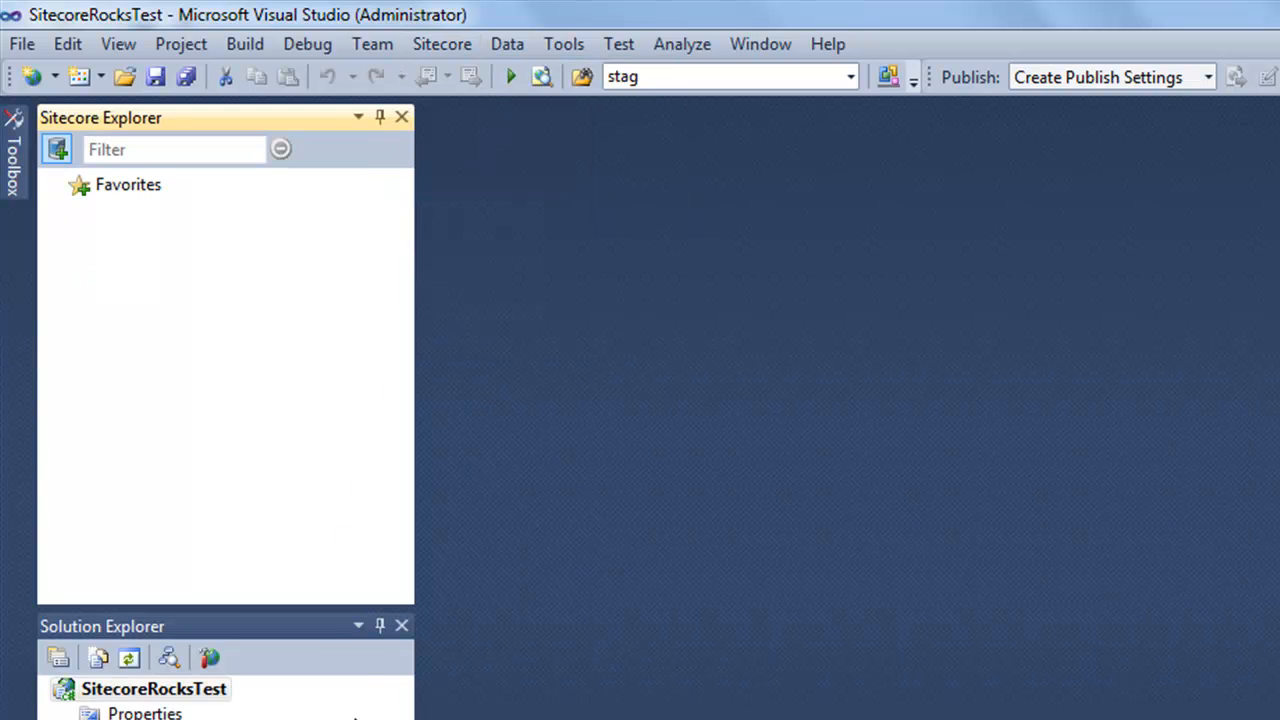
pyautogui.moveTo(309, 606); pyautogui.dragTo(309, 708)
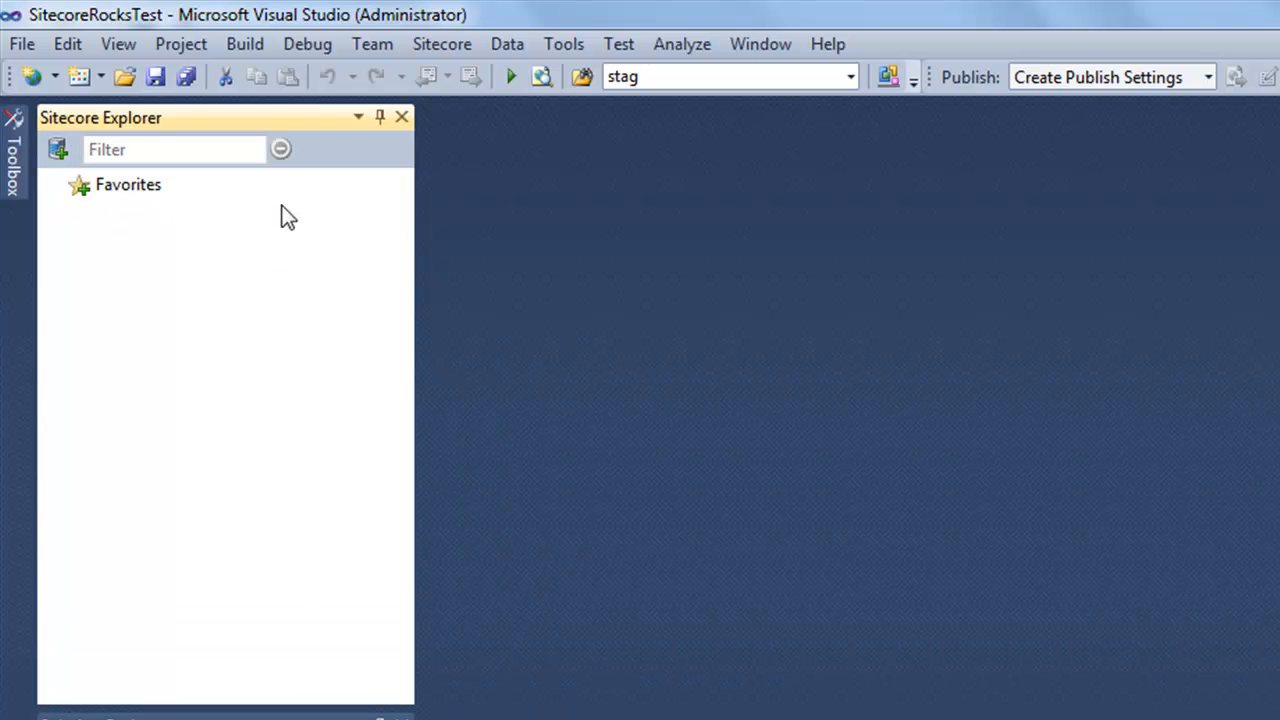
pyautogui.click(458, 51)
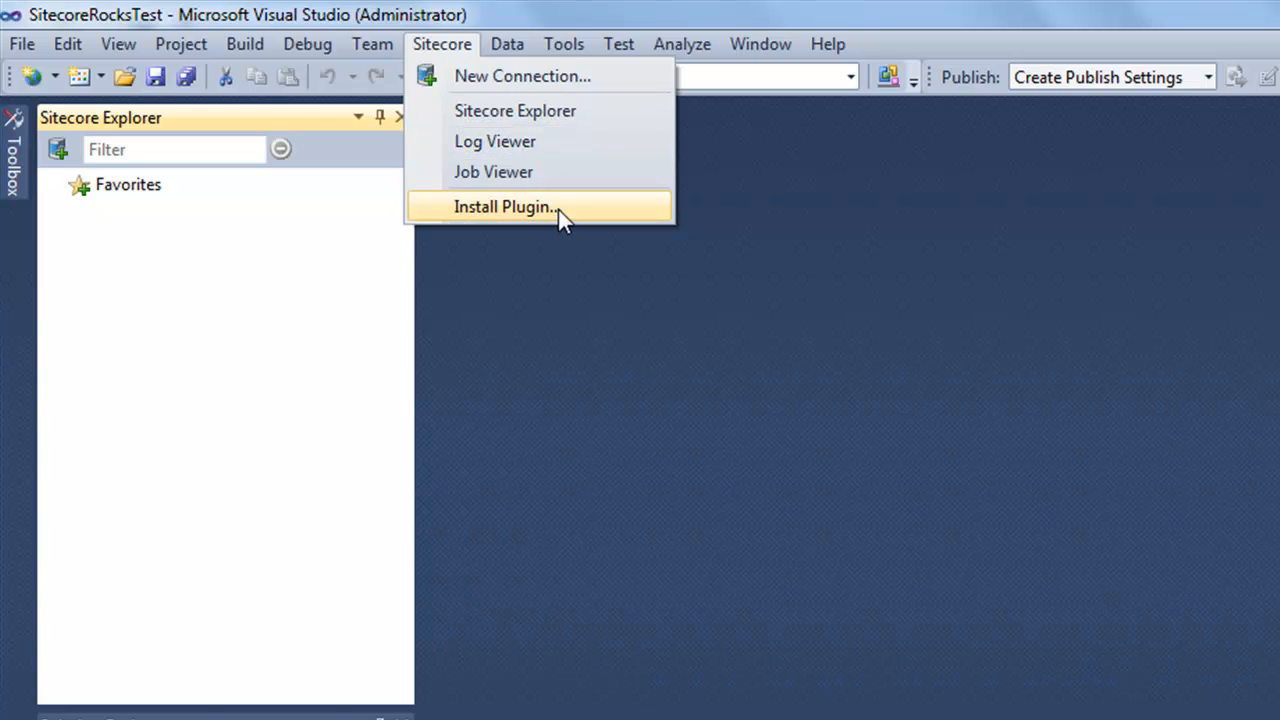
pyautogui.click(726, 392)
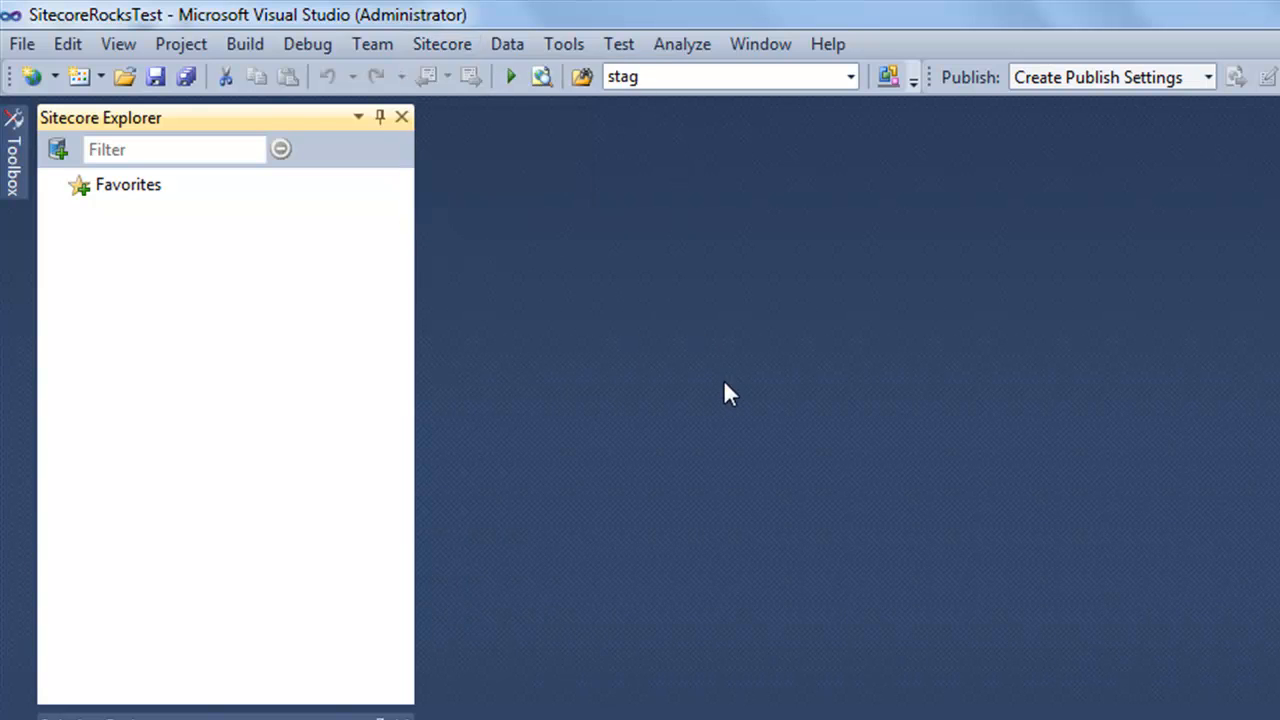
pyautogui.click(58, 150)
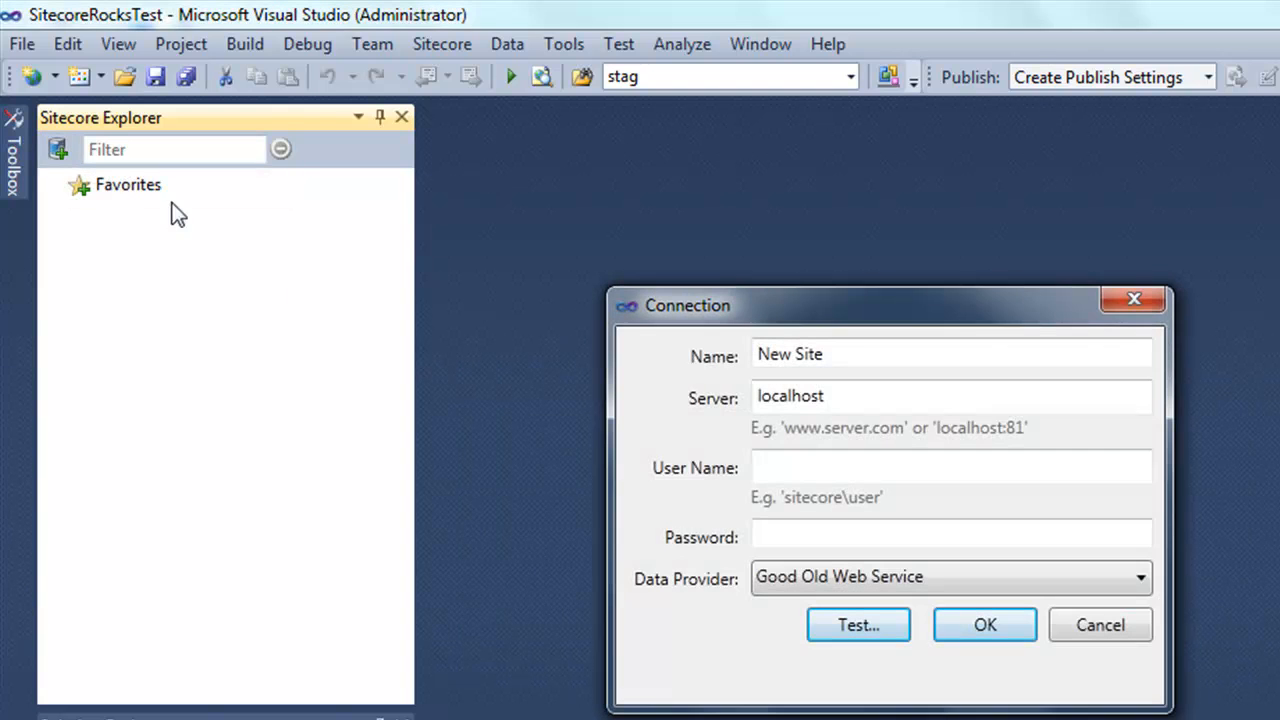
pyautogui.doubleClick(862, 395)
pyautogui.write('http://nicam130rev100513')
pyautogui.click(897, 356)
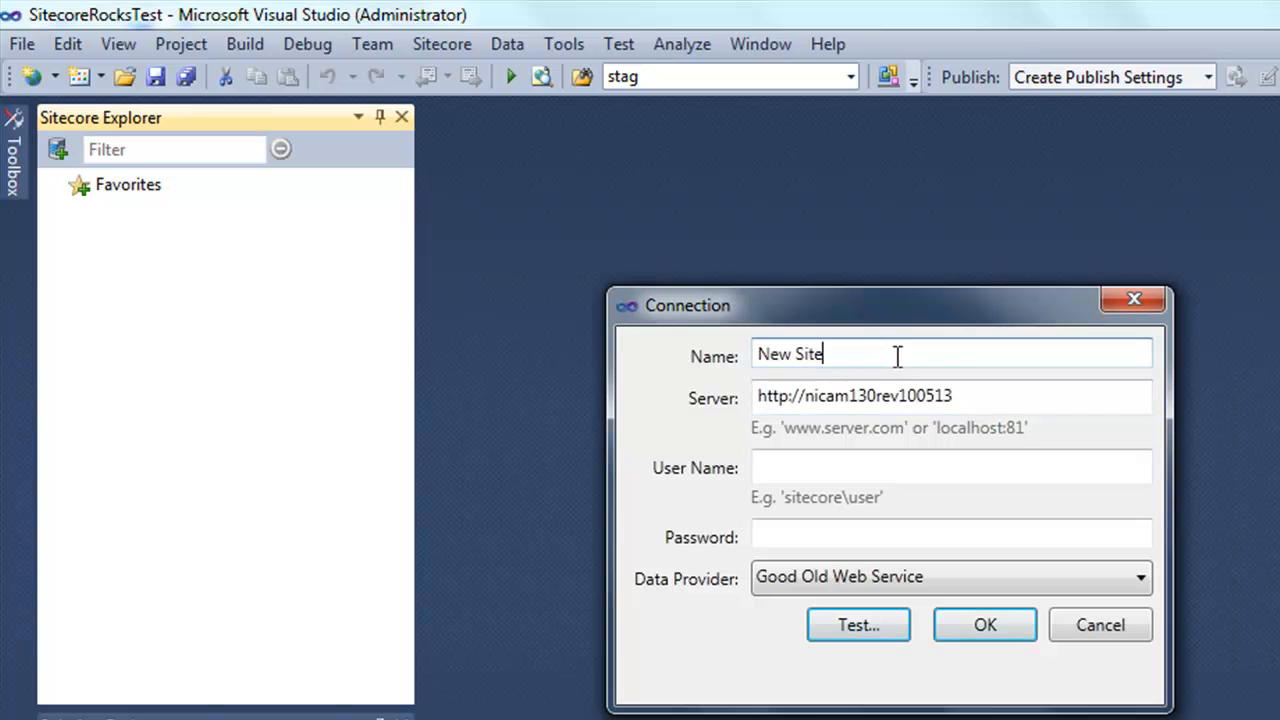
pyautogui.hotkey('ctrl', 'a')
pyautogui.write('http://nicam130rev100513')
pyautogui.press('Home')
pyautogui.hotkey('ctrl', 'shift', 'Right')
pyautogui.hotkey('ctrl', 'shift', 'Right')
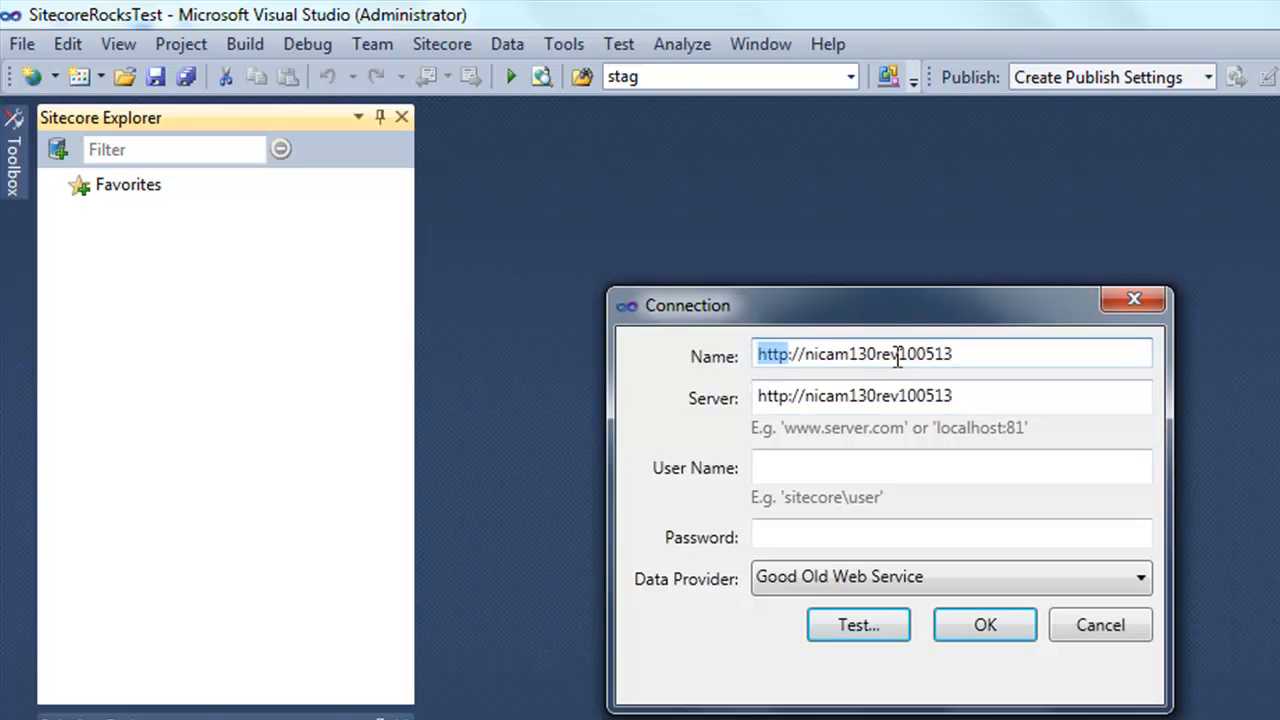
pyautogui.press('Delete')
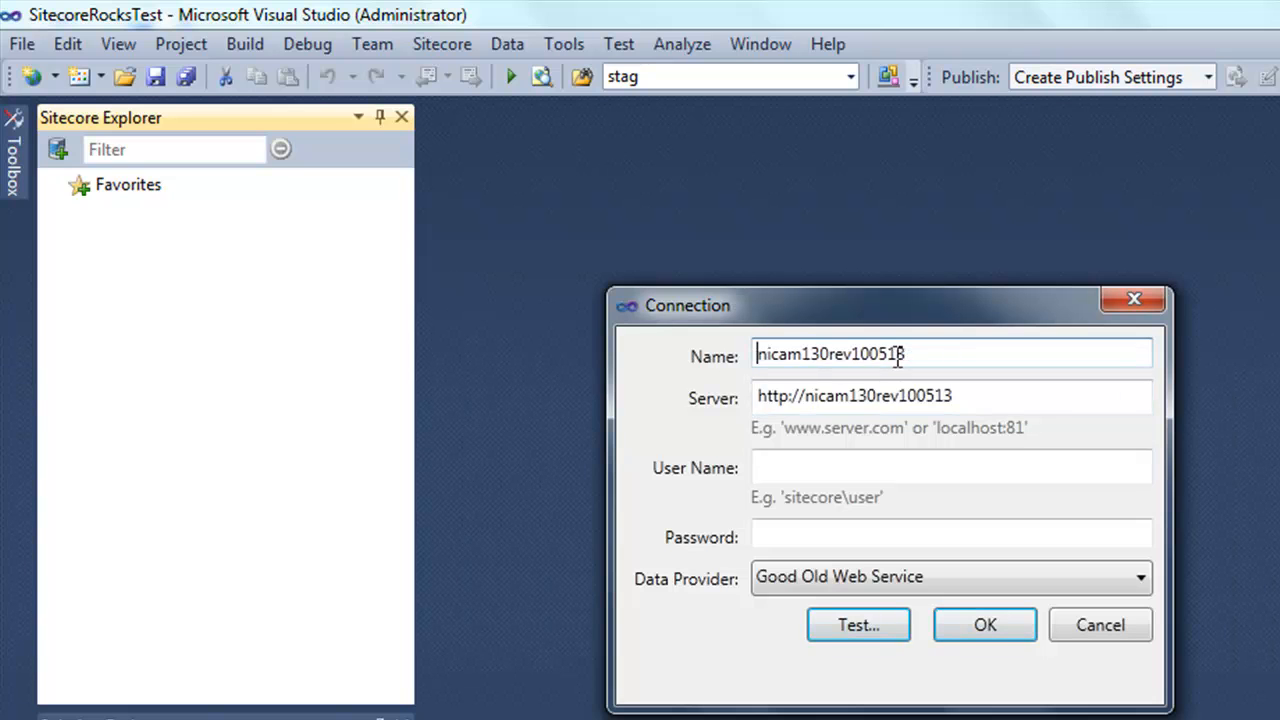
# Enter the user name and password, choose the Hard Rock Web Service provider, and save the connection.
pyautogui.click(839, 466)
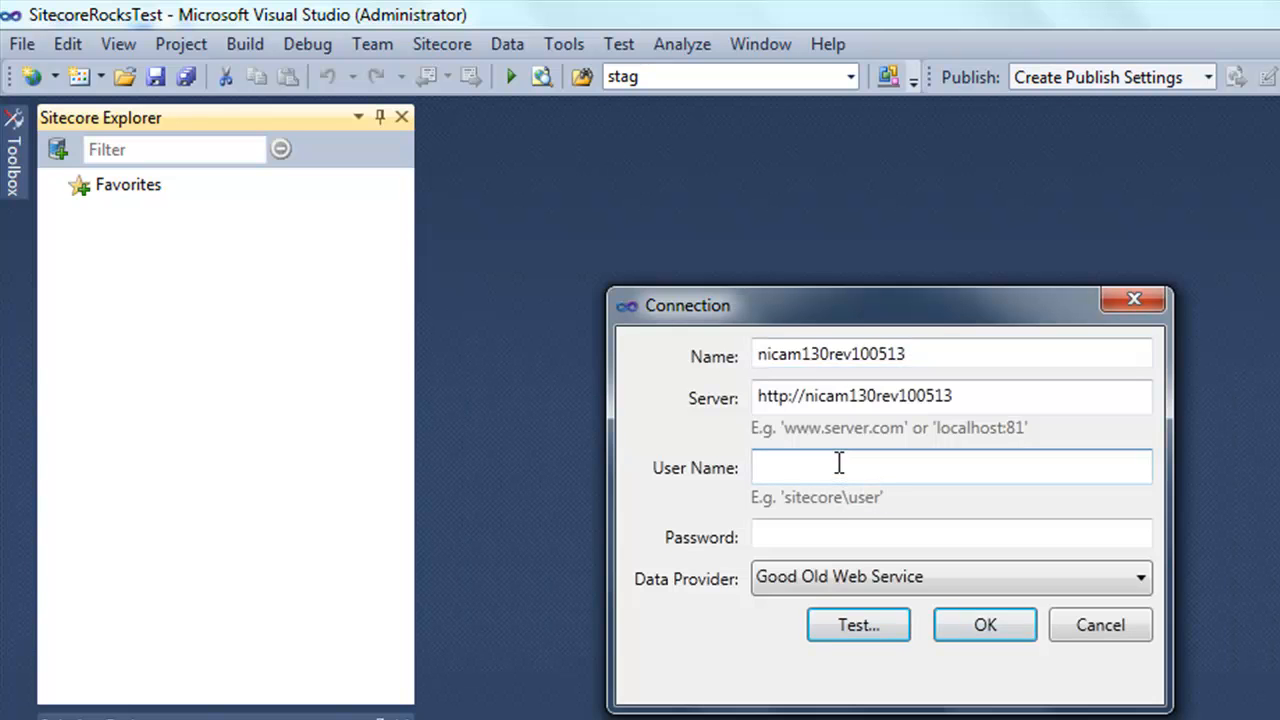
pyautogui.press('Tab')
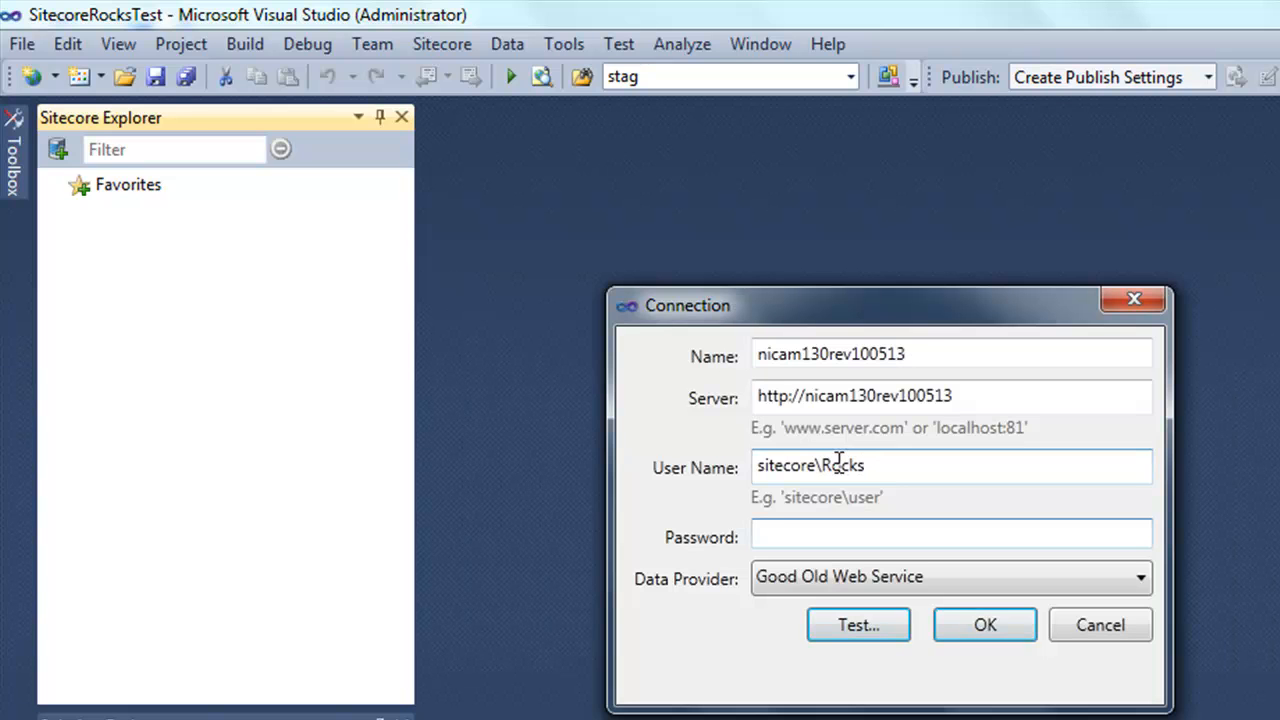
pyautogui.click(847, 586)
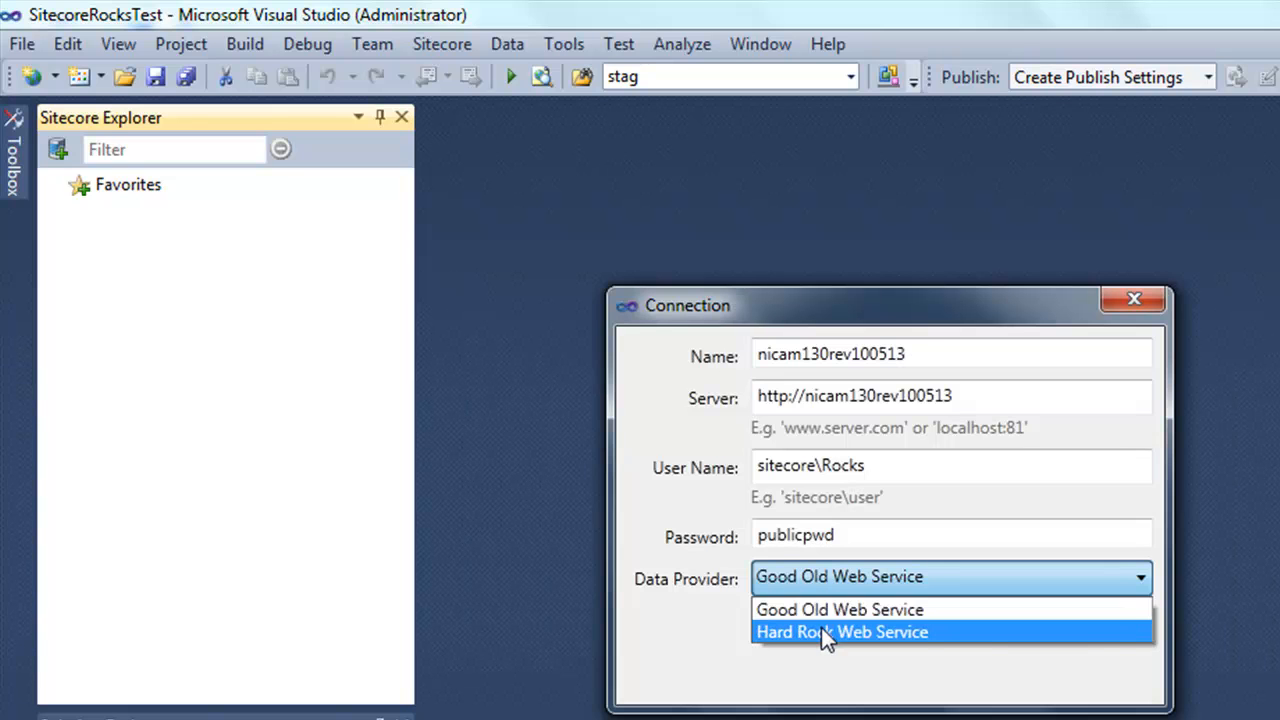
pyautogui.click(821, 627)
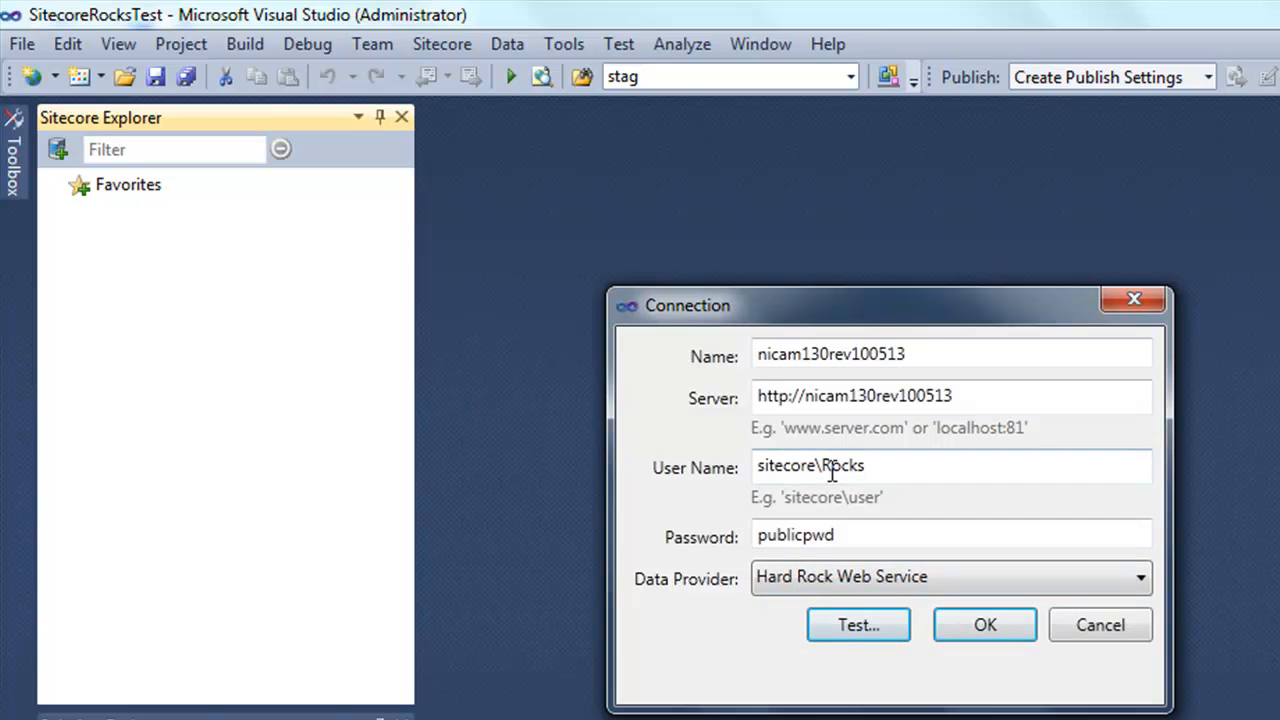
pyautogui.click(985, 632)
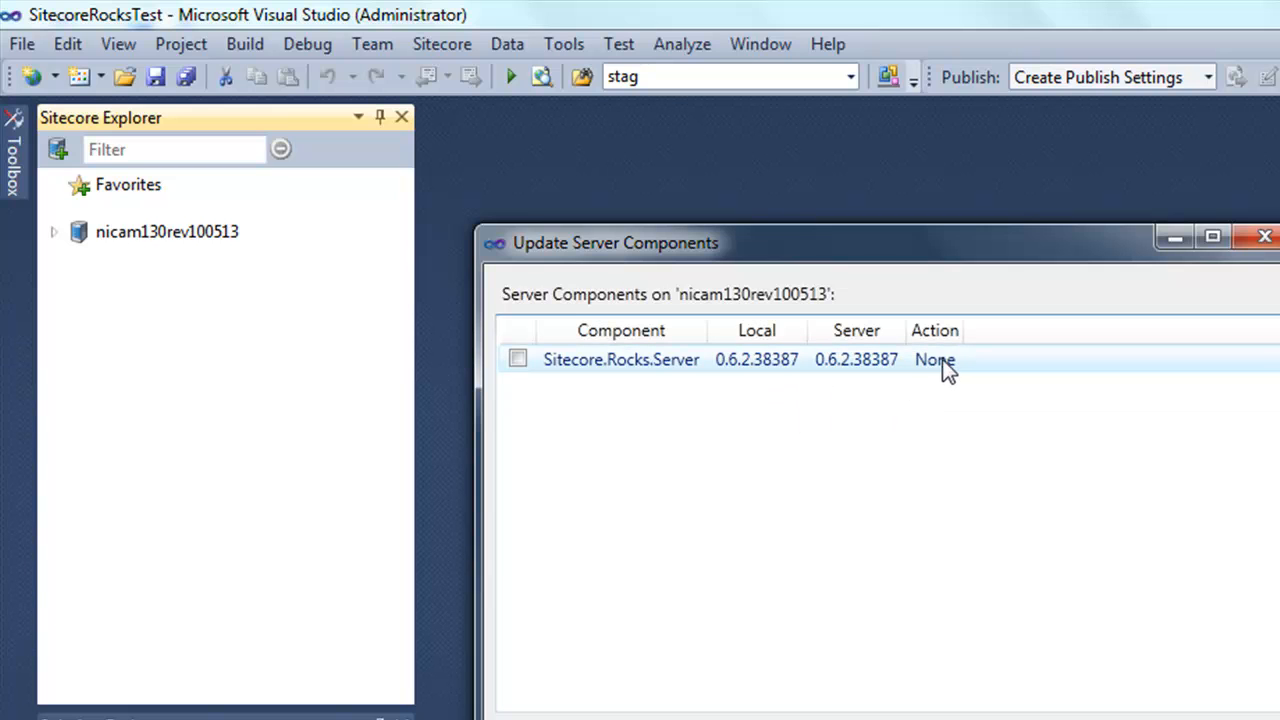
# Close Update Server Components and expand master > sitecore > content > Nicam > Company > News.
pyautogui.press('Escape')
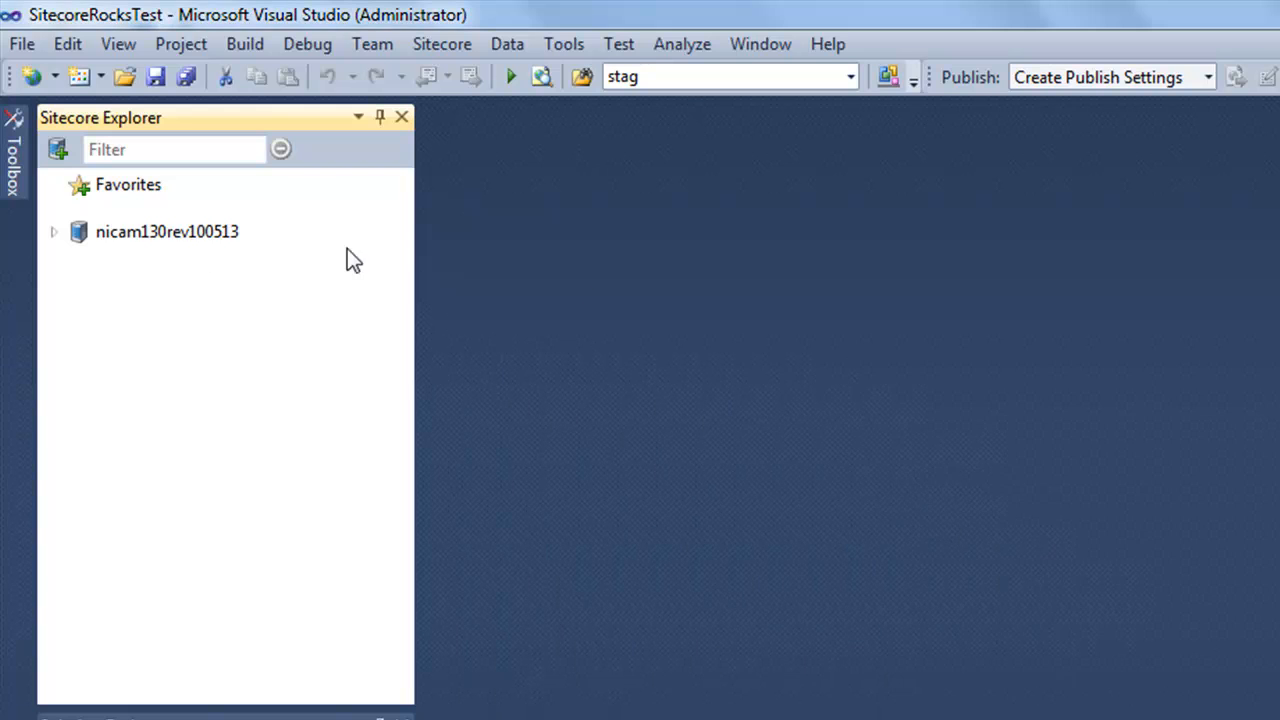
pyautogui.click(54, 232)
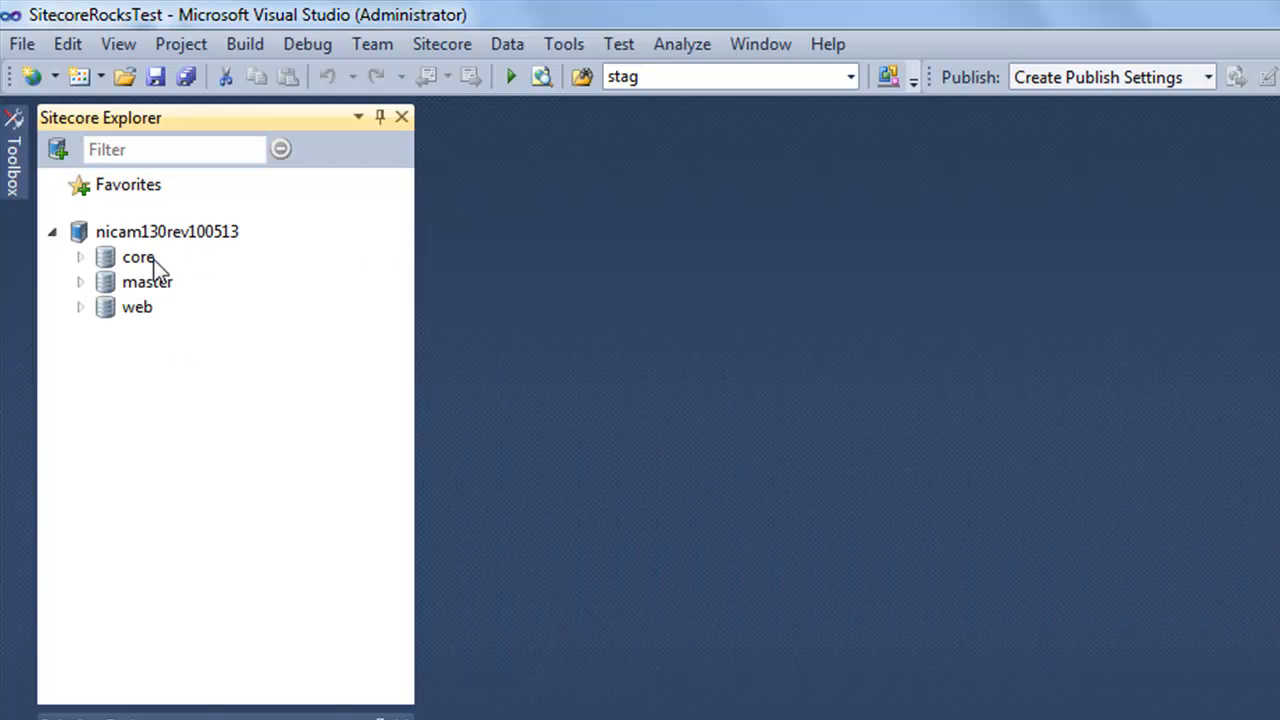
pyautogui.click(79, 282)
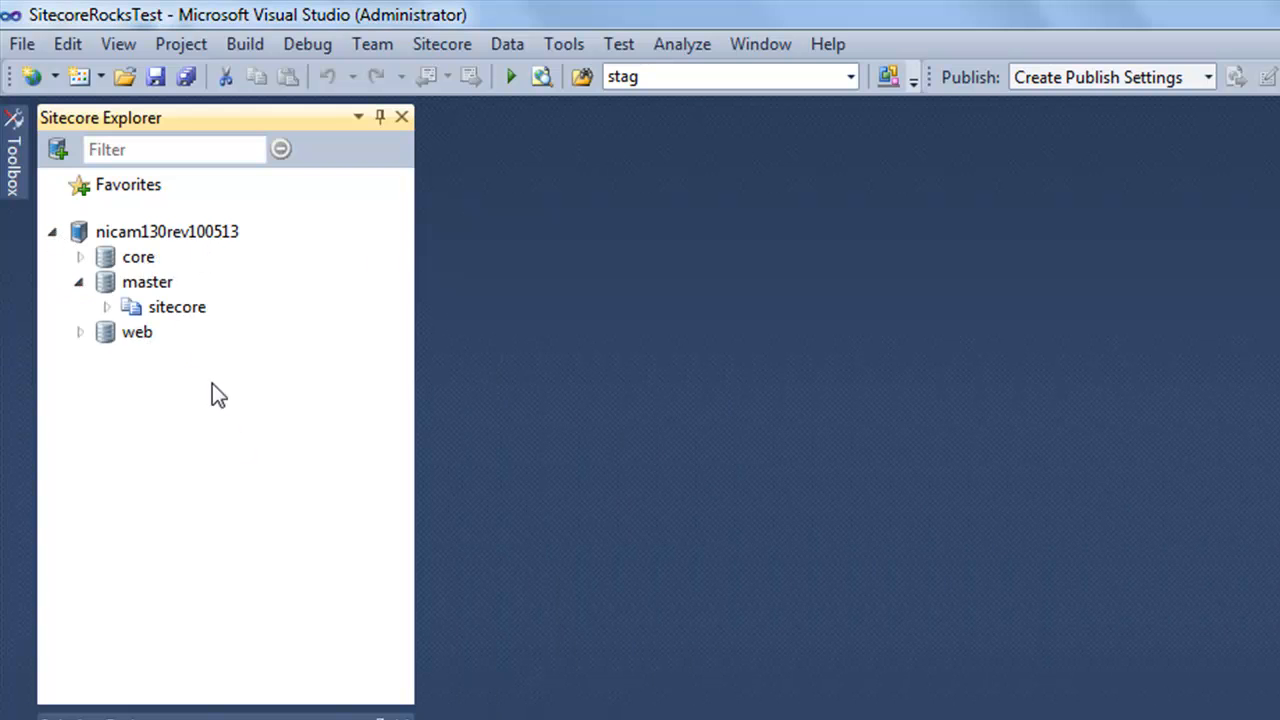
pyautogui.click(106, 306)
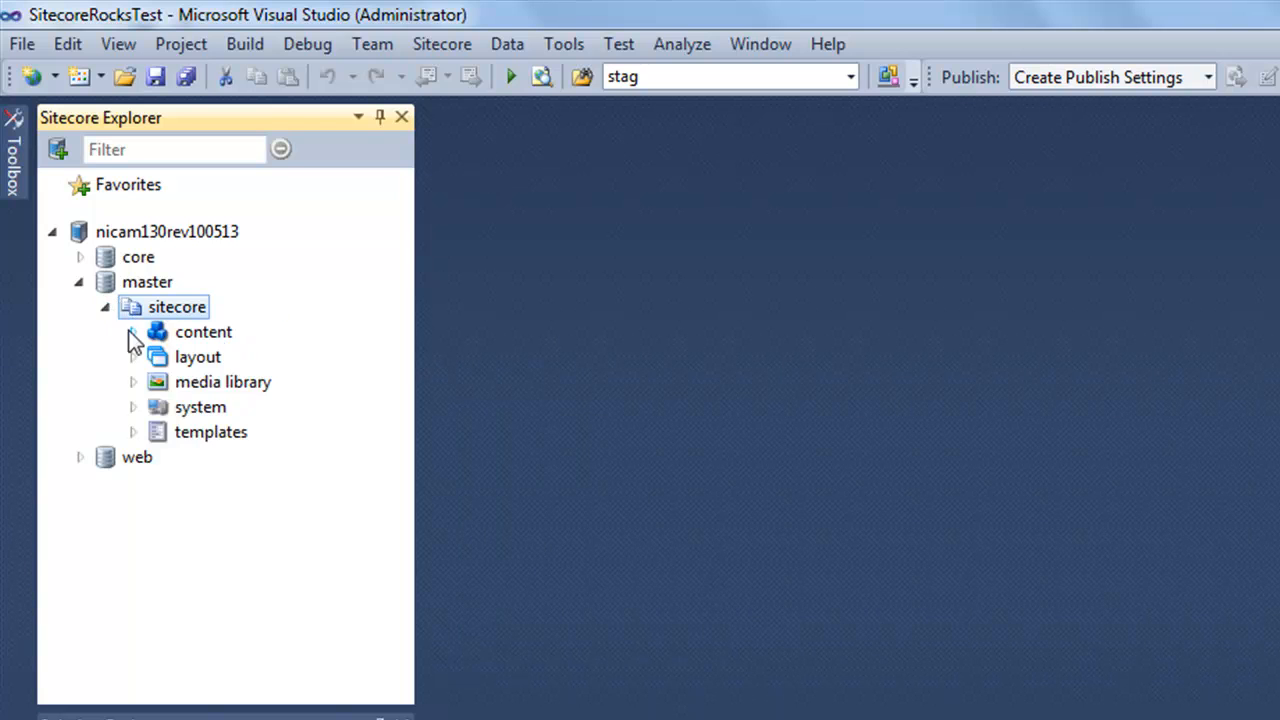
pyautogui.click(133, 332)
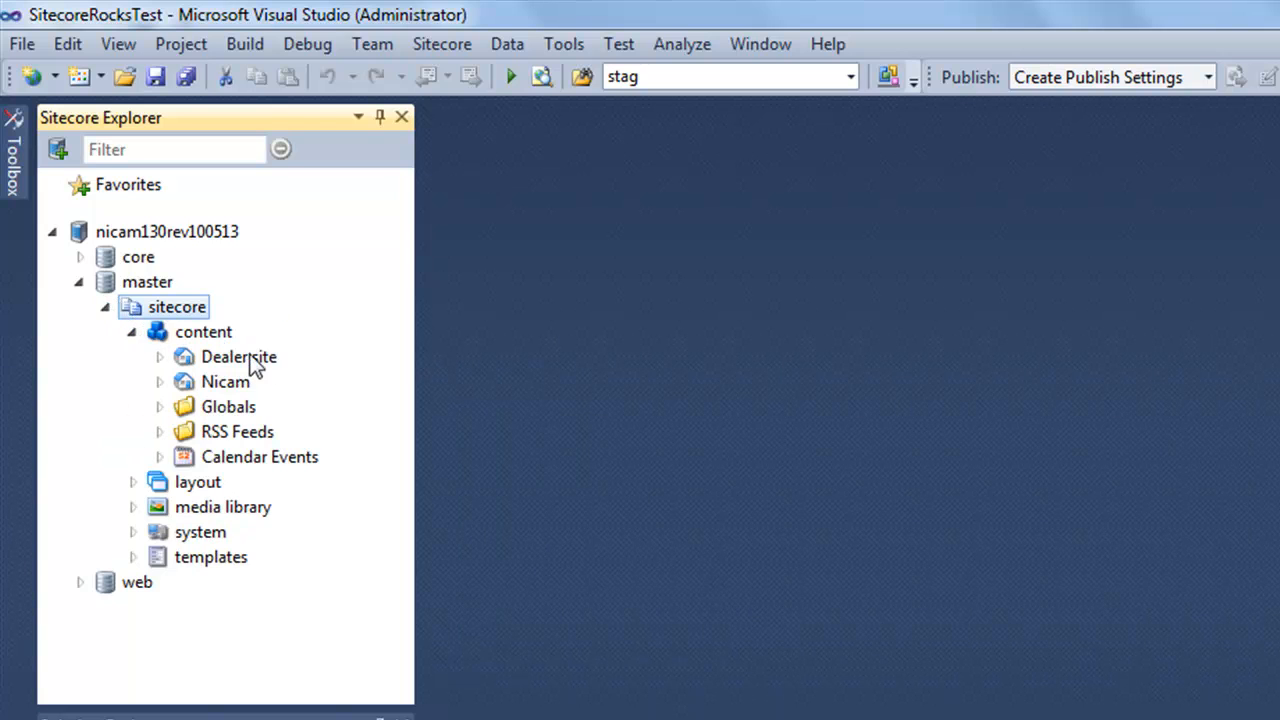
pyautogui.click(159, 382)
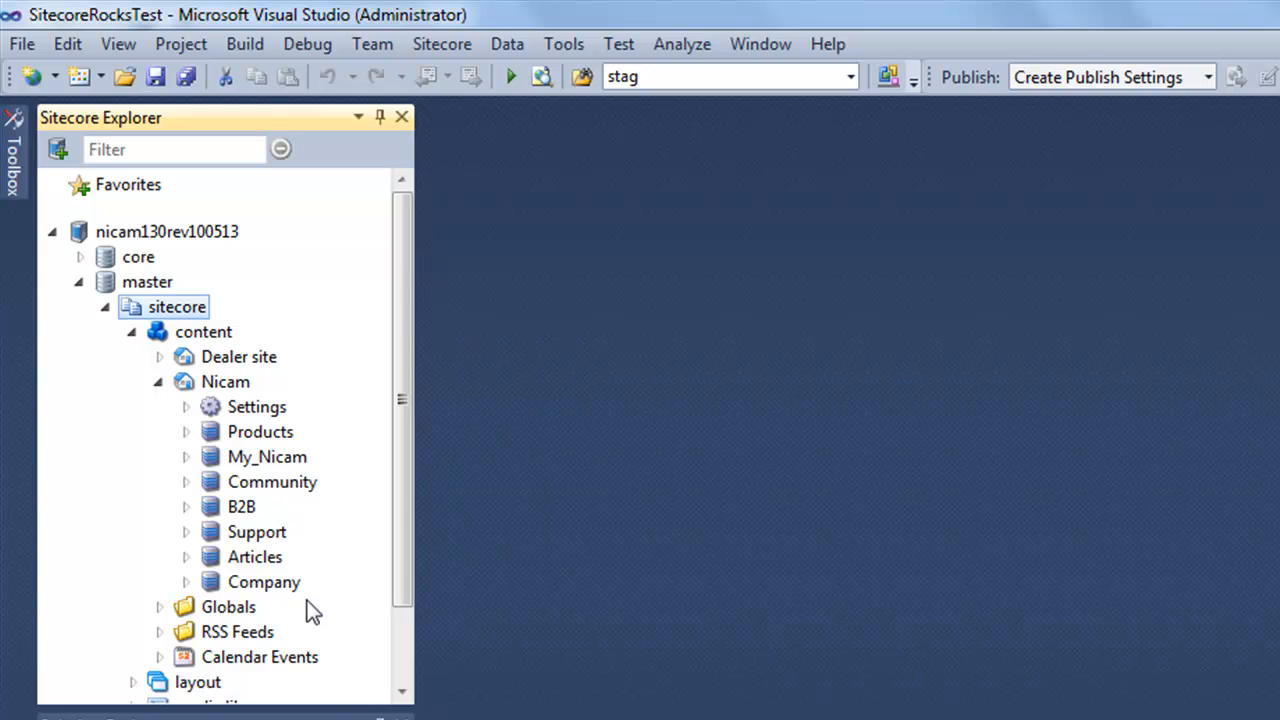
pyautogui.doubleClick(268, 584)
pyautogui.doubleClick(272, 608)
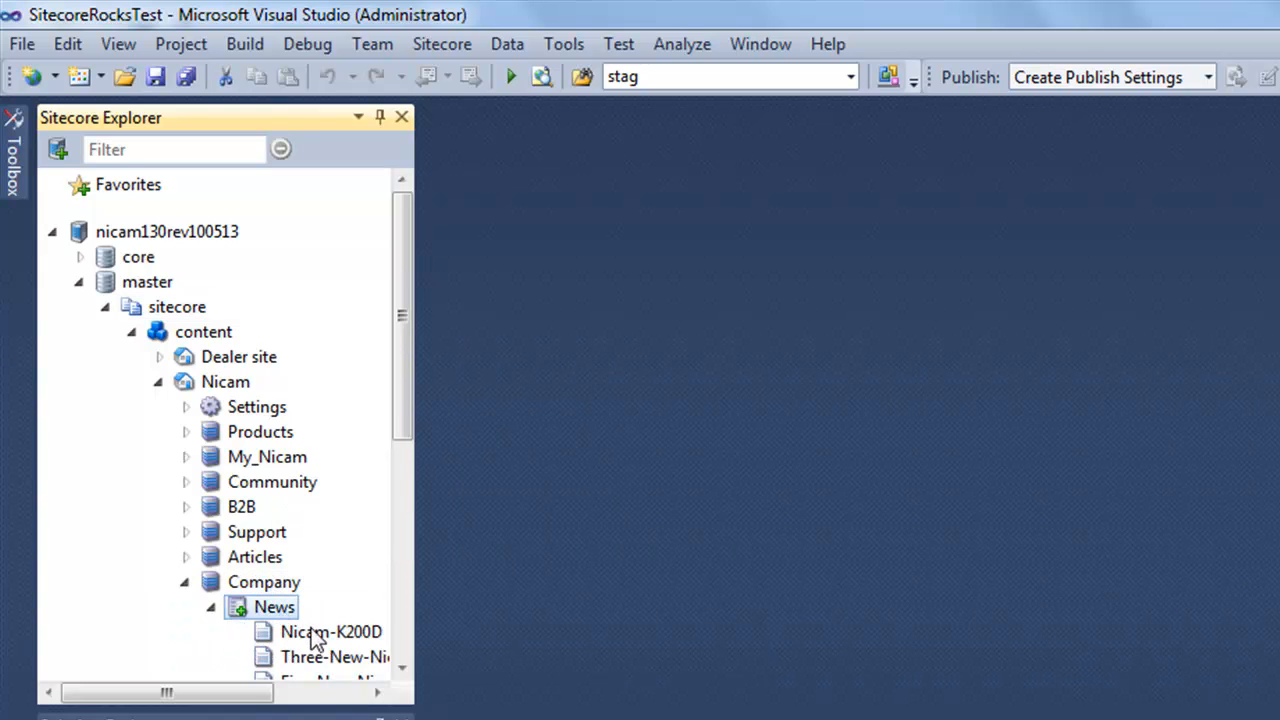
# Open the Nicam-K200D news item for editing from its context menu.
pyautogui.rightClick(314, 634)
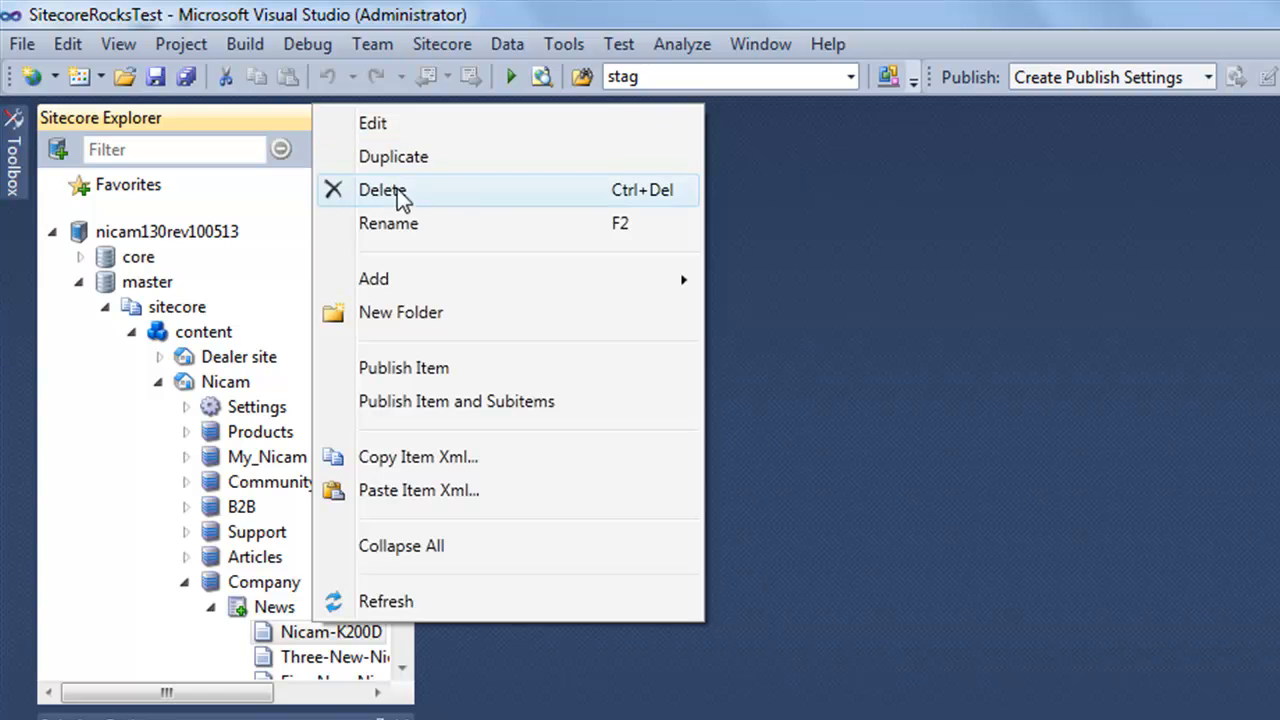
pyautogui.moveTo(418, 275)
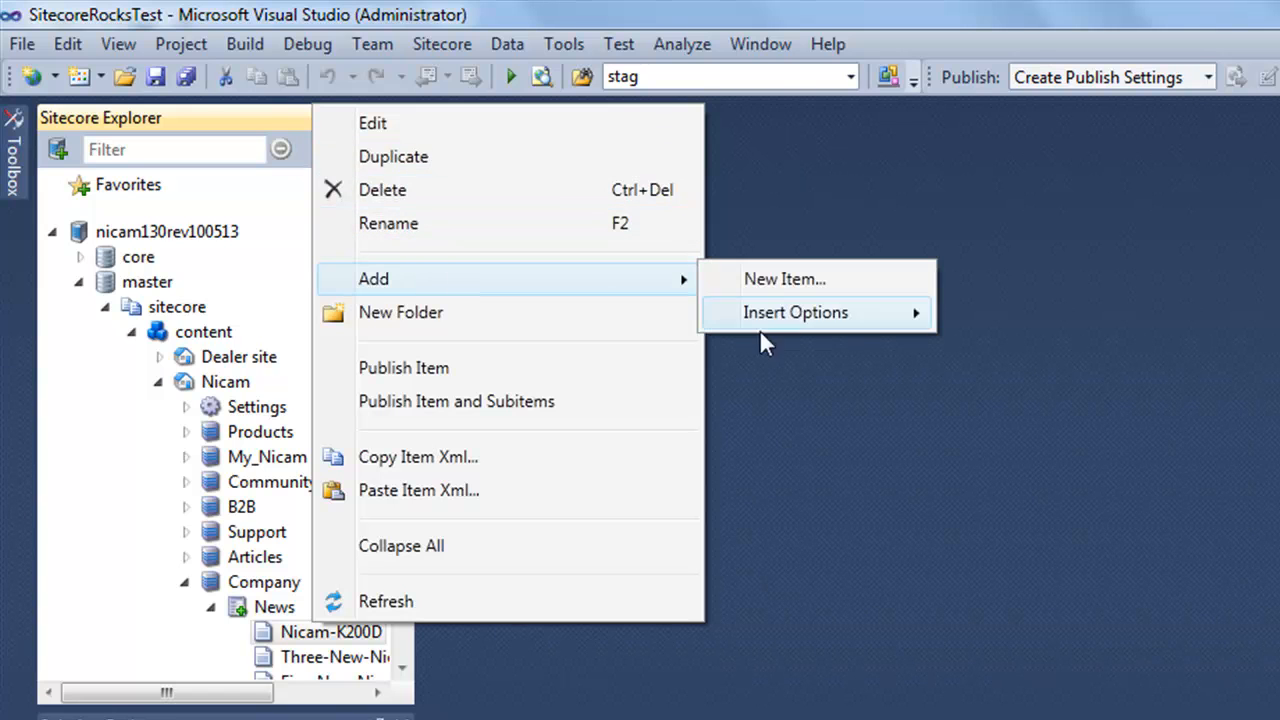
pyautogui.moveTo(787, 321)
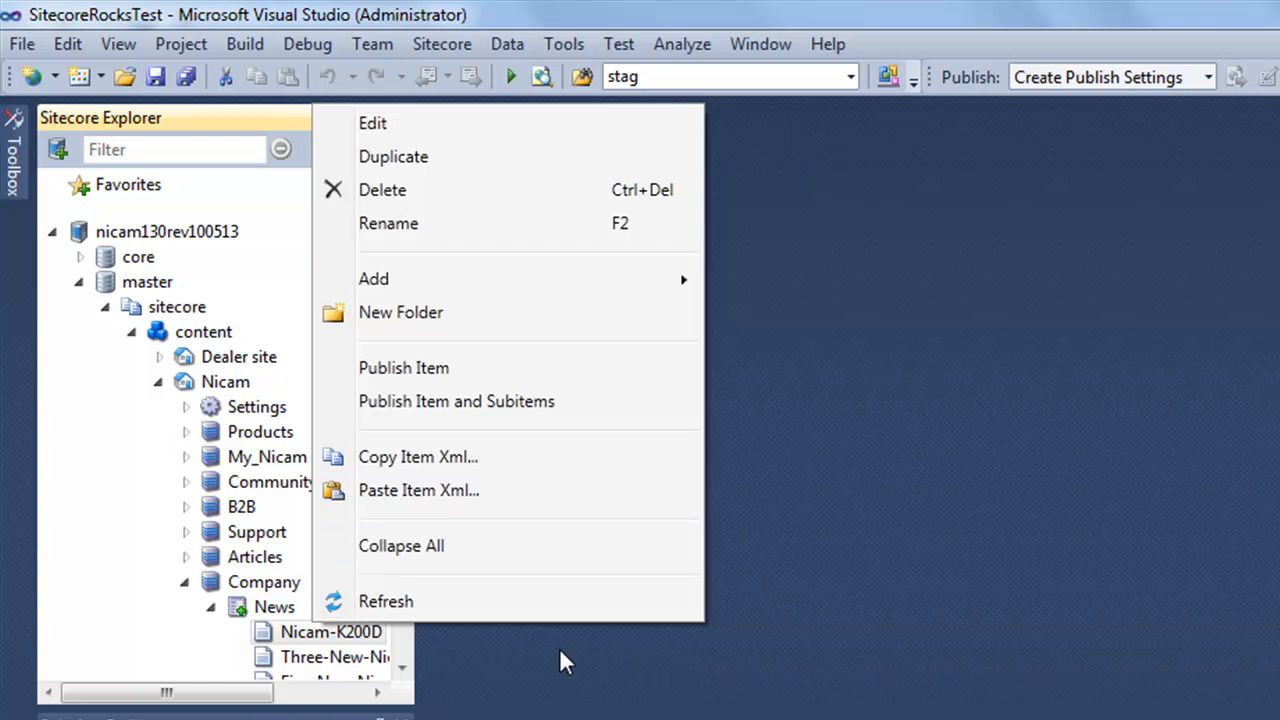
pyautogui.click(452, 122)
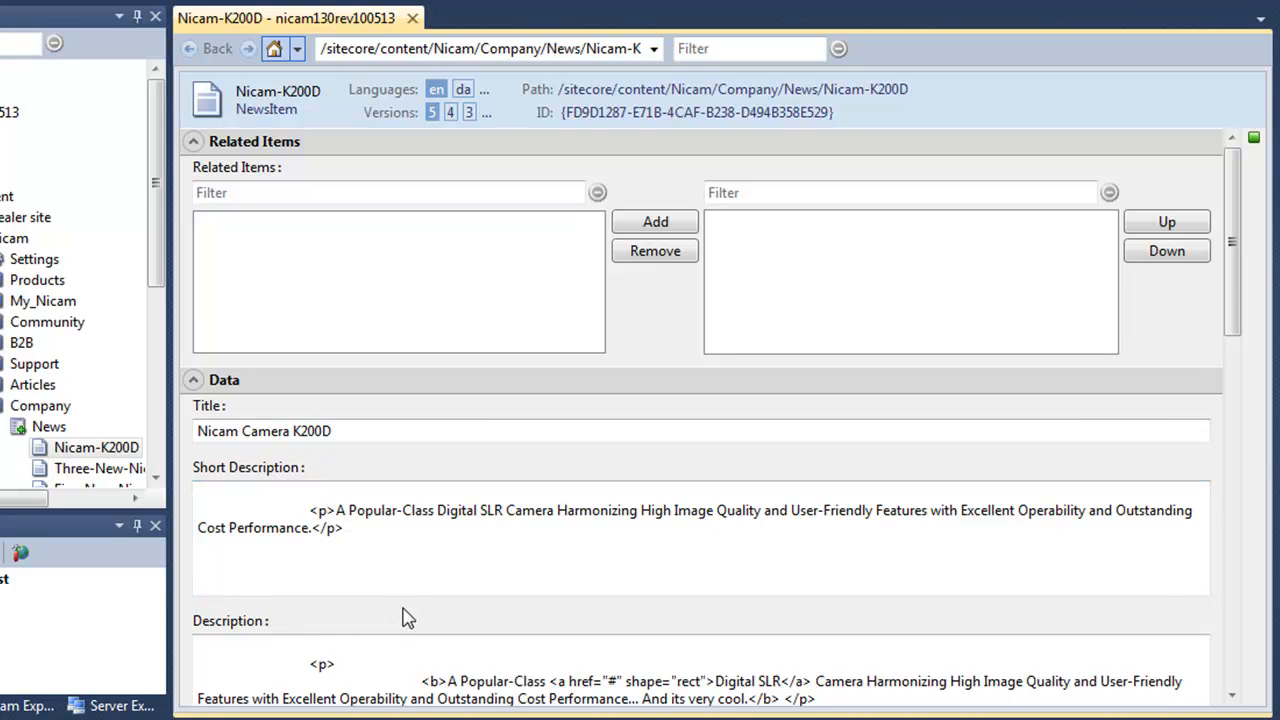
# Scroll through the Nicam-K200D fields and bring up the editor's Views options.
pyautogui.moveTo(1232, 300); pyautogui.dragTo(1215, 170)
pyautogui.rightClick(1137, 192)
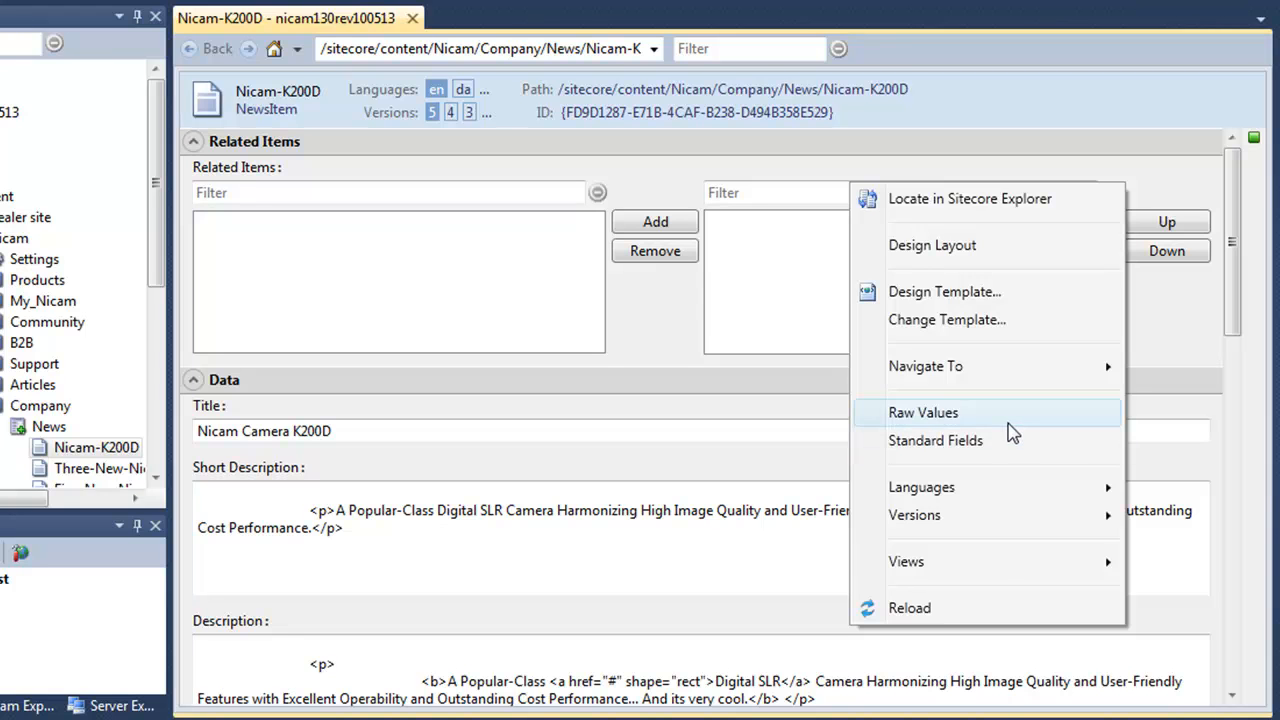
pyautogui.moveTo(977, 575)
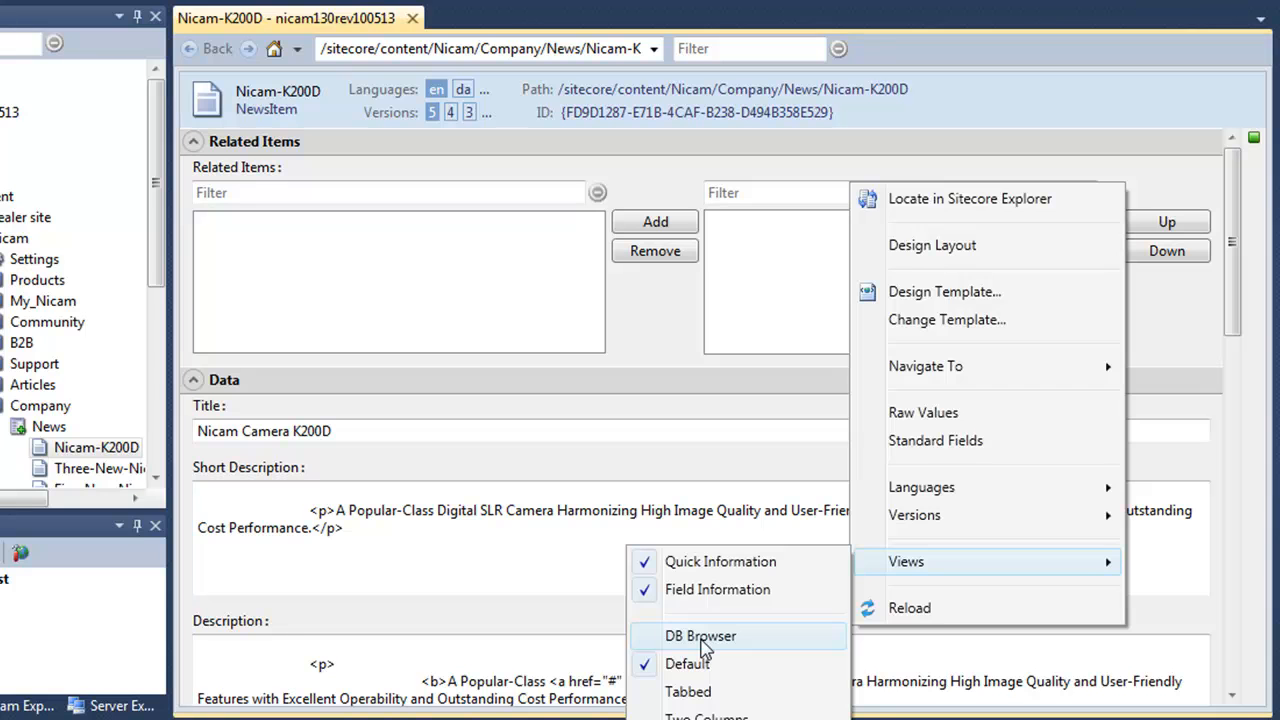
# Switch the item editor to the Tabbed view and browse the Data, Metatags and Related Items tabs.
pyautogui.click(705, 640)
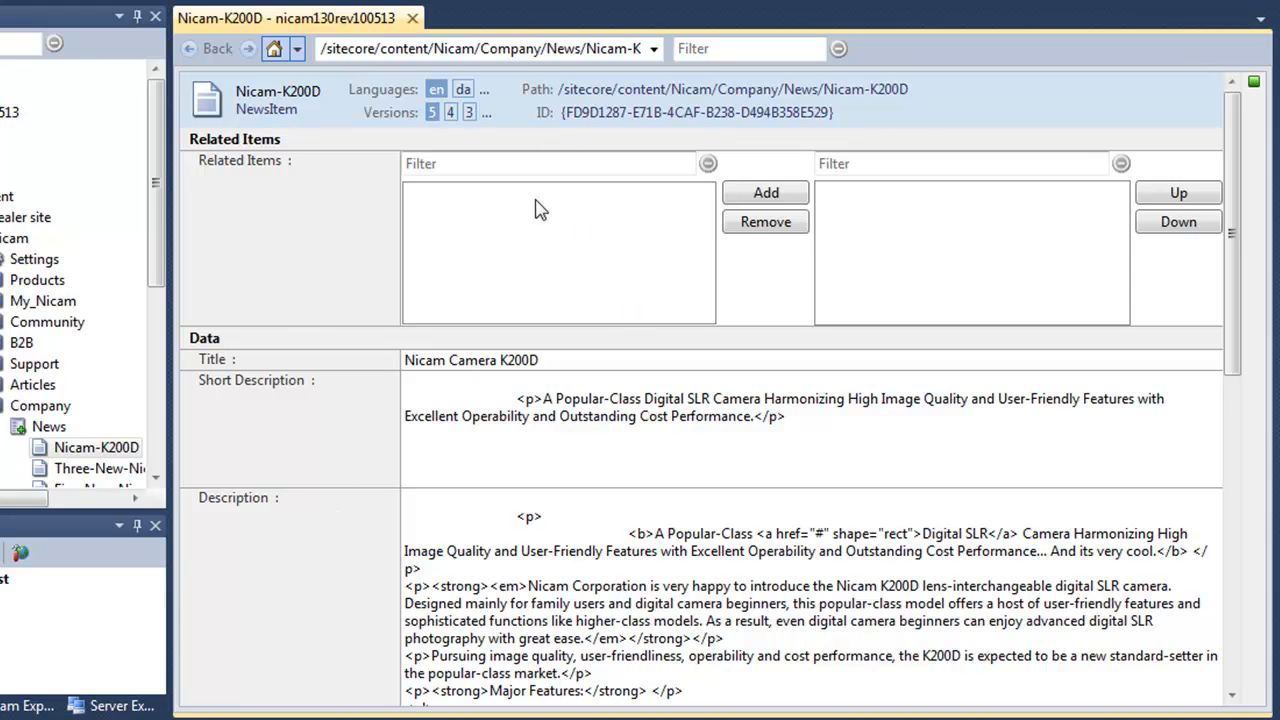
pyautogui.rightClick(295, 229)
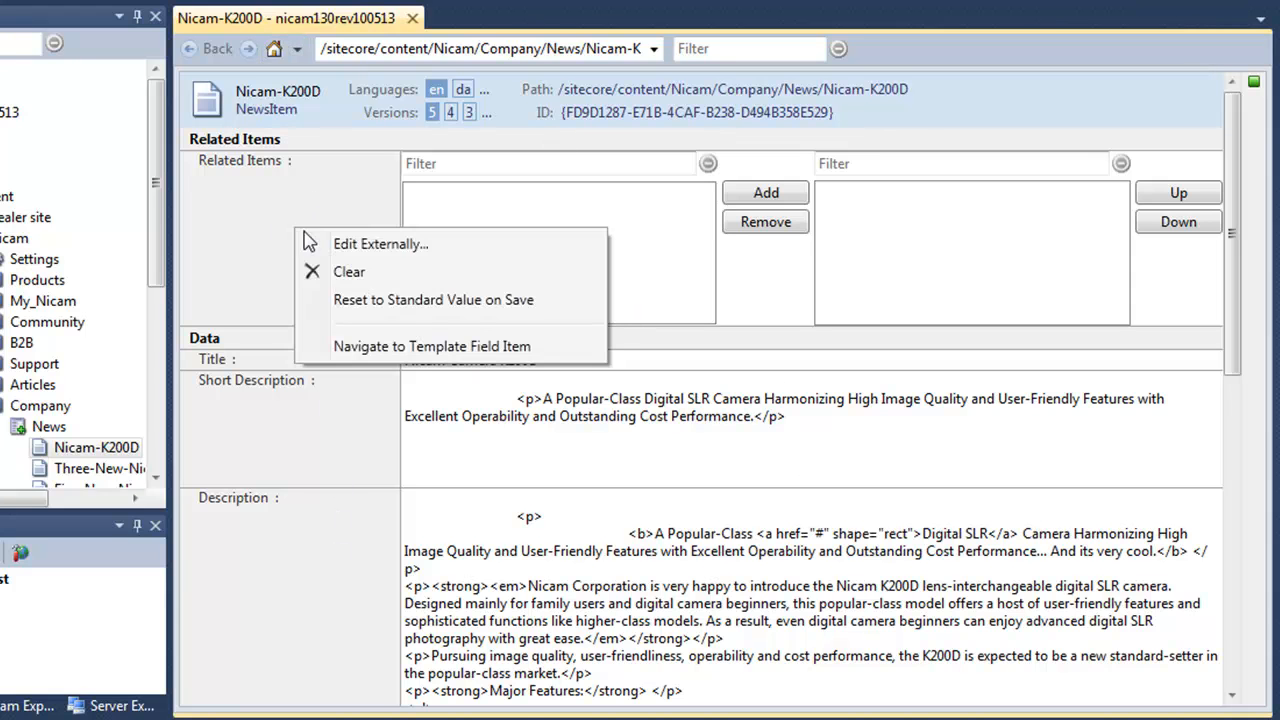
pyautogui.rightClick(962, 144)
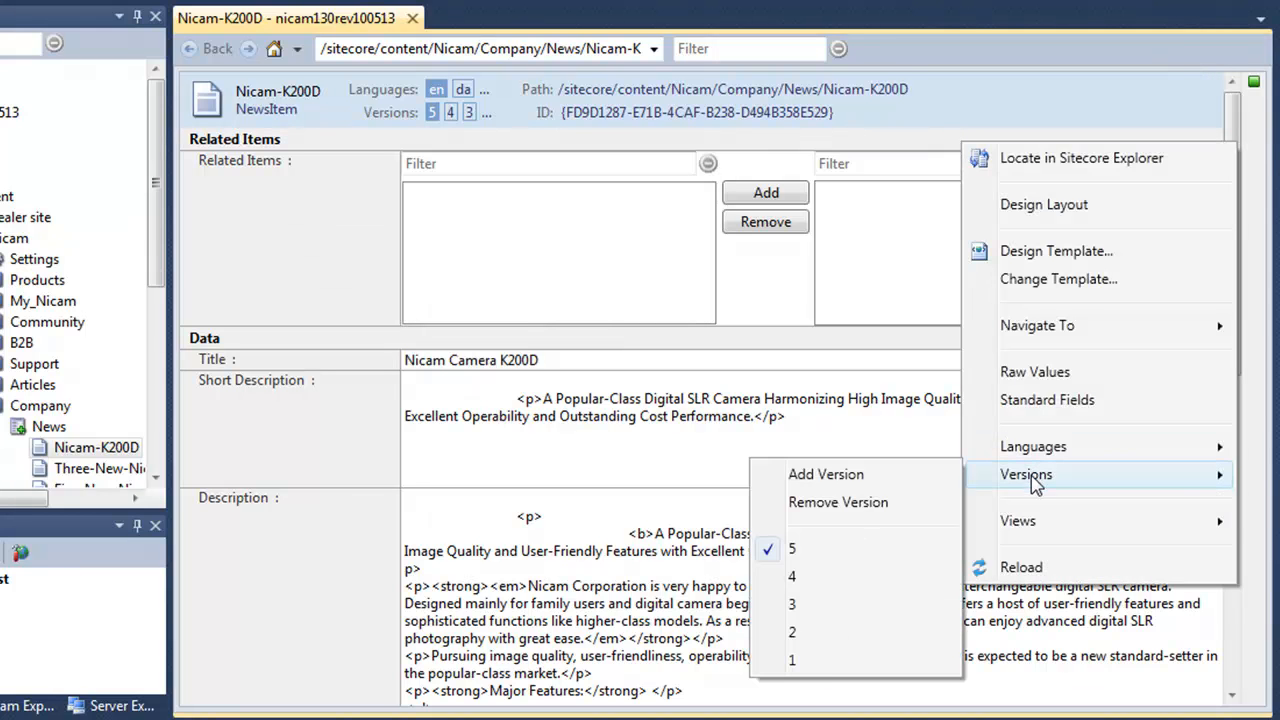
pyautogui.moveTo(1020, 524)
pyautogui.click(792, 655)
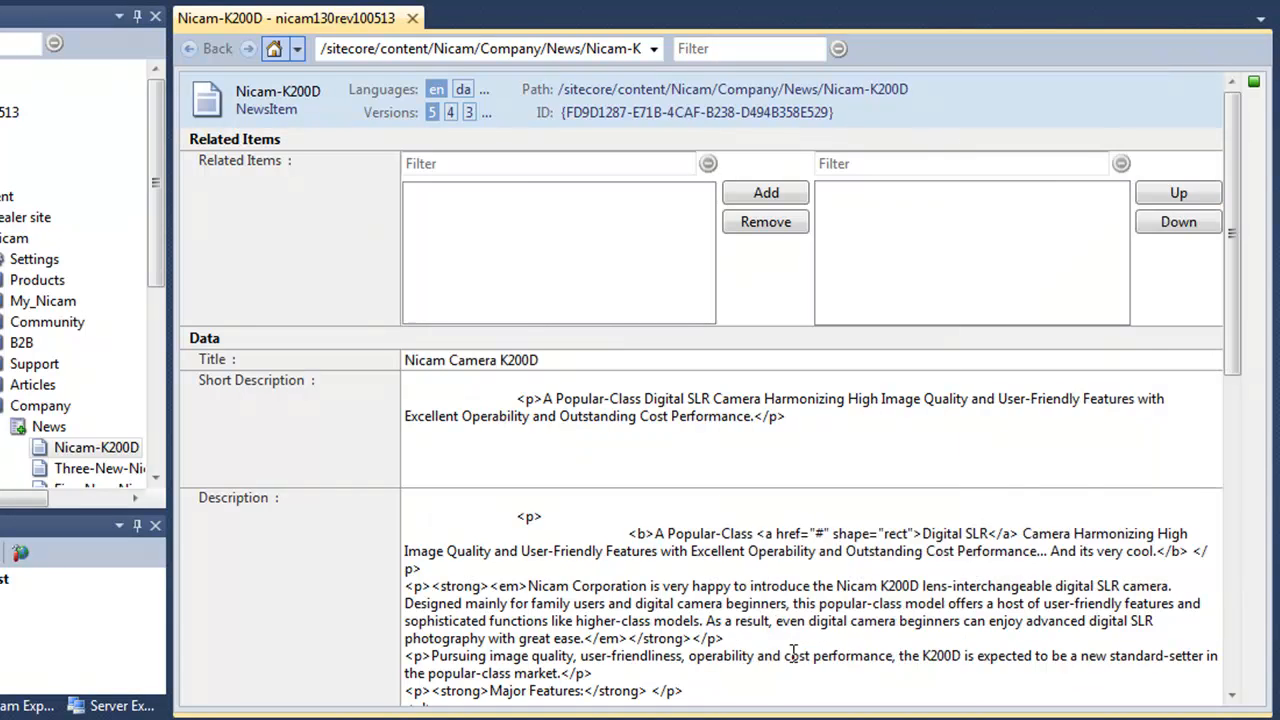
pyautogui.click(234, 168)
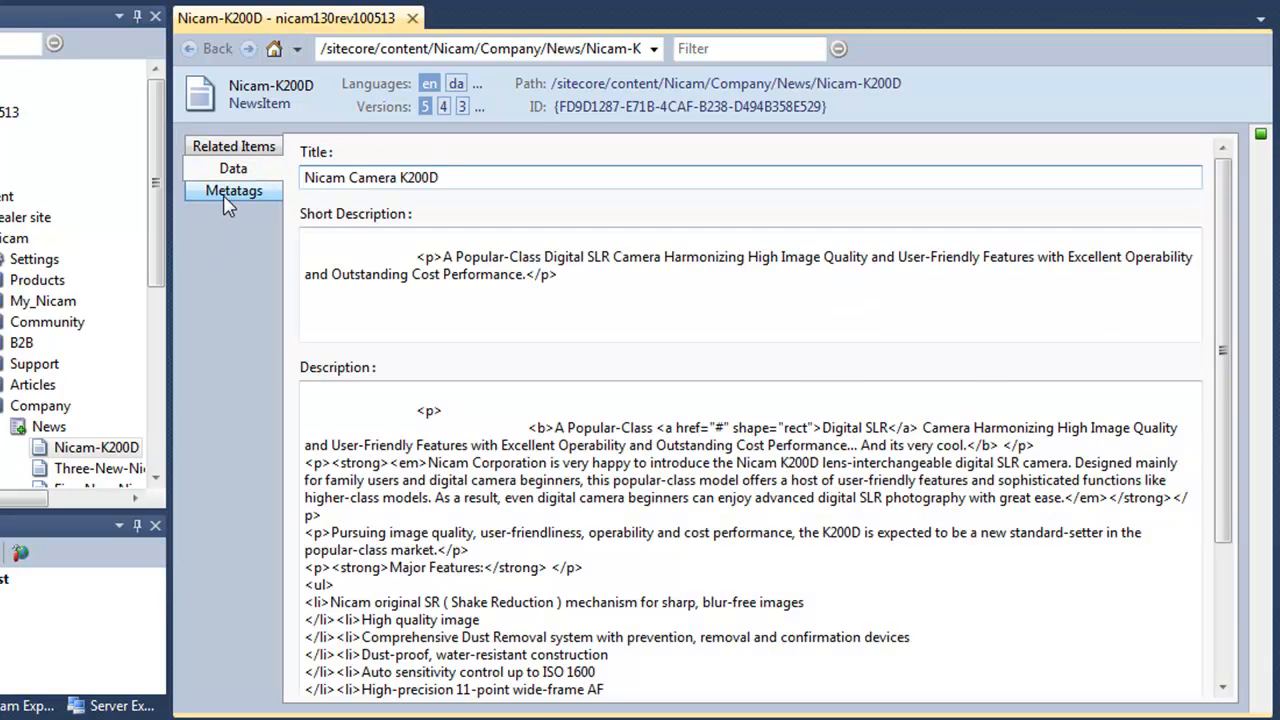
pyautogui.click(233, 191)
pyautogui.click(250, 167)
pyautogui.click(250, 148)
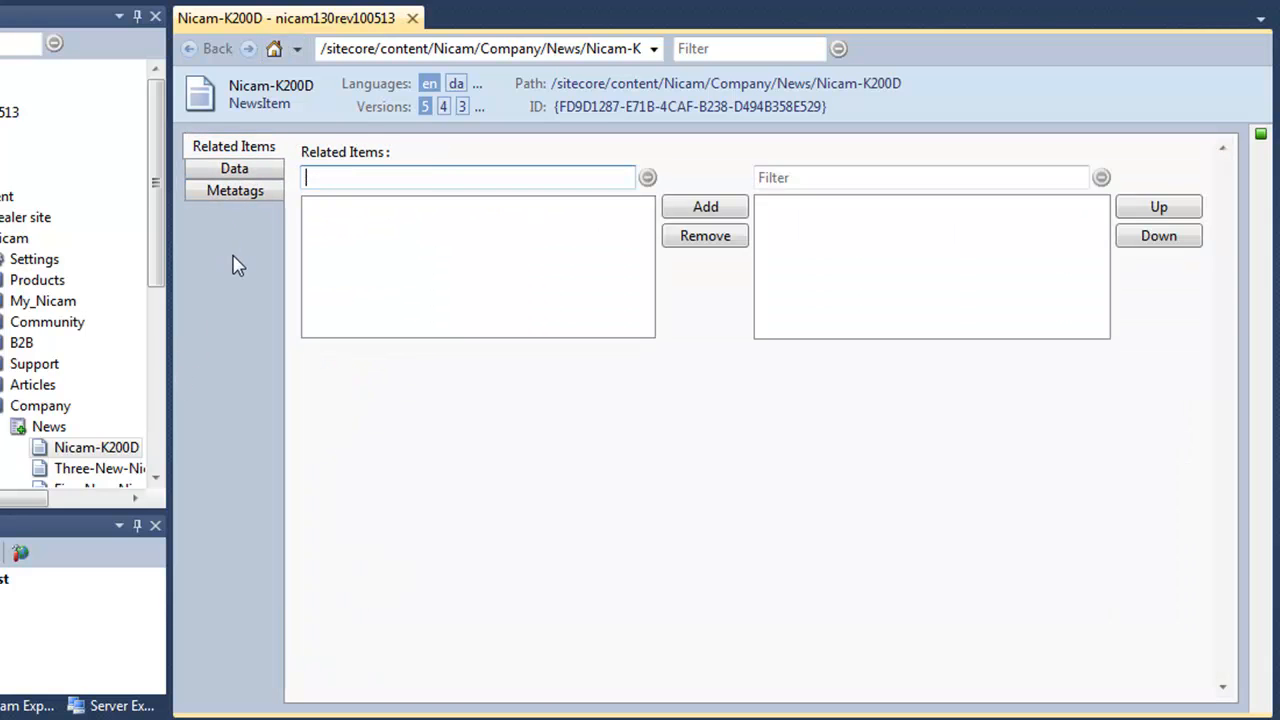
# Try the Two Columns layout, then return the fields to the Default view.
pyautogui.rightClick(233, 265)
pyautogui.moveTo(457, 571)
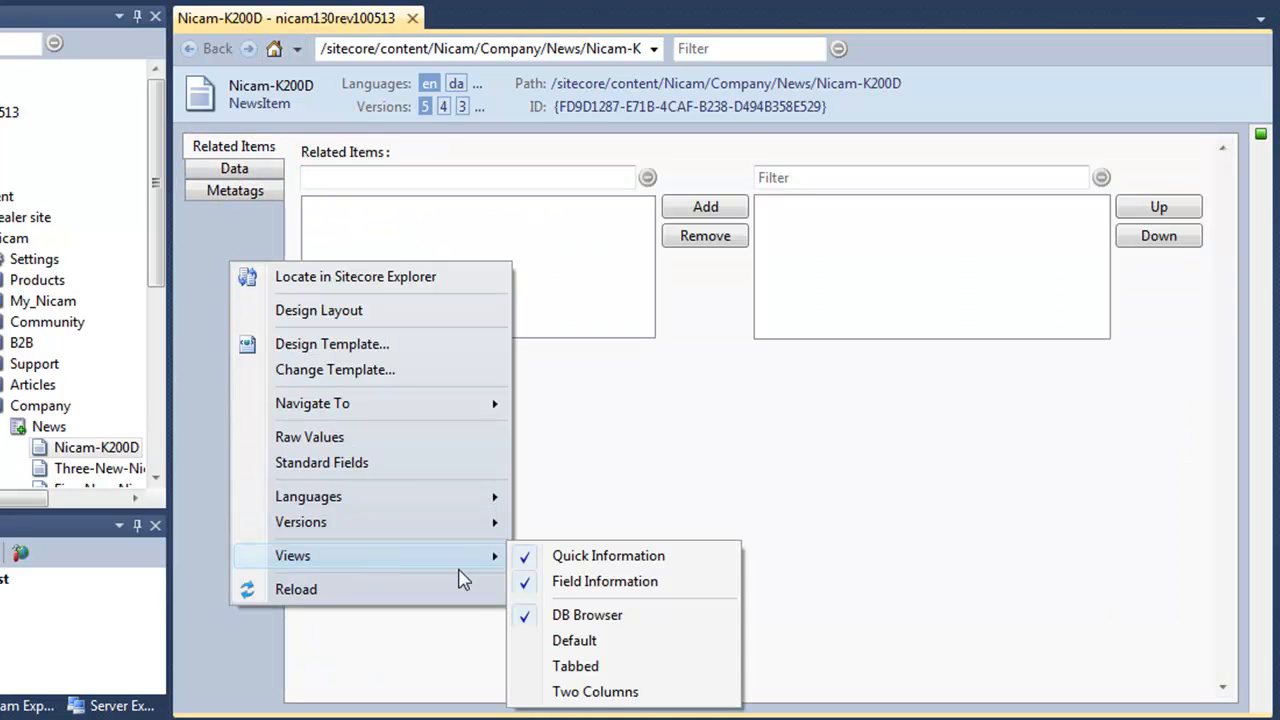
pyautogui.click(580, 694)
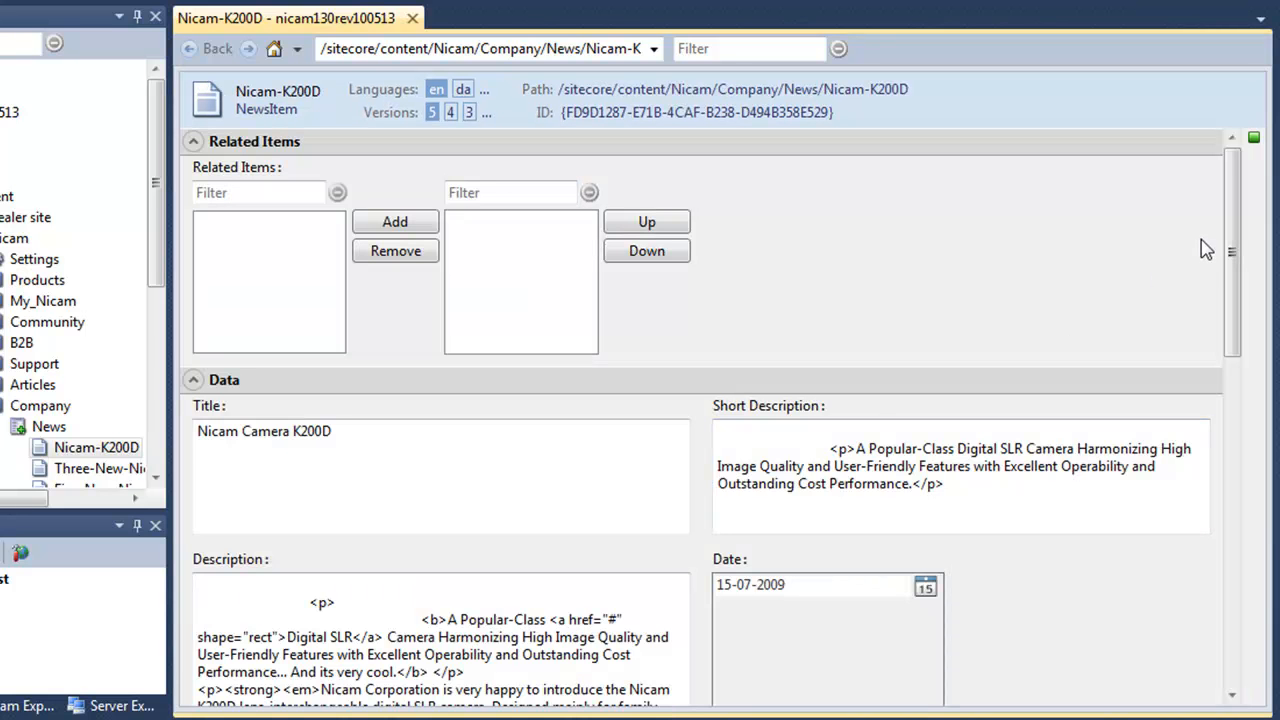
pyautogui.moveTo(1237, 263); pyautogui.dragTo(1220, 202)
pyautogui.rightClick(889, 270)
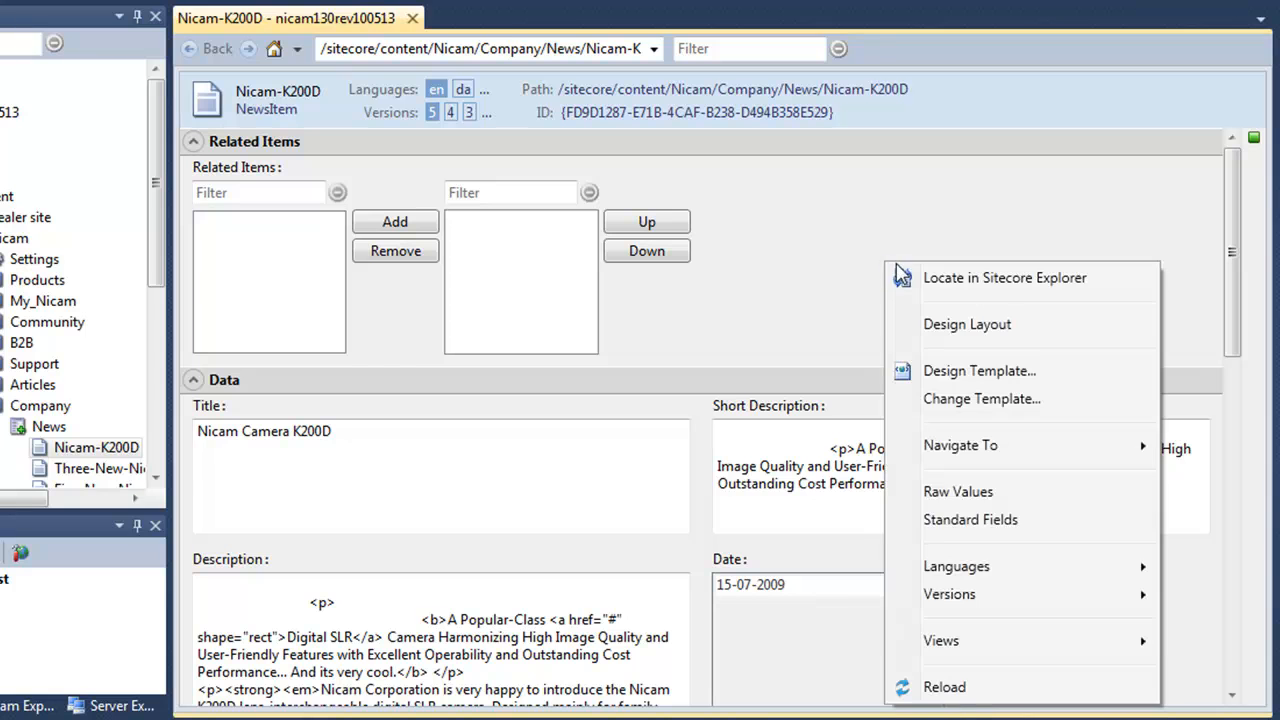
pyautogui.moveTo(960, 645)
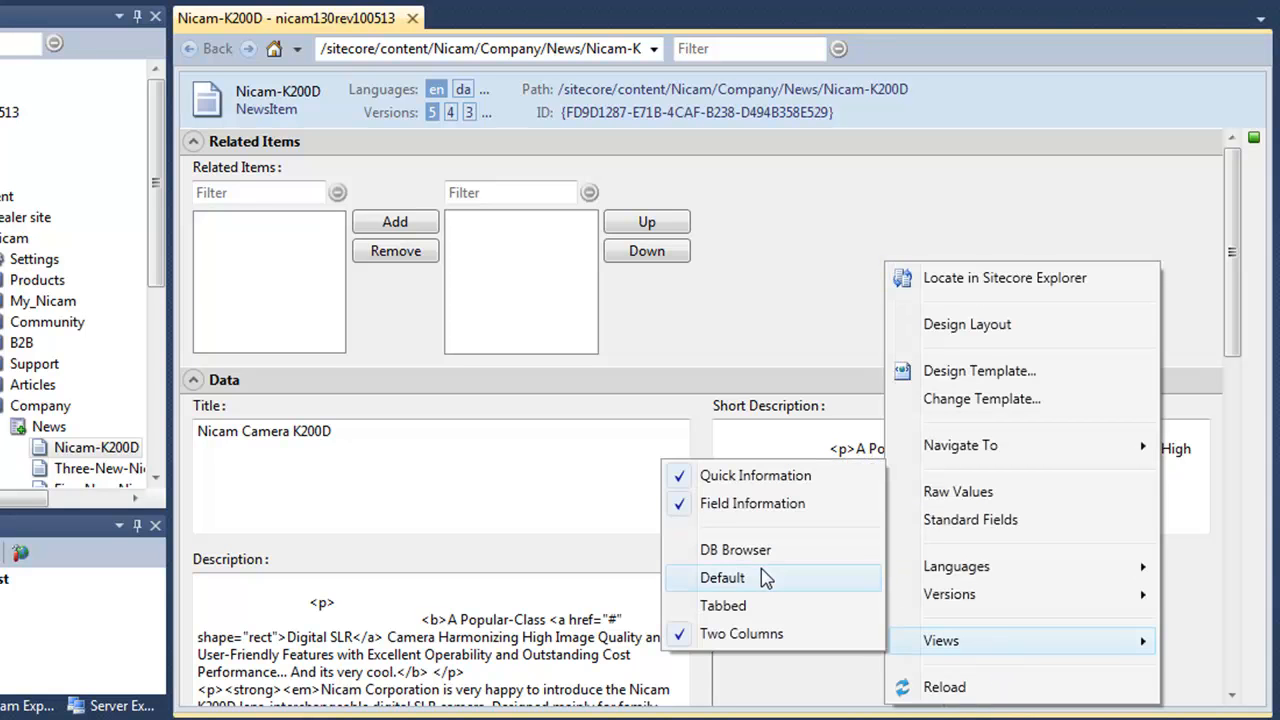
pyautogui.click(761, 577)
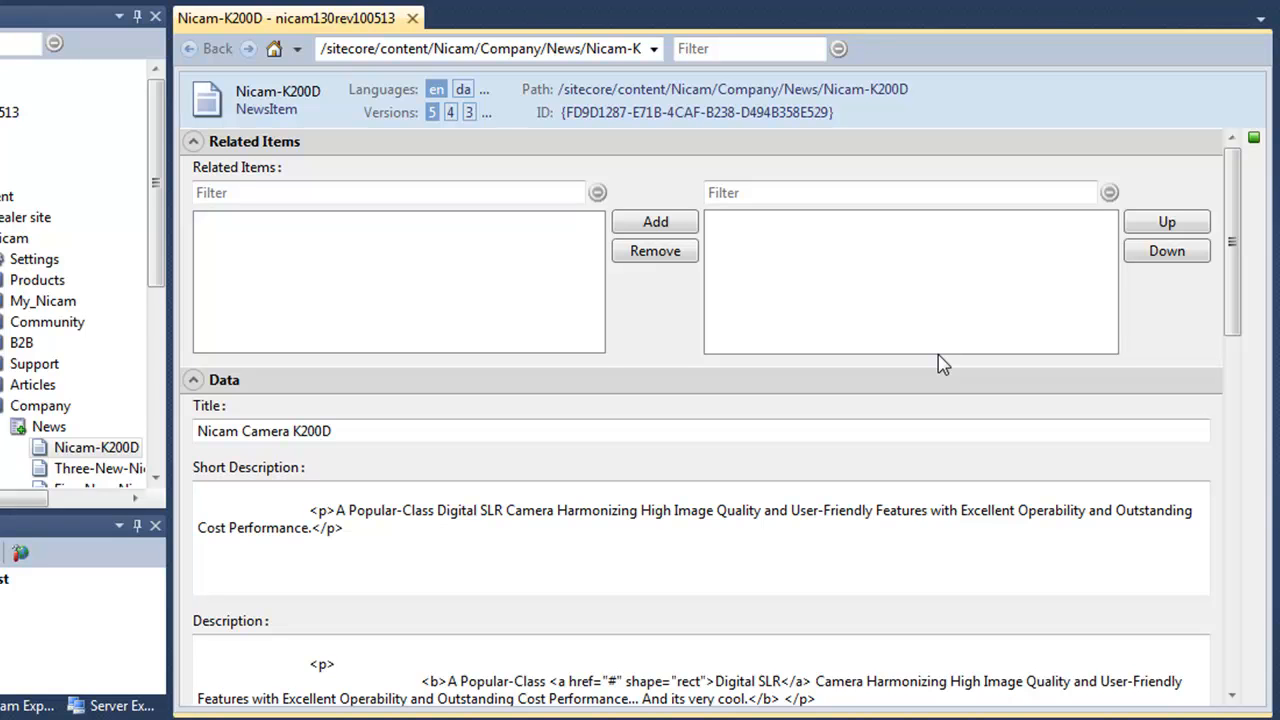
# Check the item's languages and versions, then filter its fields by 'Desc'.
pyautogui.click(487, 99)
pyautogui.click(486, 113)
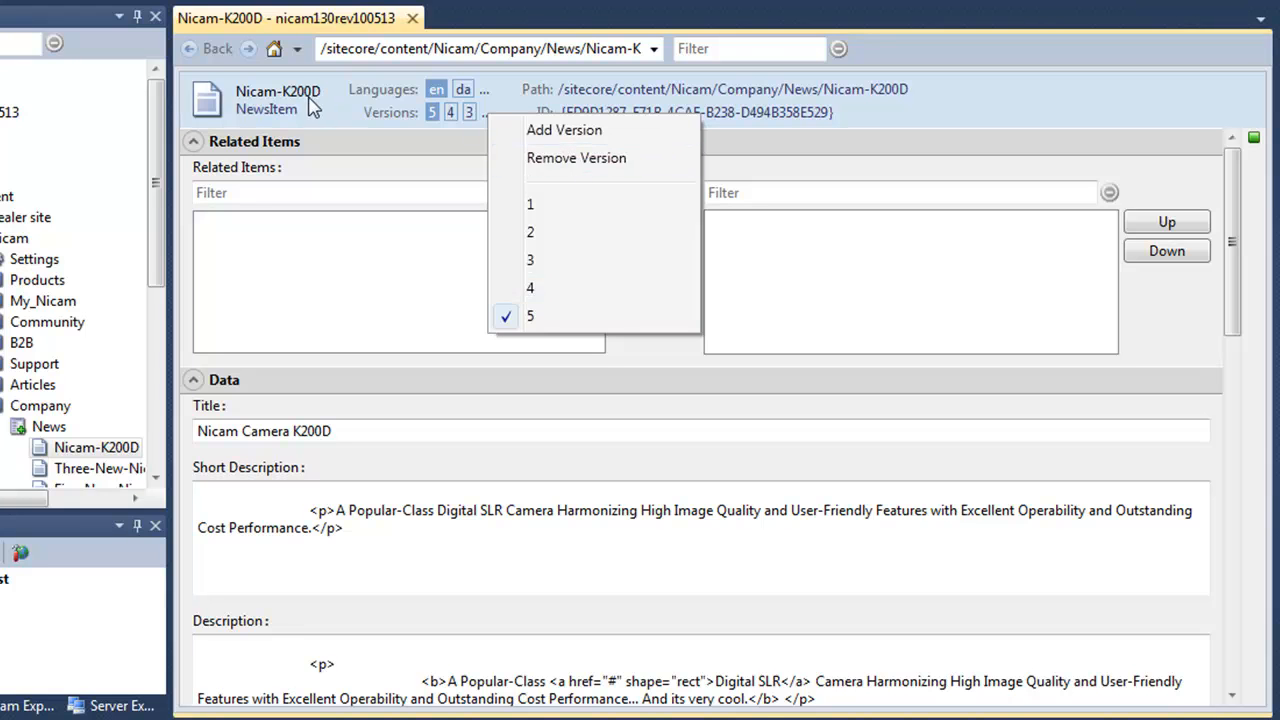
pyautogui.click(743, 48)
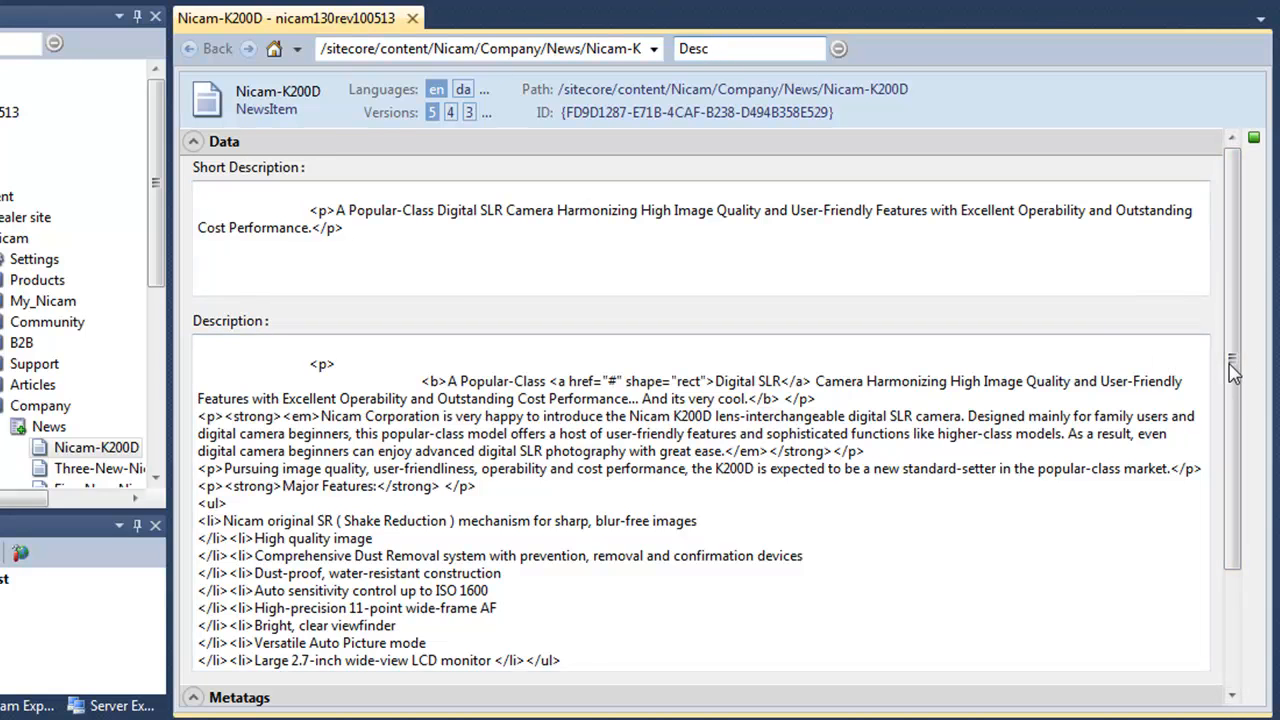
# Clear the 'Desc' filter, collapse Related Items, and edit the Description field externally.
pyautogui.moveTo(1232, 375); pyautogui.dragTo(1236, 500)
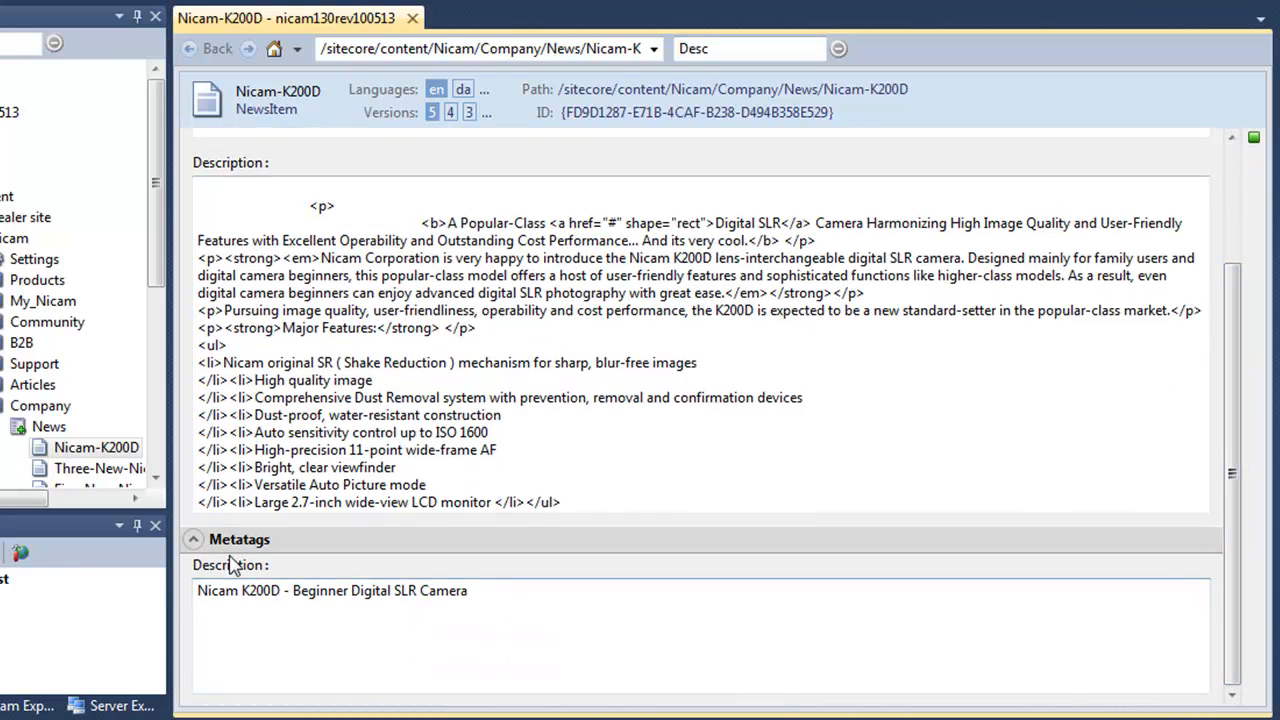
pyautogui.click(1229, 203)
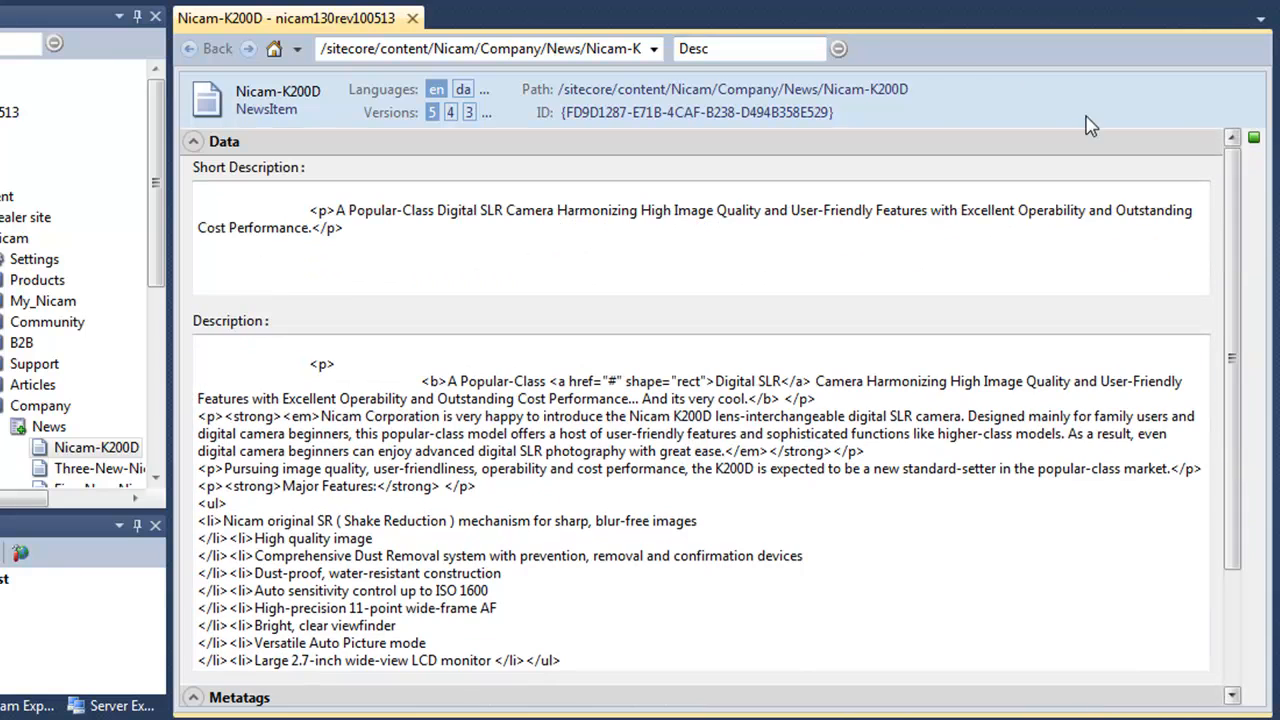
pyautogui.click(839, 49)
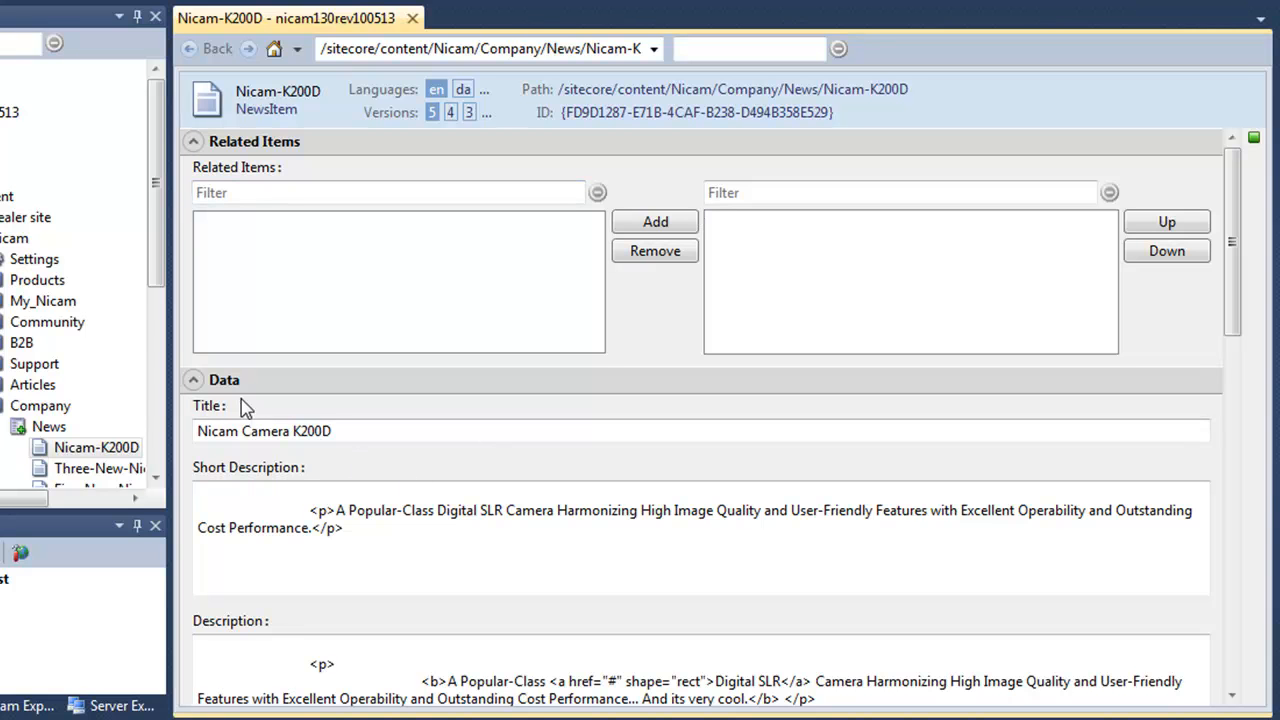
pyautogui.click(316, 150)
pyautogui.click(316, 150)
pyautogui.click(258, 145)
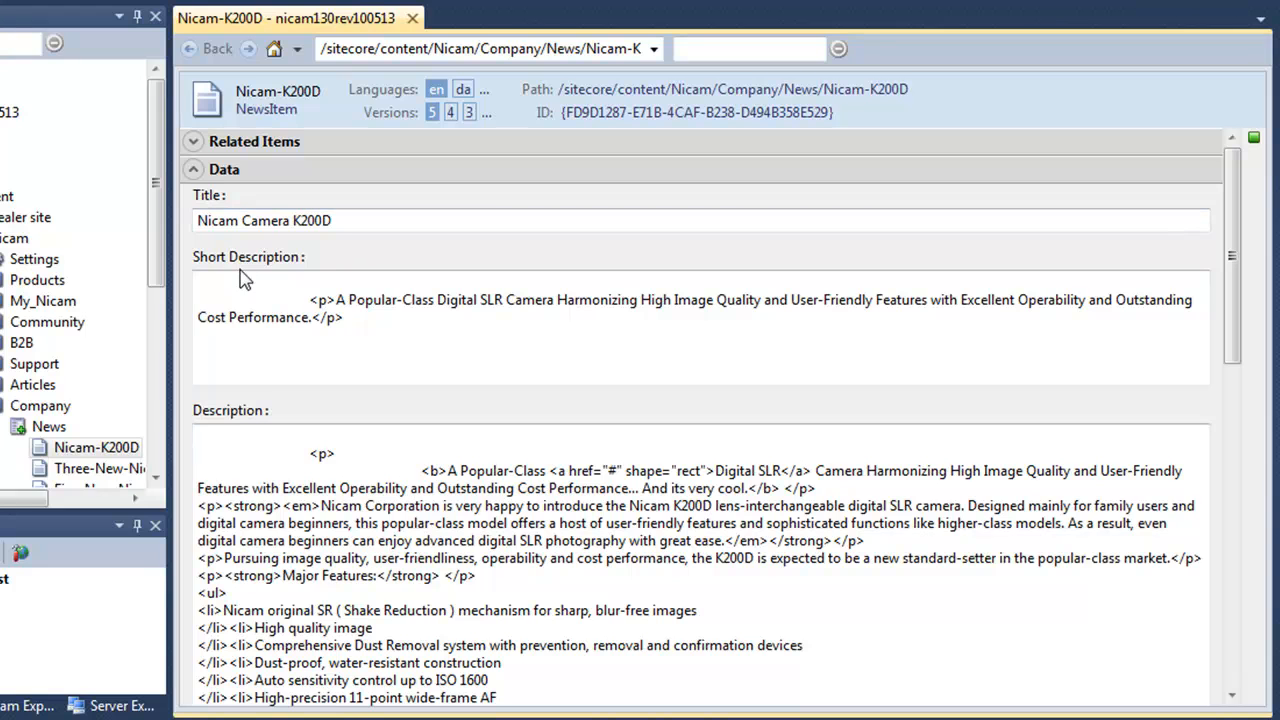
pyautogui.rightClick(238, 420)
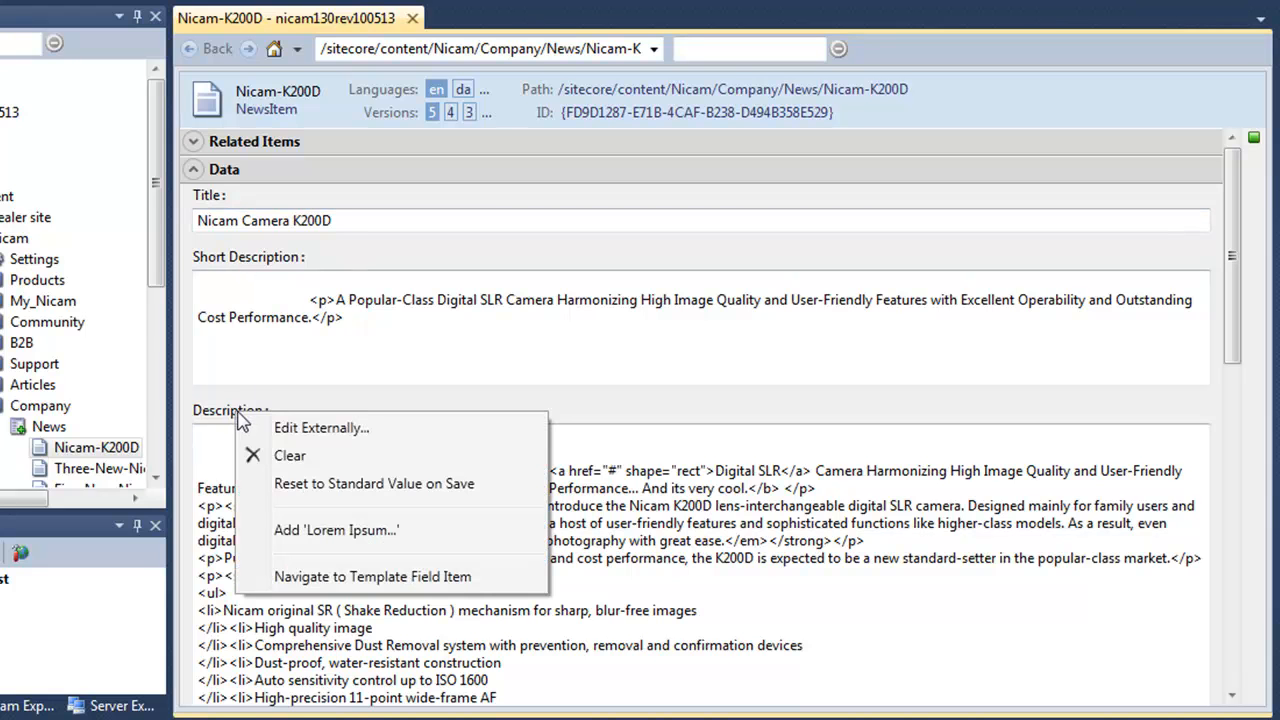
pyautogui.click(328, 430)
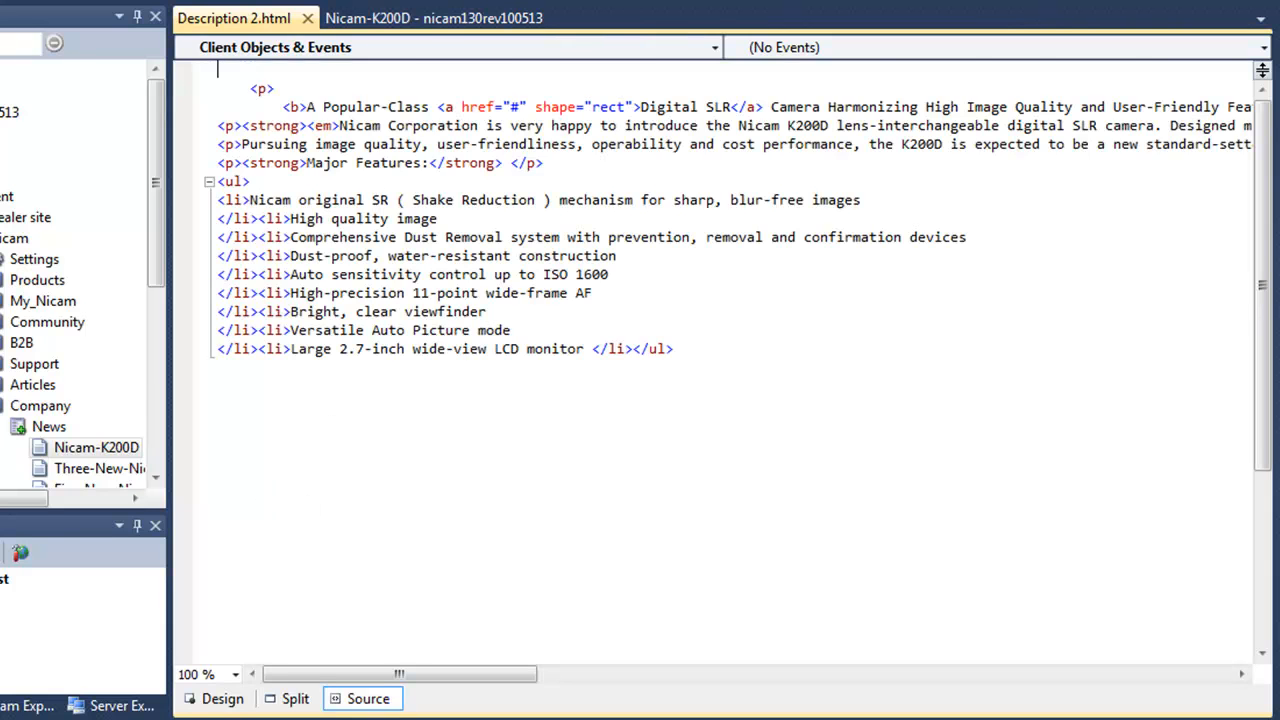
# Preview Description 2.html in Design and Source views, close it, and focus the Title field.
pyautogui.click(210, 699)
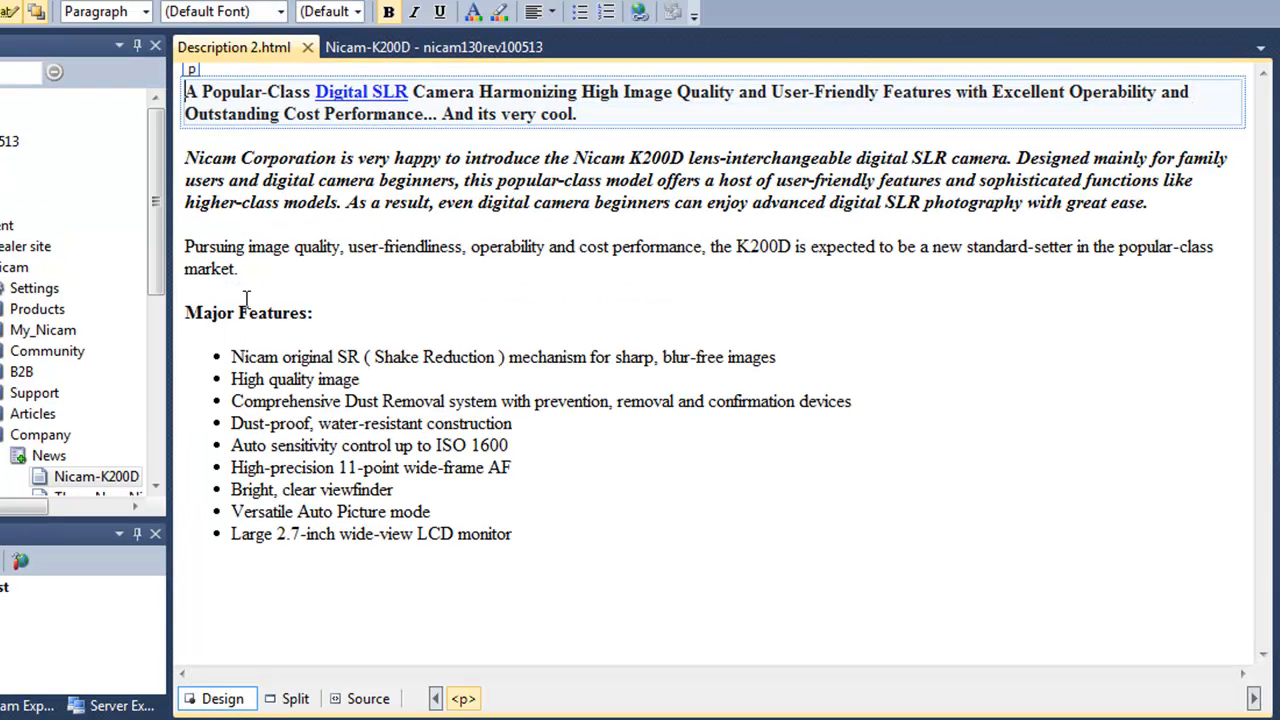
pyautogui.click(377, 698)
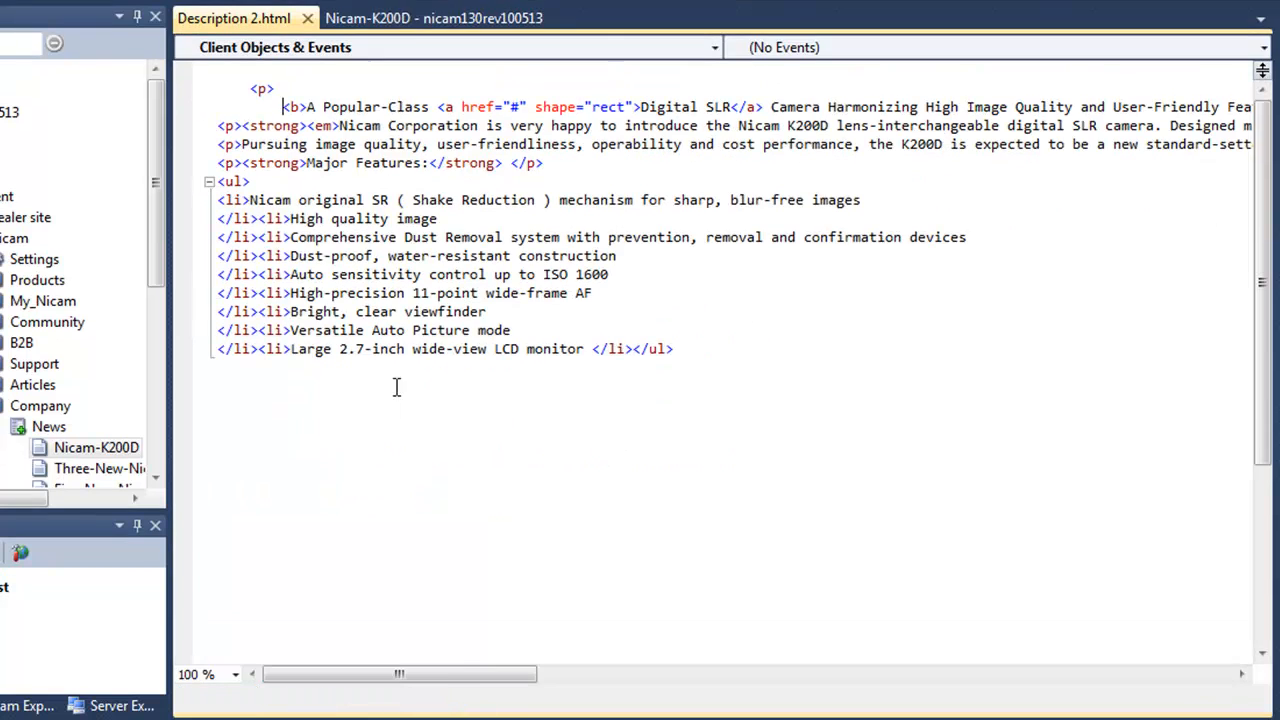
pyautogui.click(308, 19)
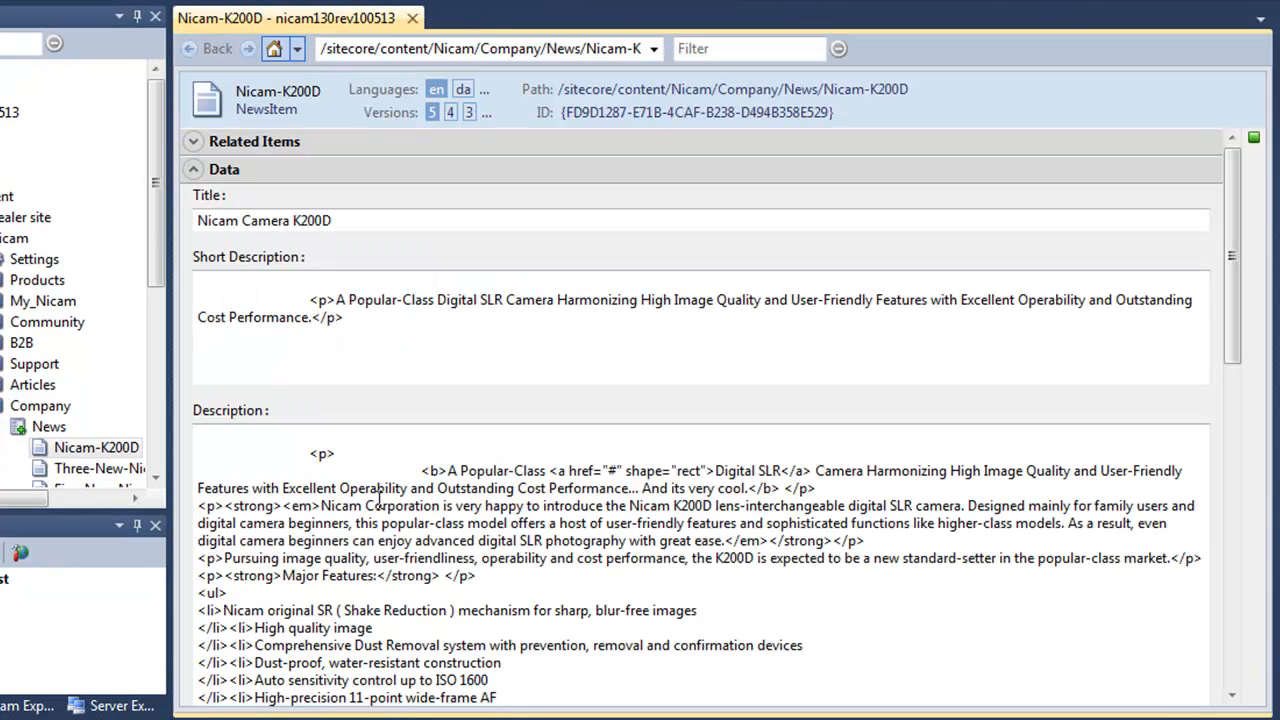
pyautogui.click(606, 215)
pyautogui.rightClick(913, 200)
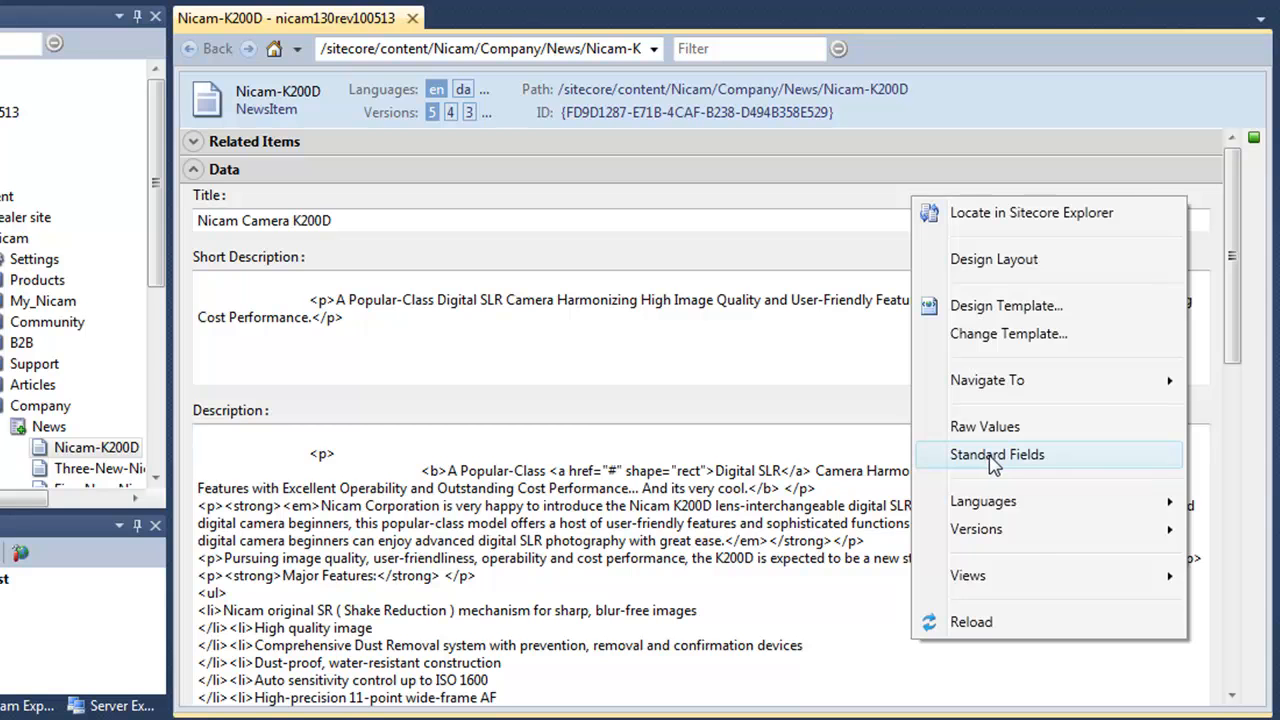
pyautogui.click(994, 455)
pyautogui.moveTo(1234, 172); pyautogui.dragTo(1233, 350)
pyautogui.rightClick(1130, 209)
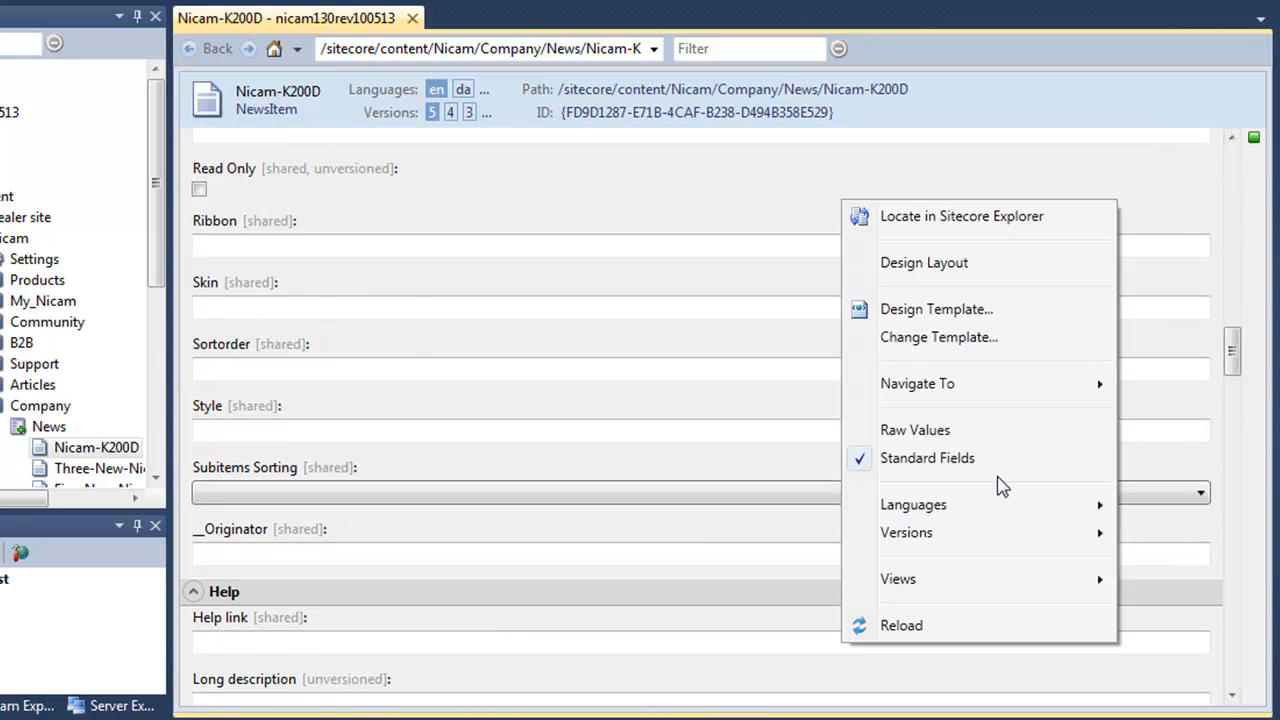
pyautogui.click(914, 461)
pyautogui.click(1233, 175)
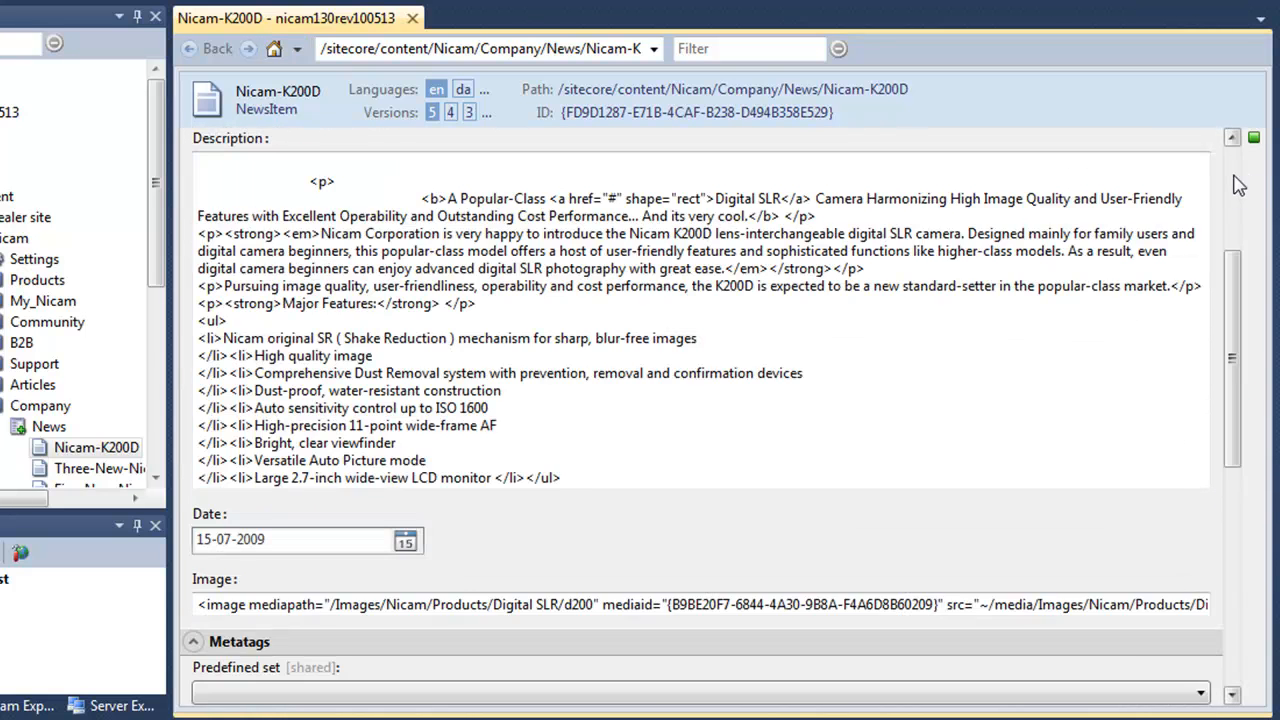
pyautogui.click(1234, 175)
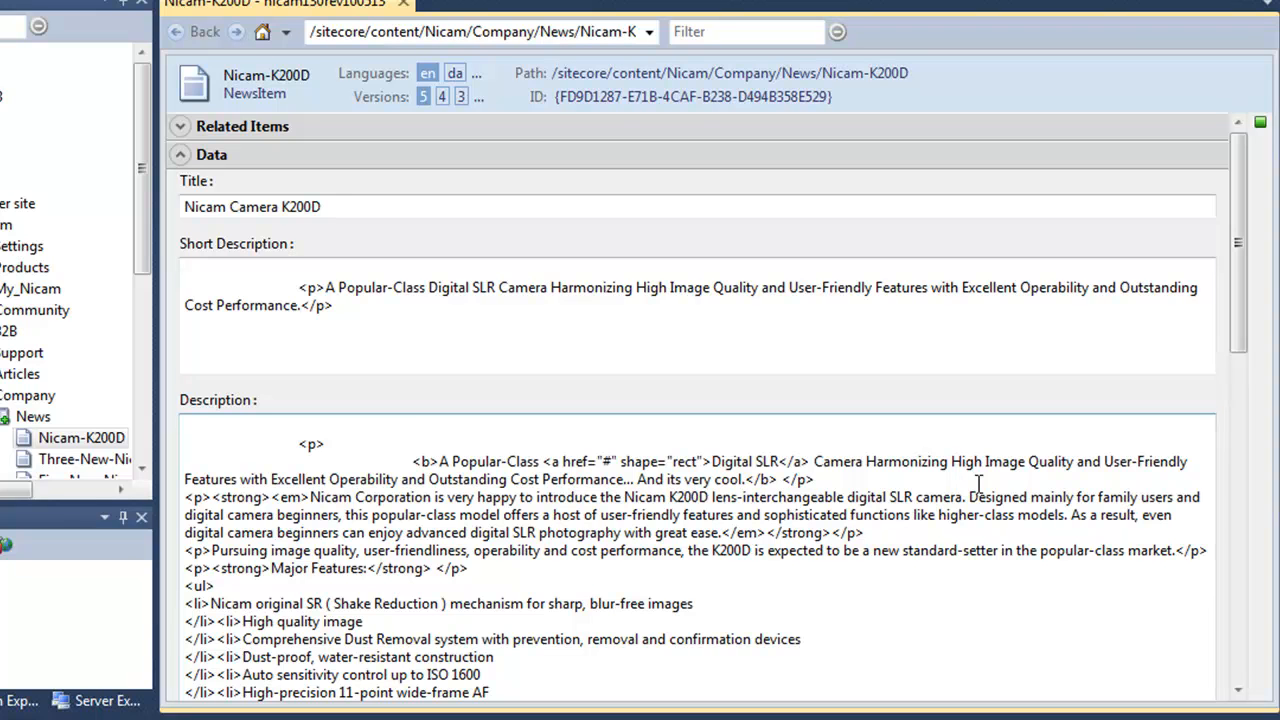
# Open the NewsItem template, browse field types for an empty row, then close the template.
pyautogui.rightClick(829, 243)
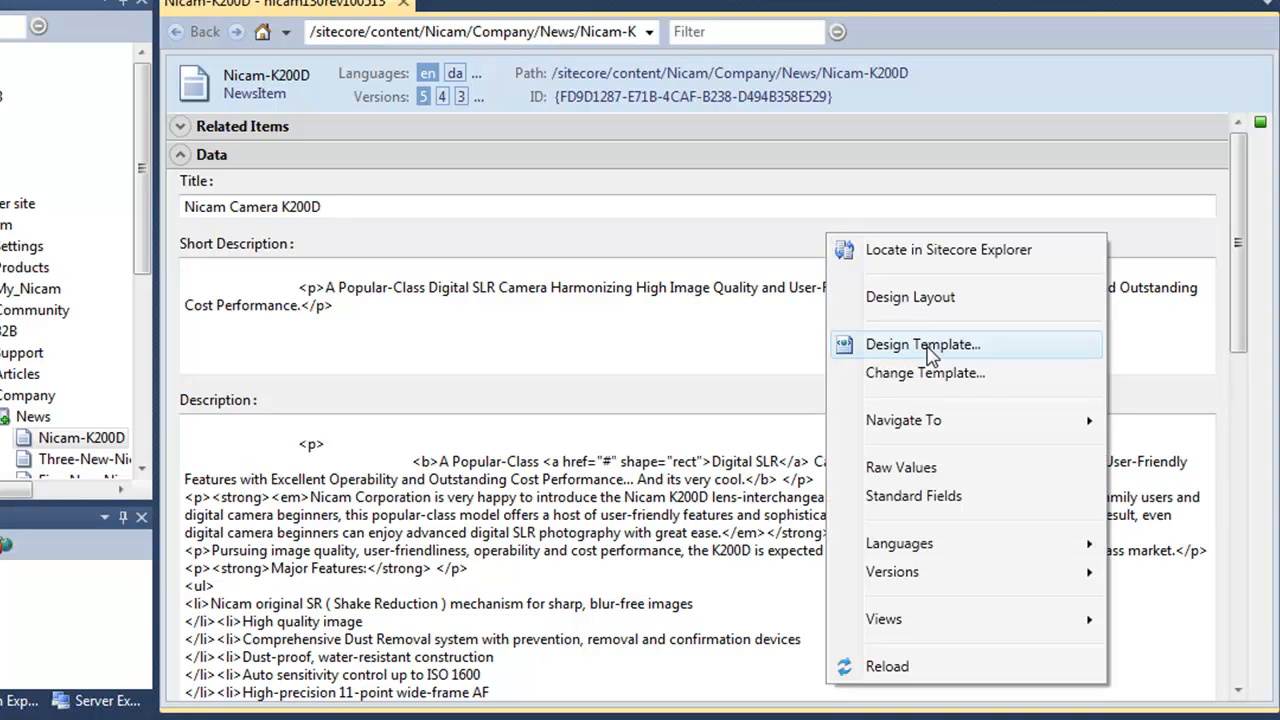
pyautogui.click(929, 348)
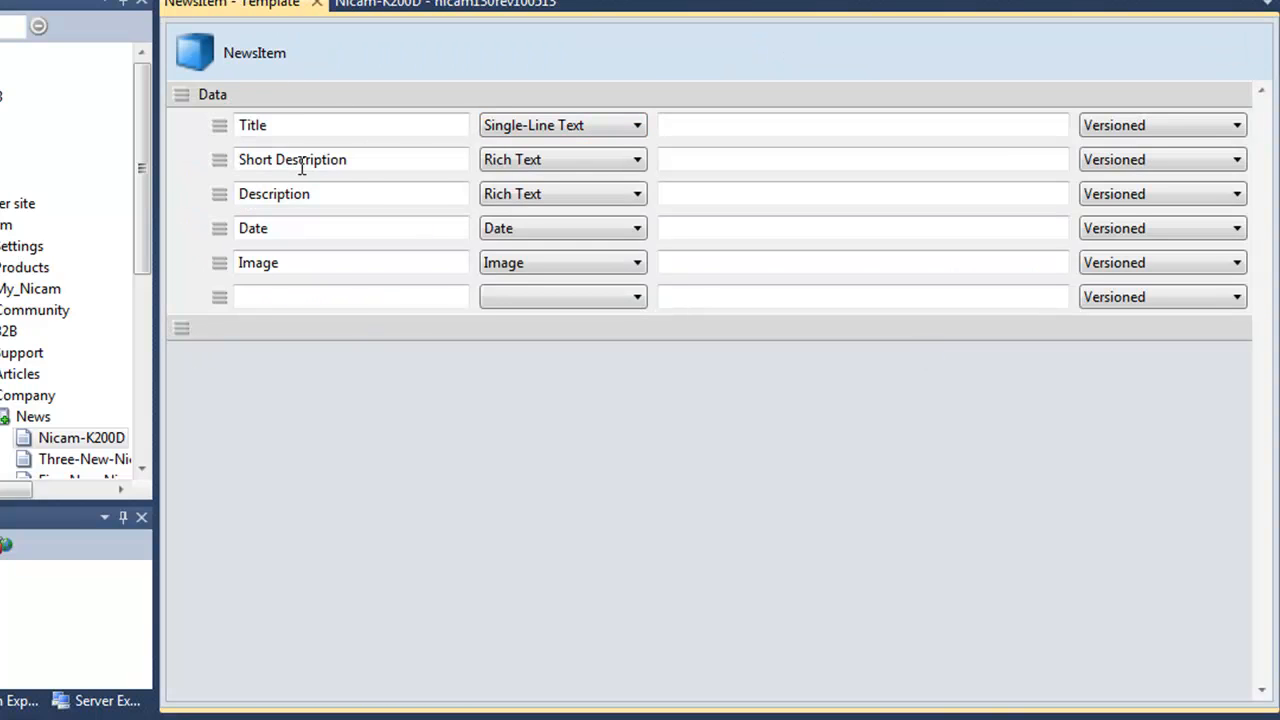
pyautogui.click(325, 297)
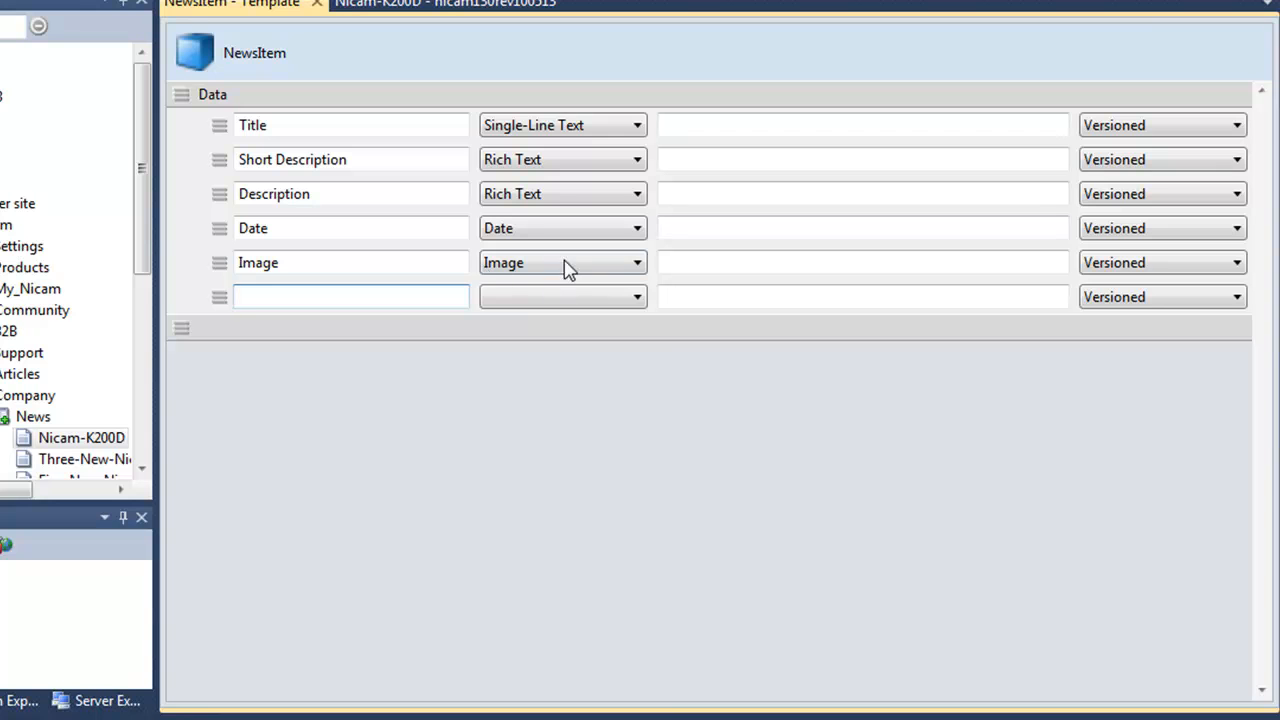
pyautogui.click(632, 300)
pyautogui.moveTo(658, 392); pyautogui.dragTo(651, 609)
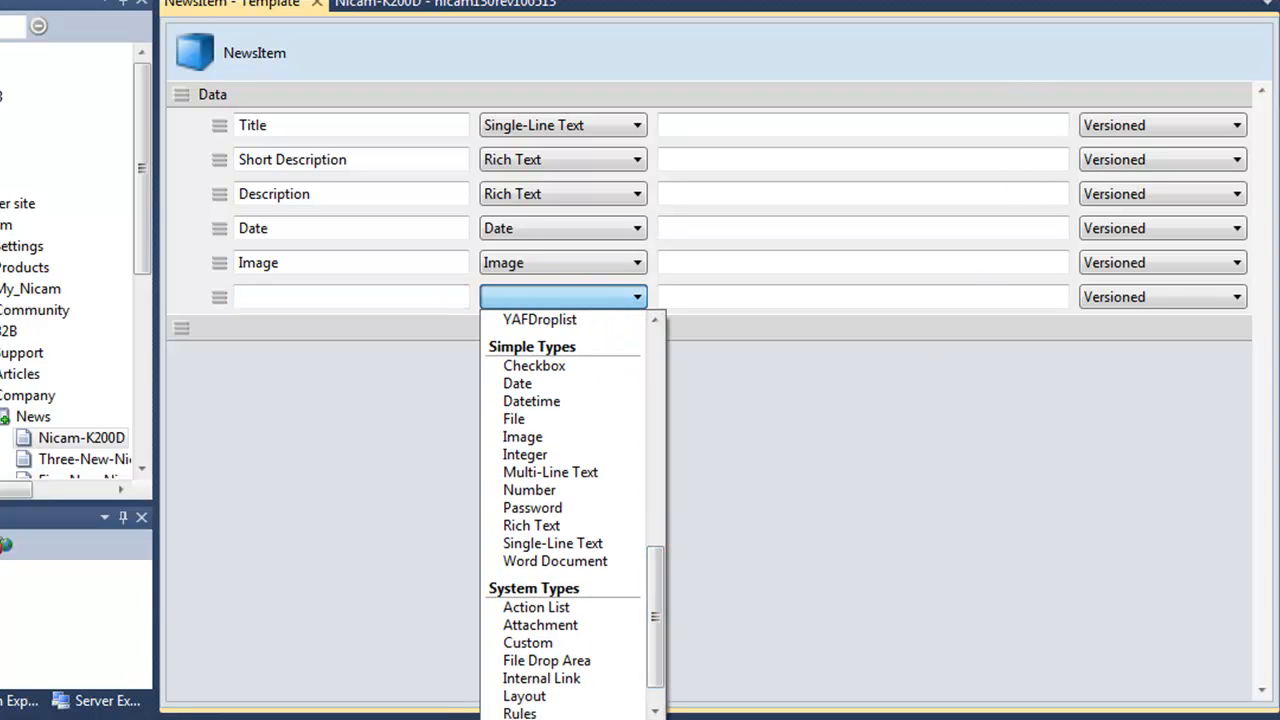
pyautogui.click(322, 5)
pyautogui.click(322, 5)
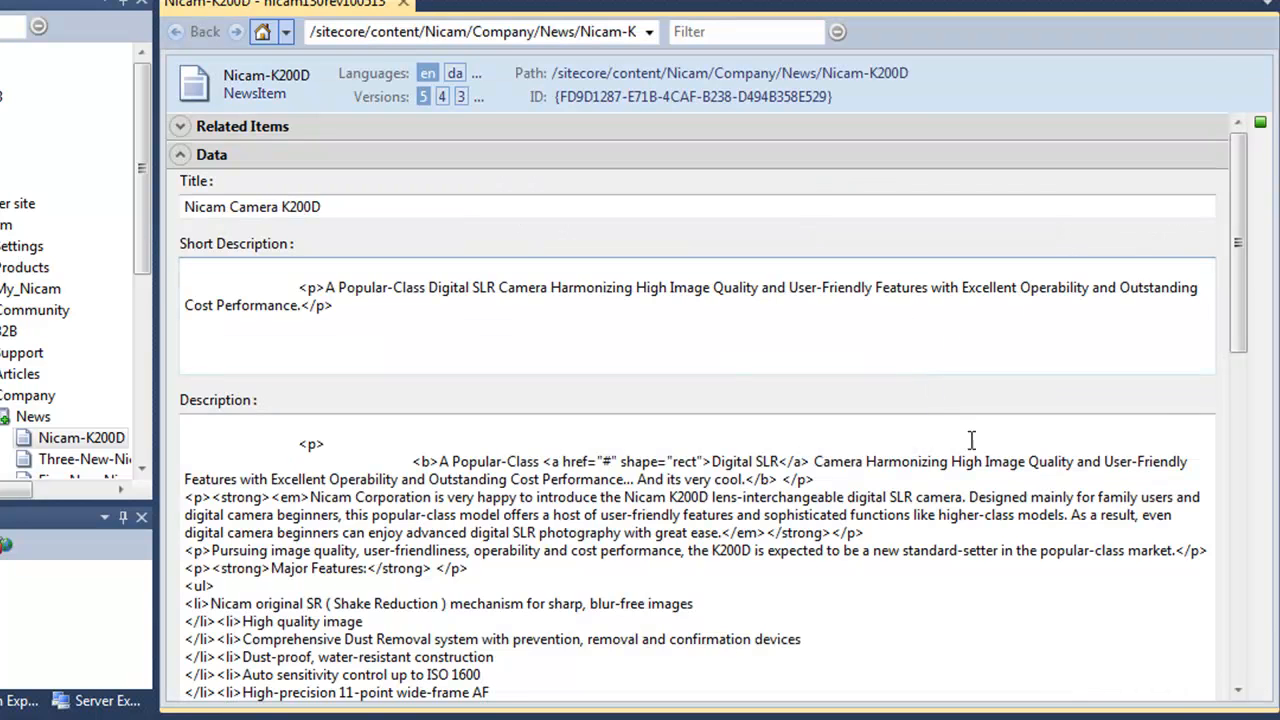
# Navigate to the NewsItem __Standard Values item and locate it in Sitecore Explorer.
pyautogui.rightClick(926, 400)
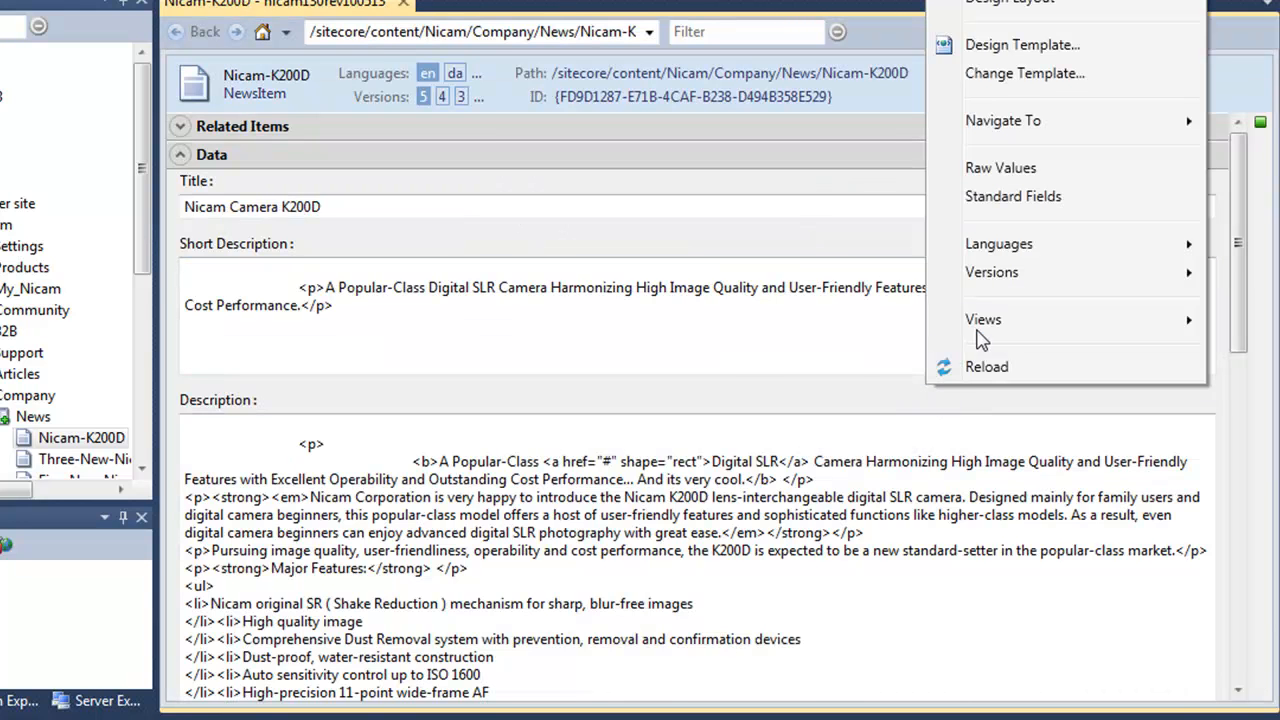
pyautogui.moveTo(983, 338)
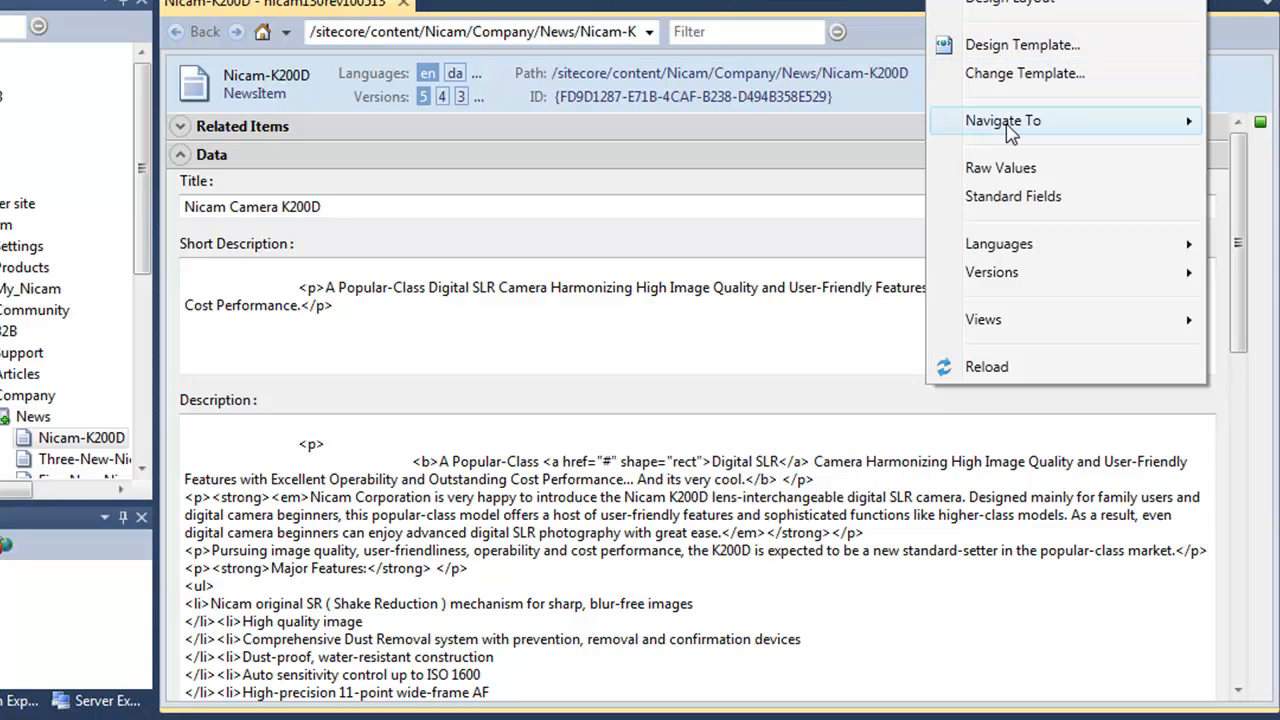
pyautogui.moveTo(1008, 128)
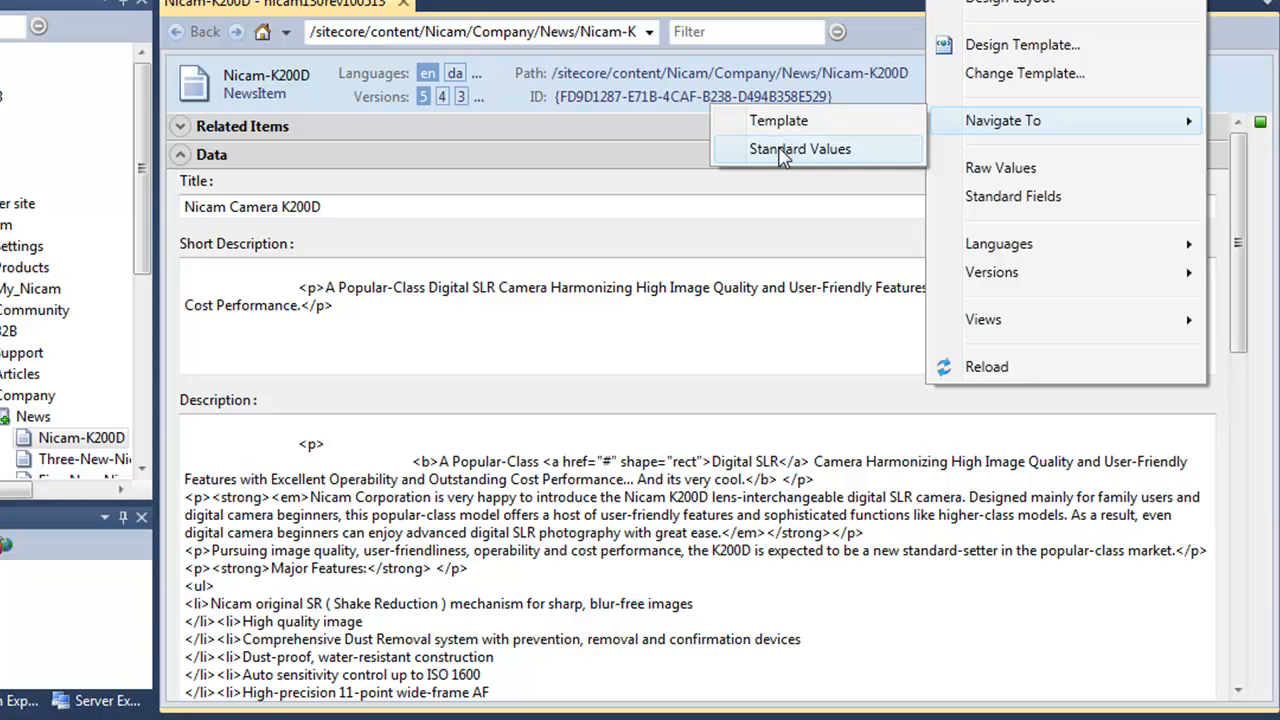
pyautogui.click(782, 152)
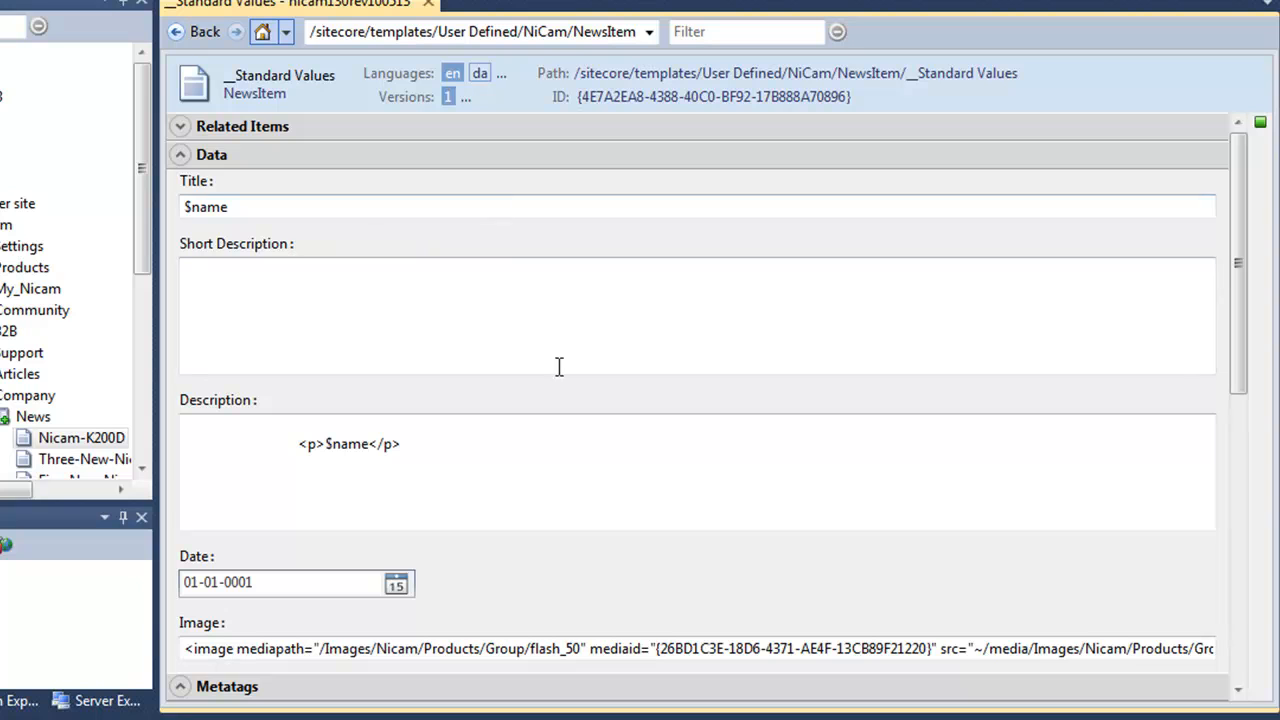
pyautogui.rightClick(797, 566)
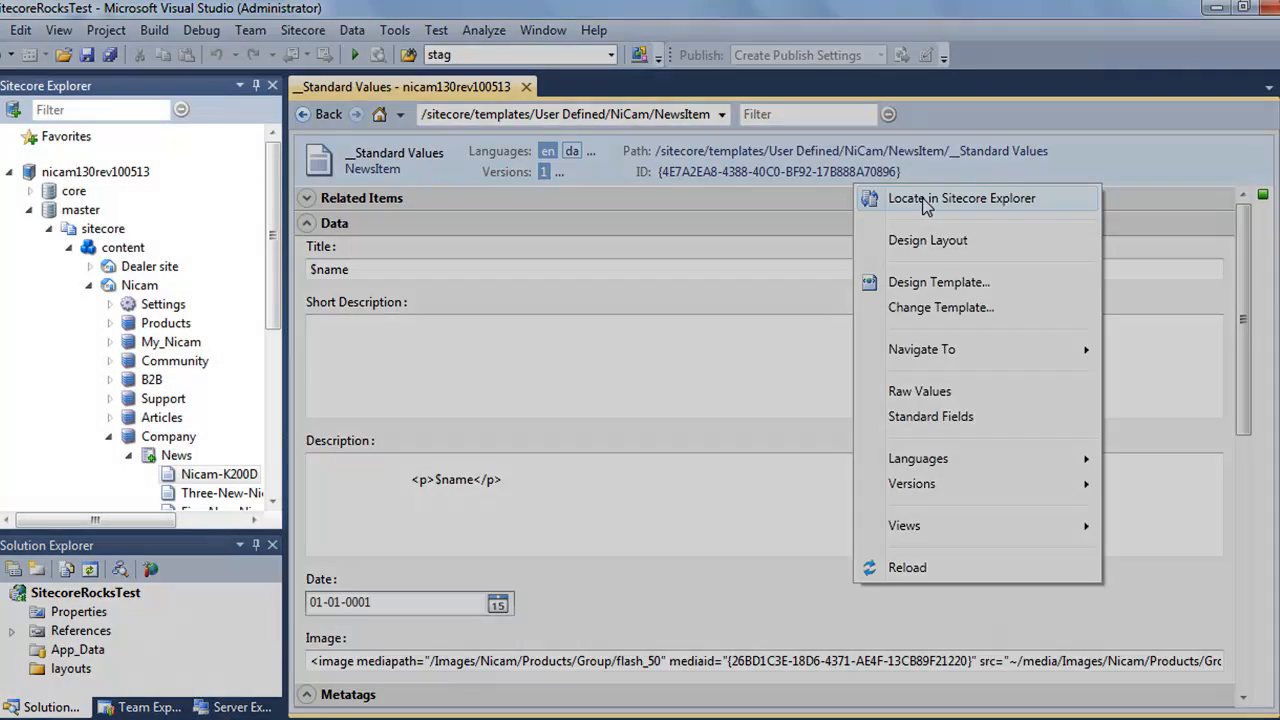
pyautogui.click(925, 200)
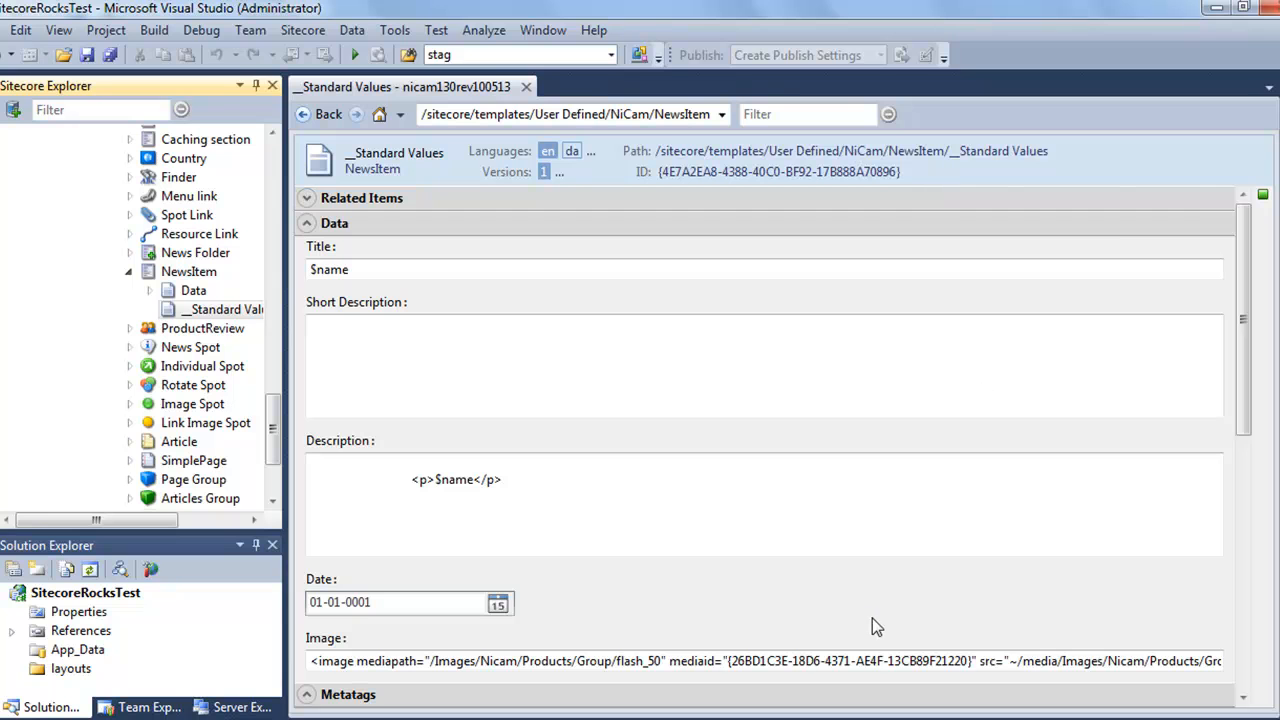
# In the standard values' Default device layout, delete WhatIsPopularSpot and add the Dealer Inventory rendering.
pyautogui.rightClick(866, 581)
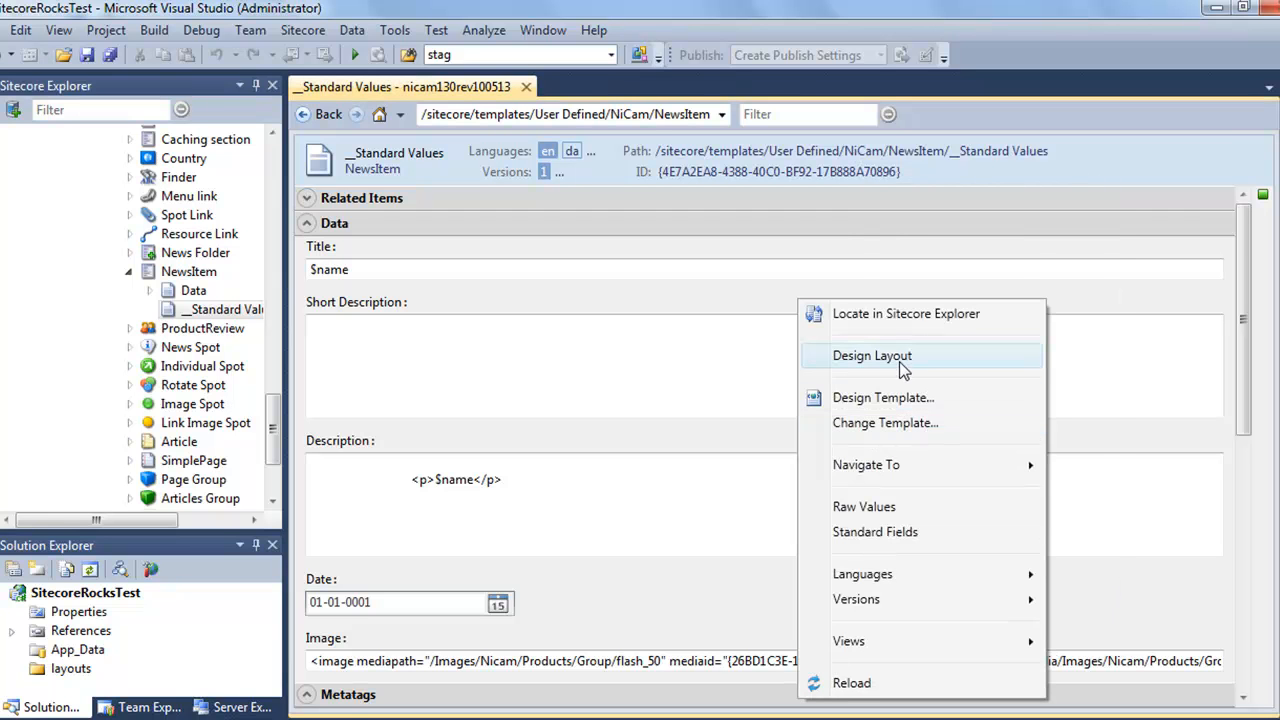
pyautogui.click(872, 356)
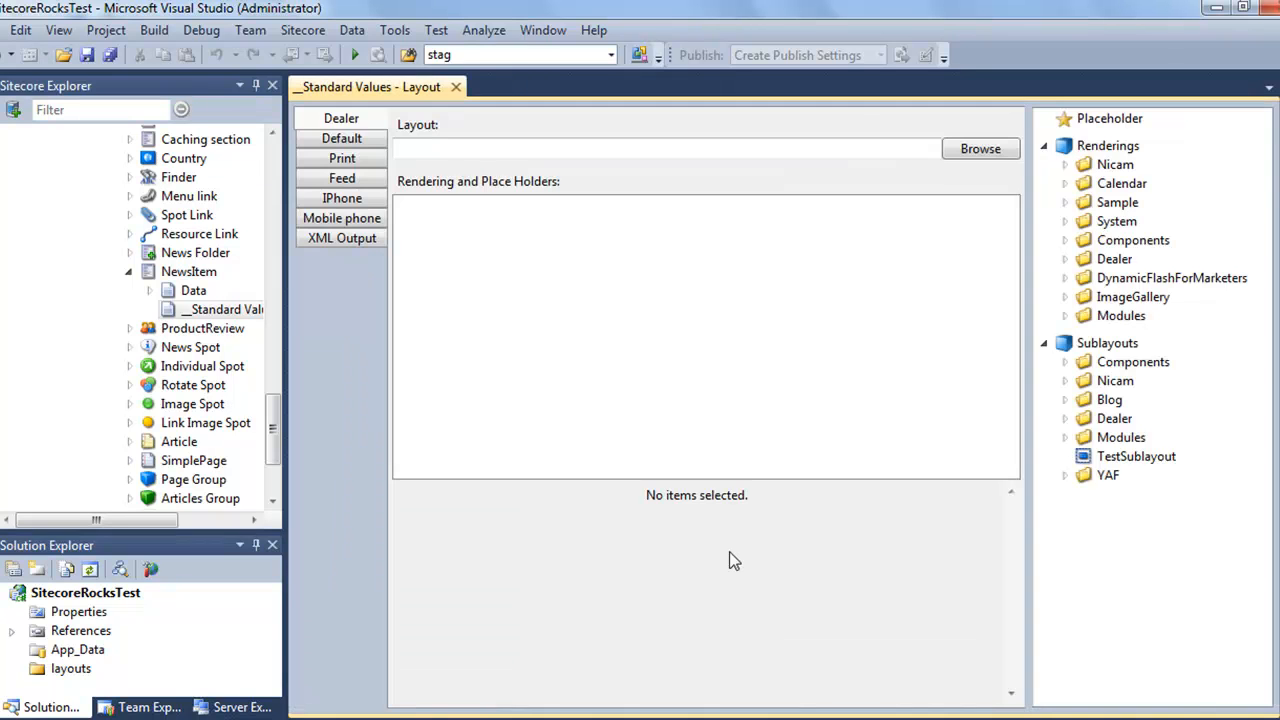
pyautogui.click(345, 142)
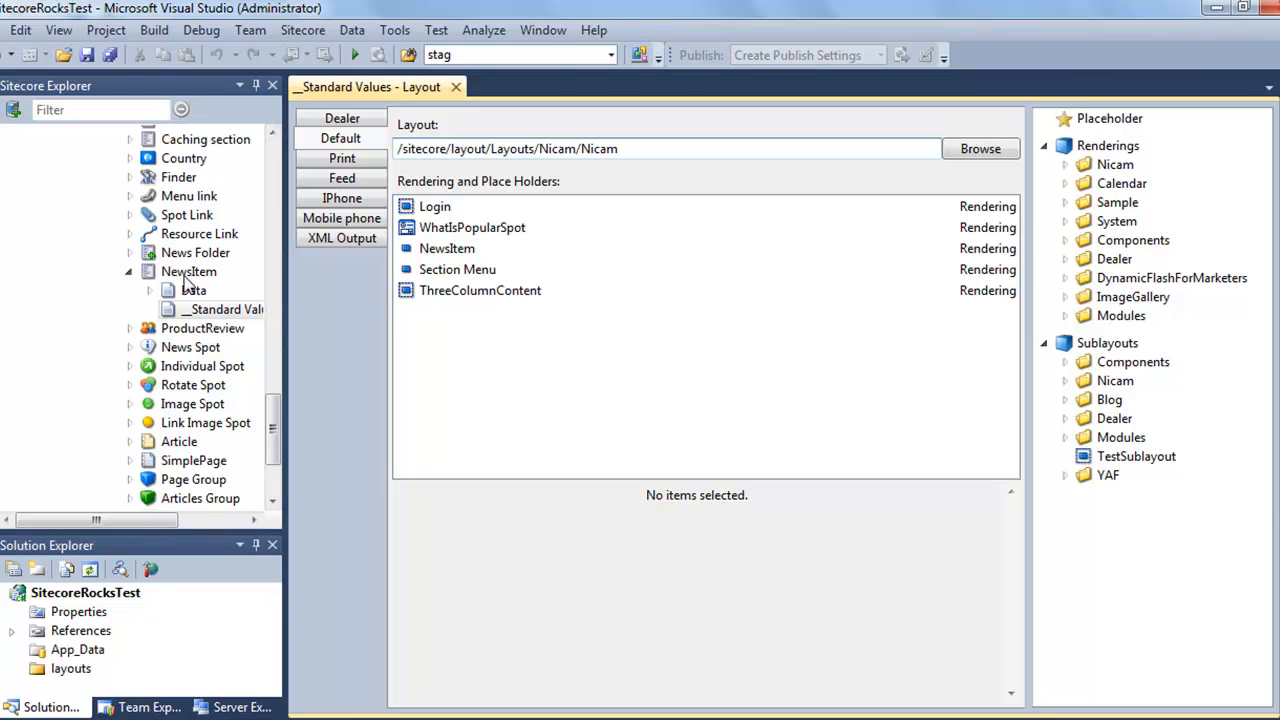
pyautogui.click(447, 228)
pyautogui.press('Delete')
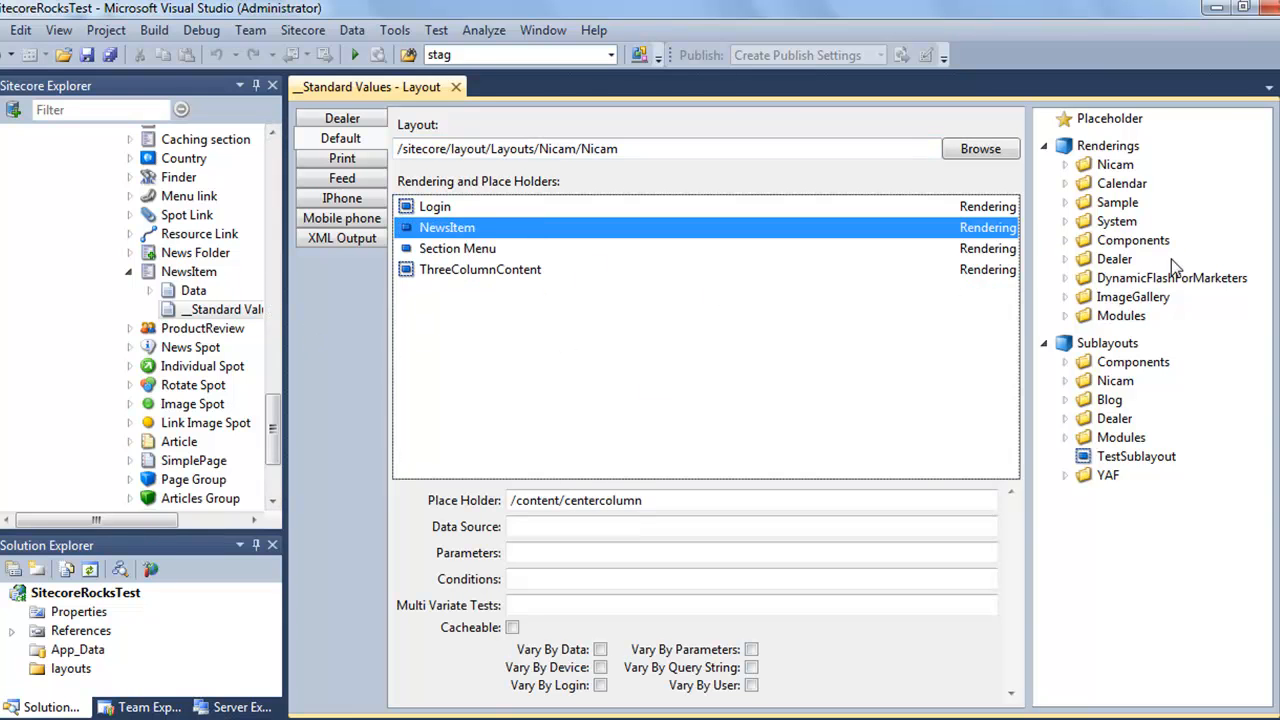
pyautogui.click(1065, 259)
pyautogui.moveTo(1148, 280); pyautogui.dragTo(566, 333)
# Filter the News item's fields by 'desc' to show only Short Description and Description.
pyautogui.click(455, 292)
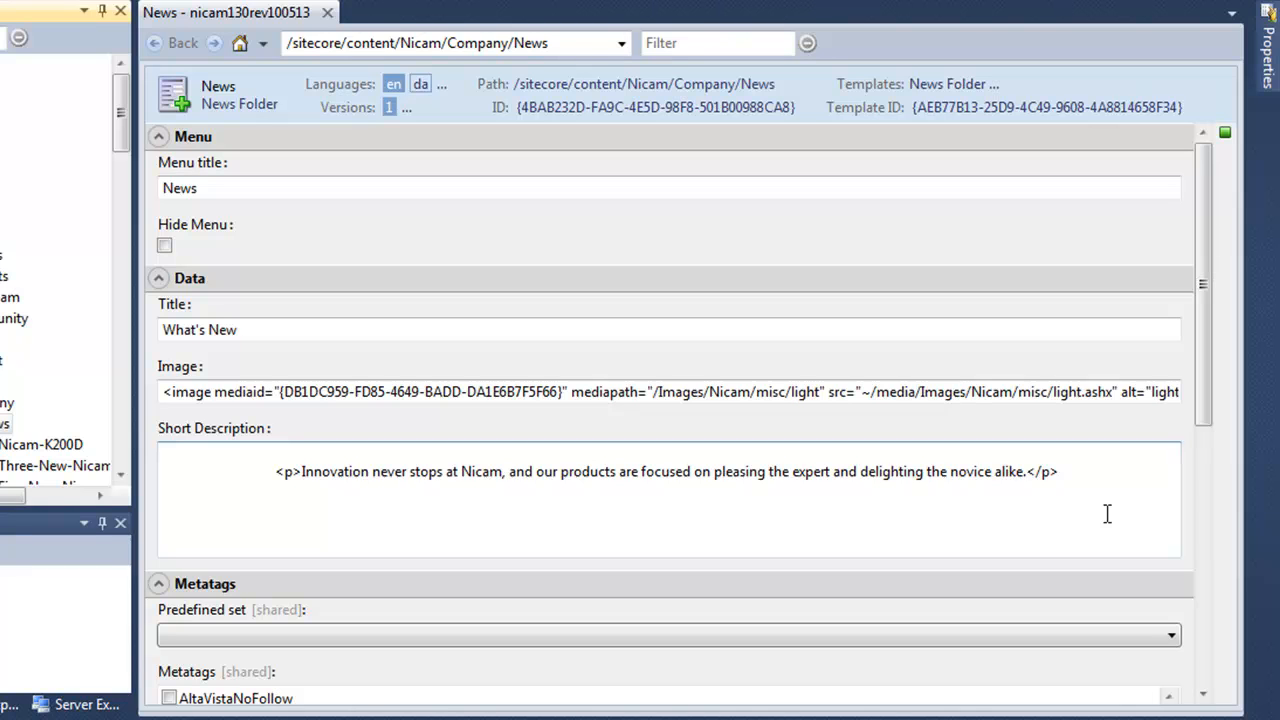
pyautogui.click(690, 42)
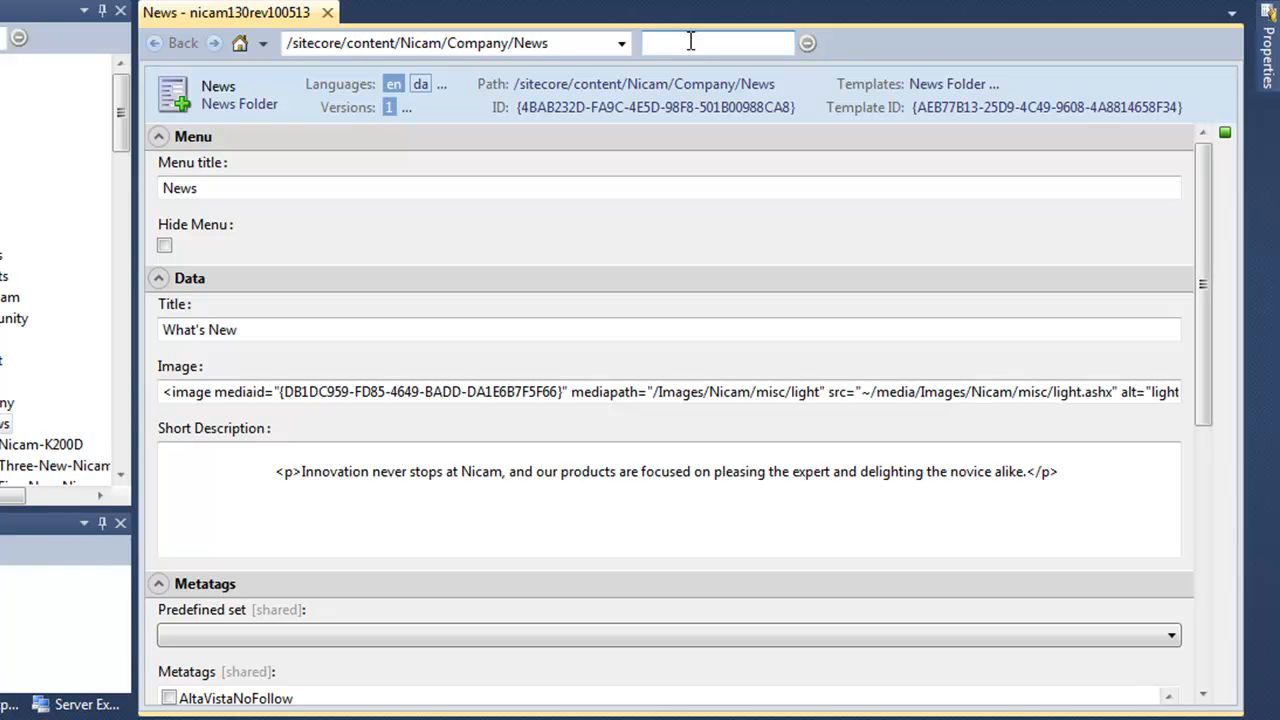
pyautogui.write('desc')
pyautogui.press('BackSpace')
pyautogui.write('sc')
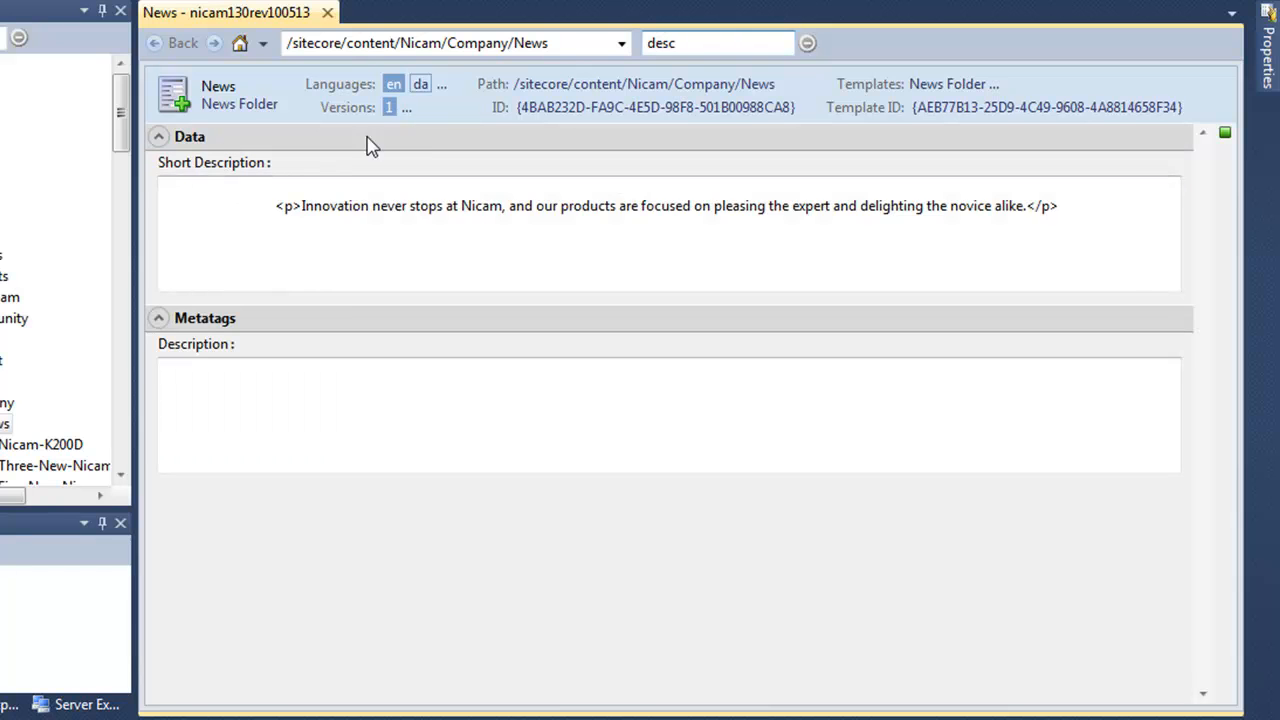
# Clear the field filter, then start a new News item, filter templates for 'news' and cancel.
pyautogui.click(323, 402)
pyautogui.click(808, 44)
pyautogui.rightClick(4, 428)
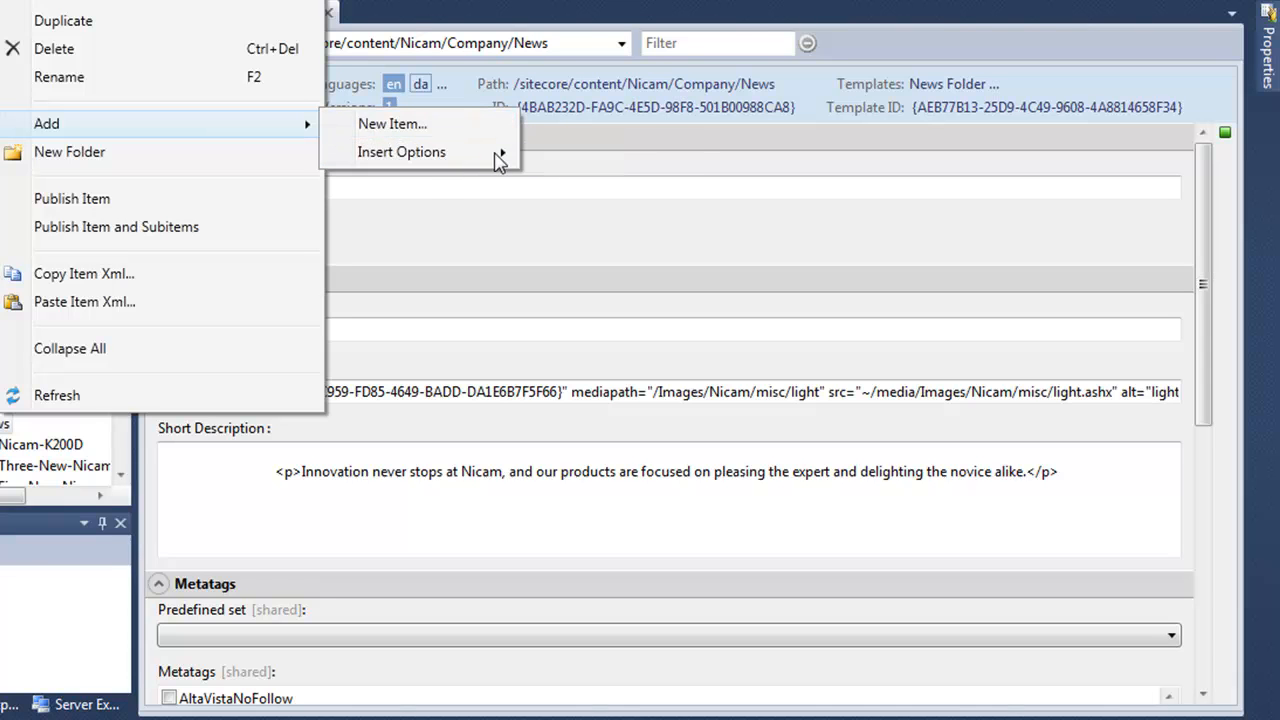
pyautogui.moveTo(503, 152)
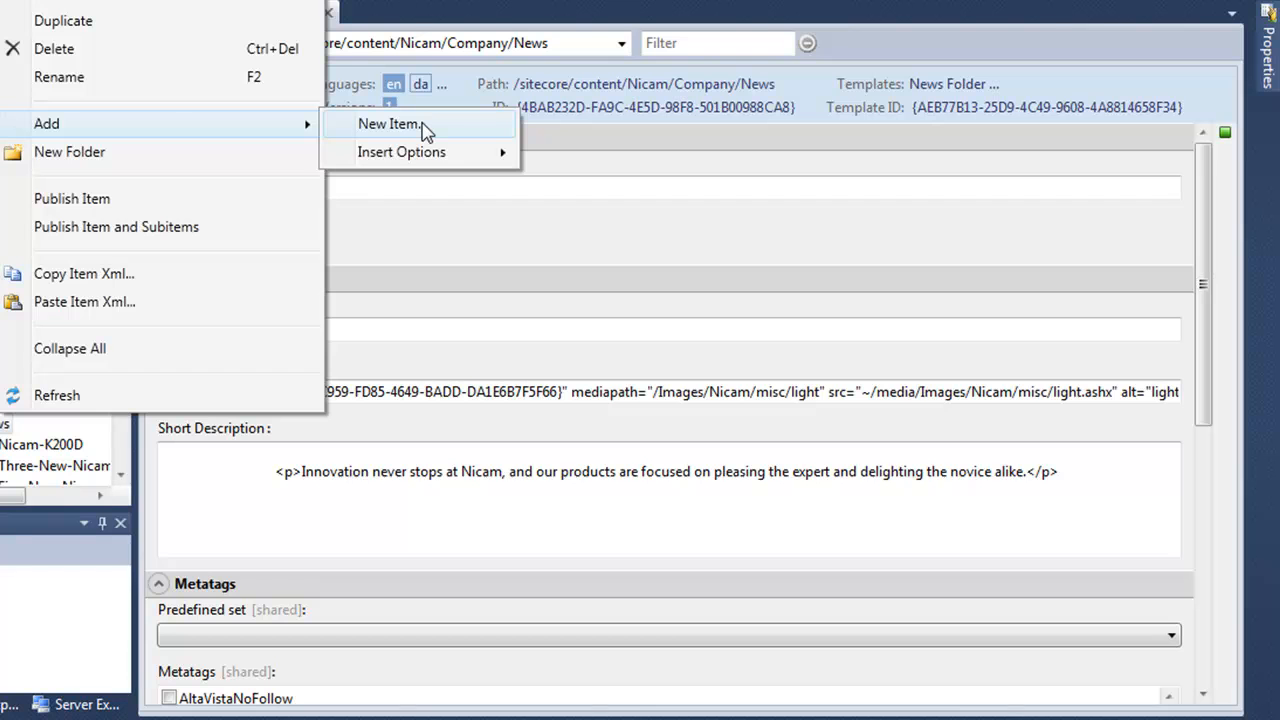
pyautogui.click(425, 127)
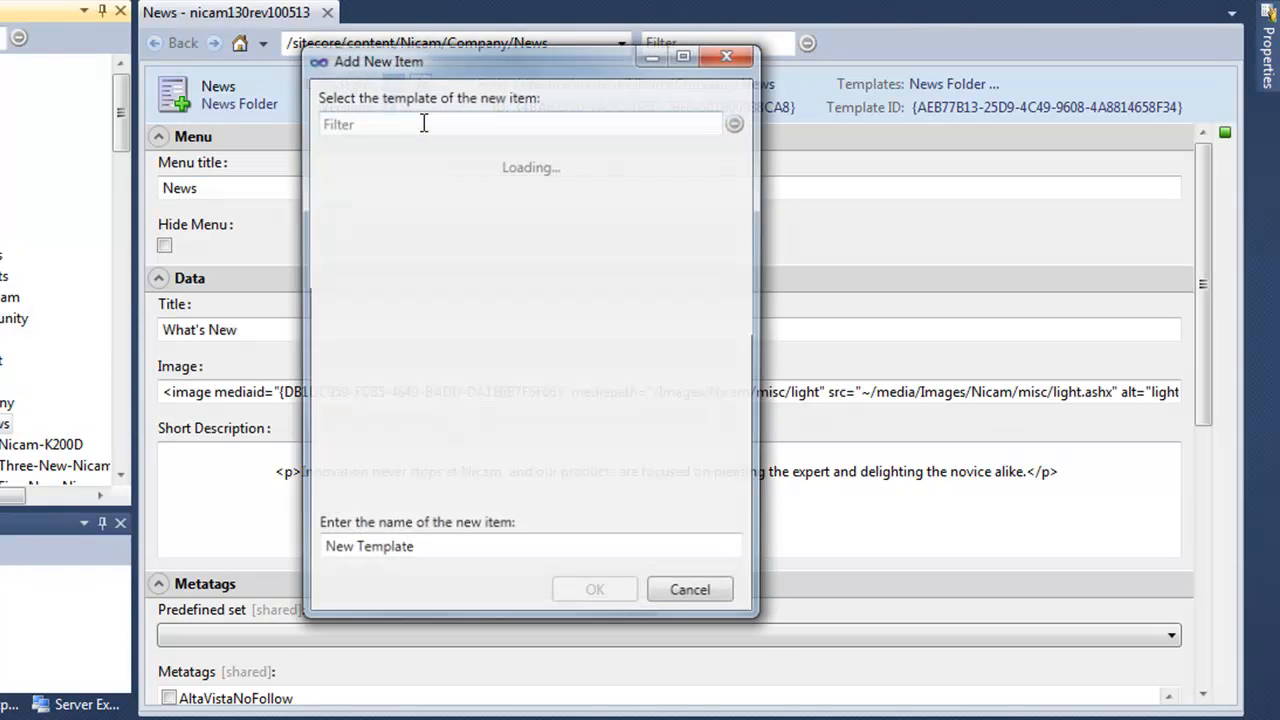
pyautogui.click(424, 122)
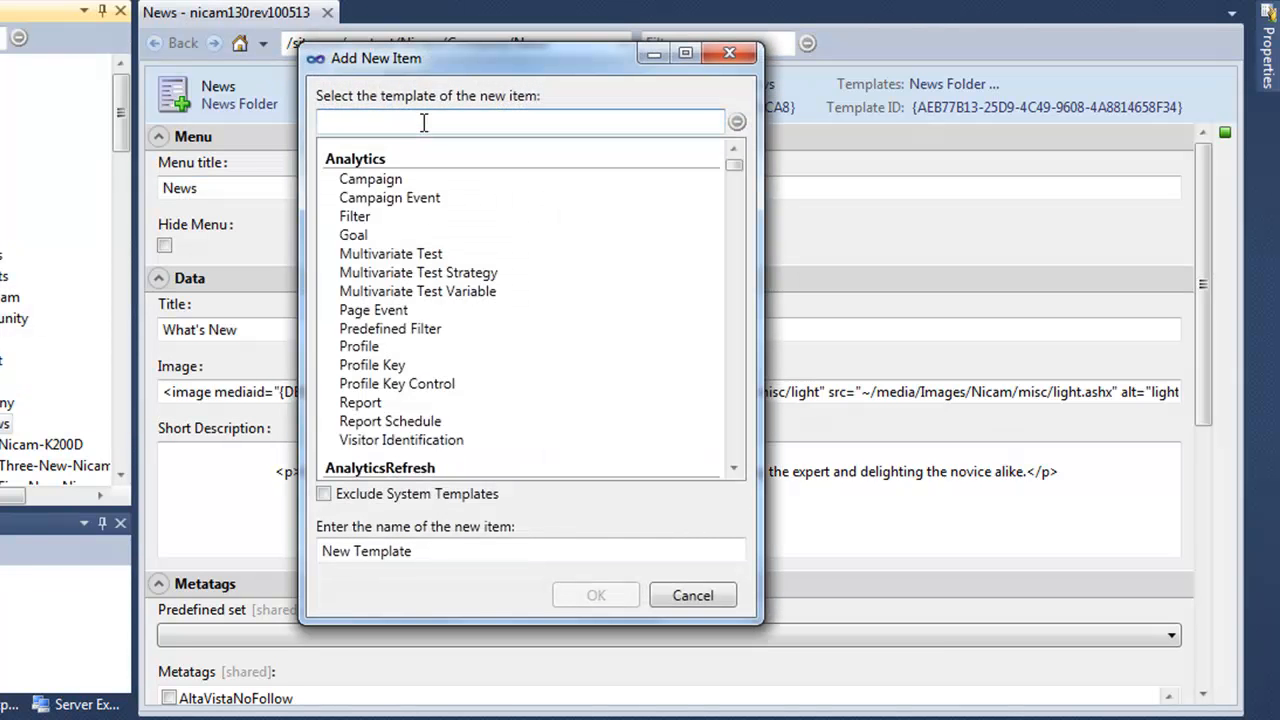
pyautogui.write('new')
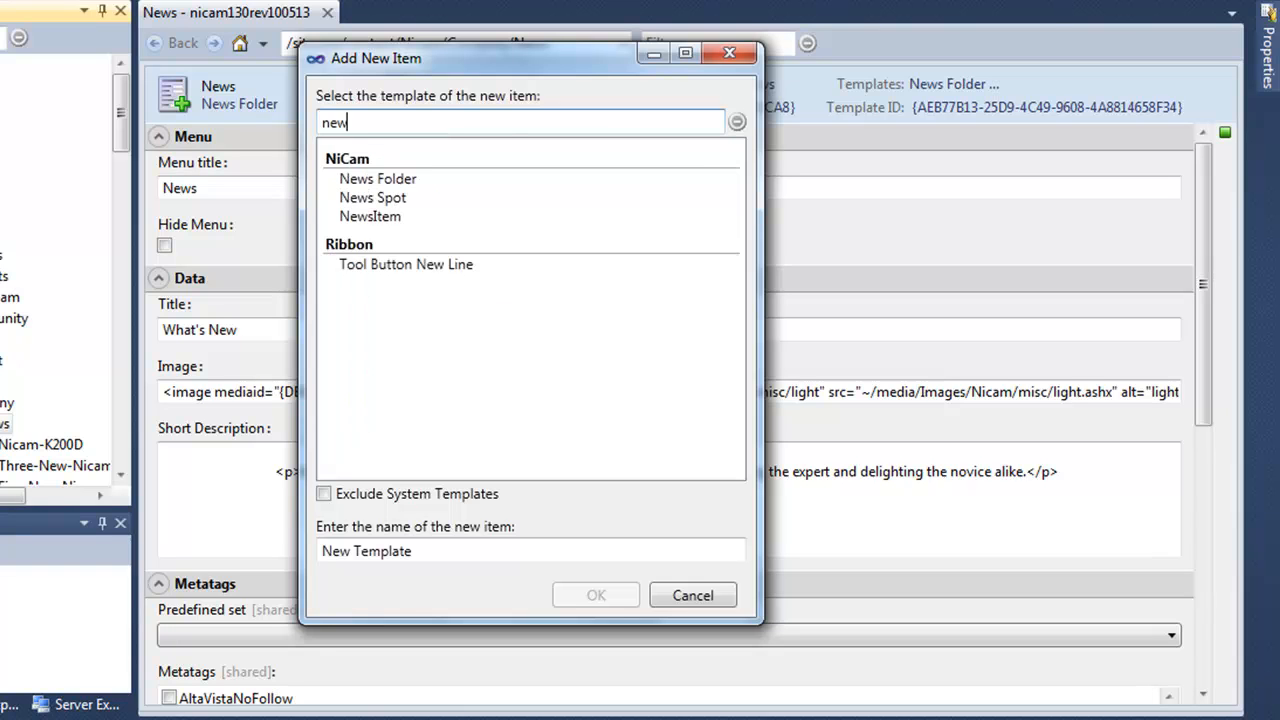
pyautogui.write('s')
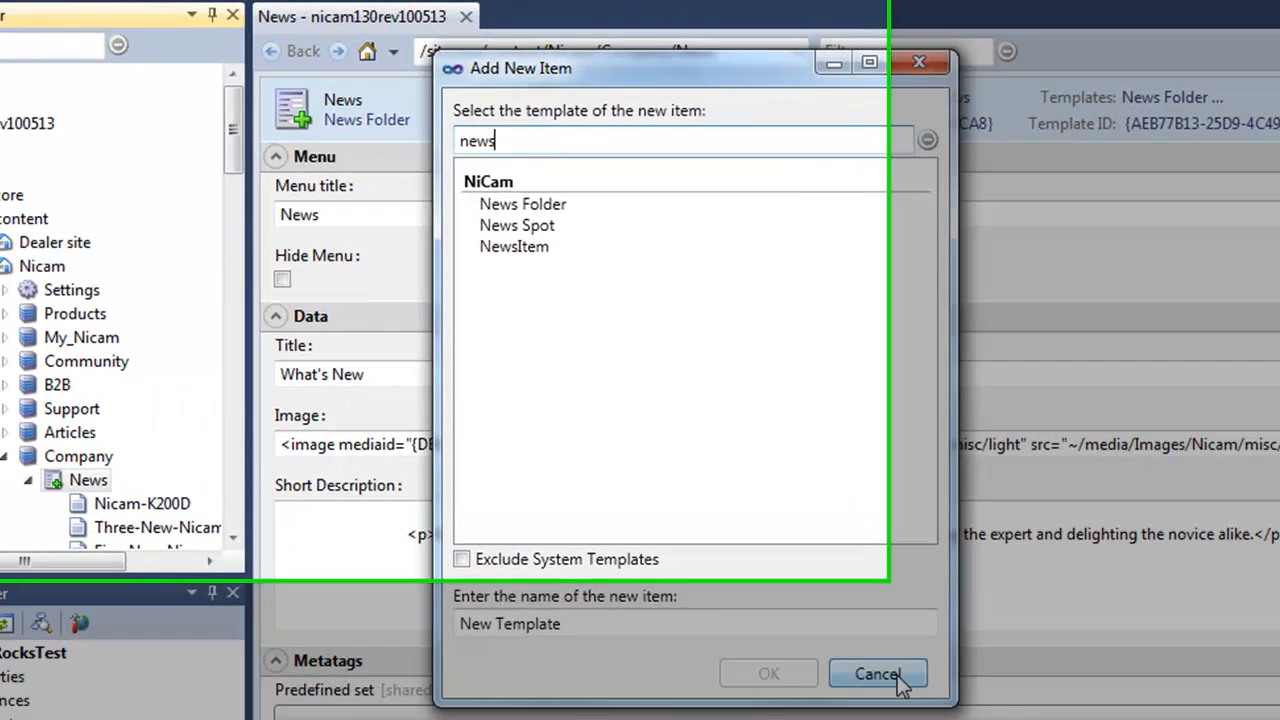
pyautogui.press('Escape')
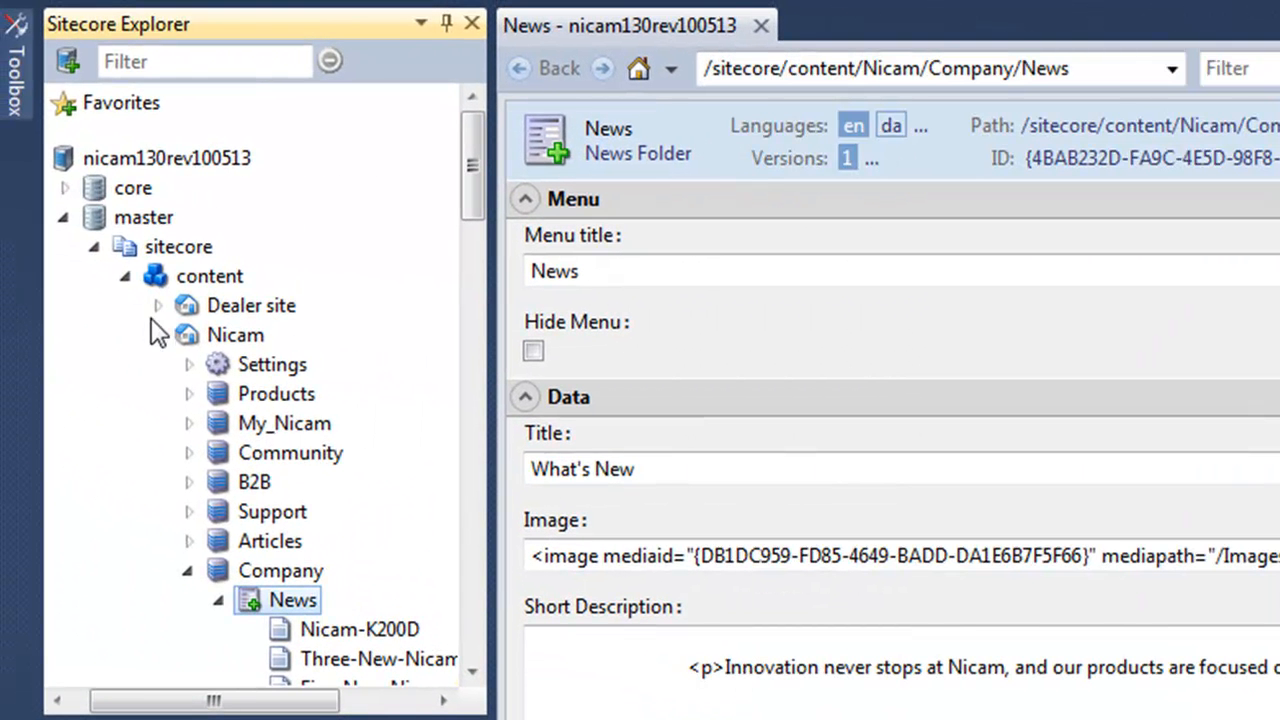
# Select the master database and filter the Sitecore Explorer tree for 'Nicam'.
pyautogui.click(158, 218)
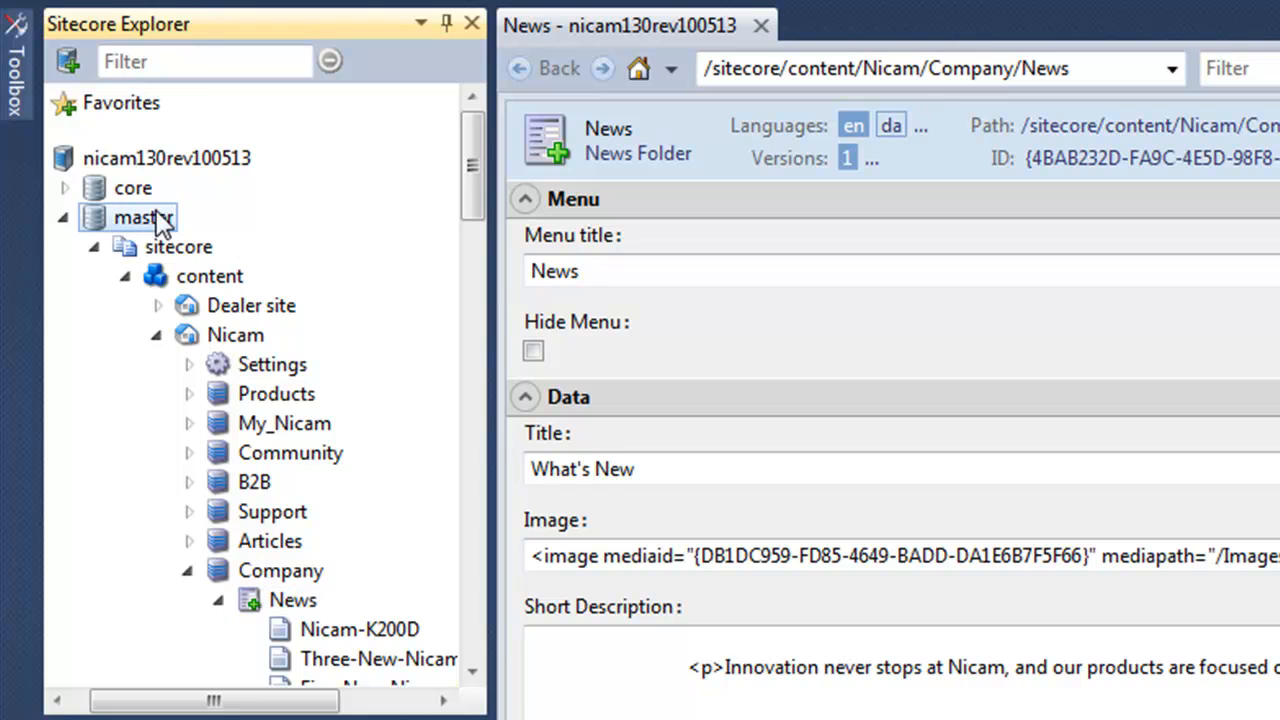
pyautogui.click(192, 61)
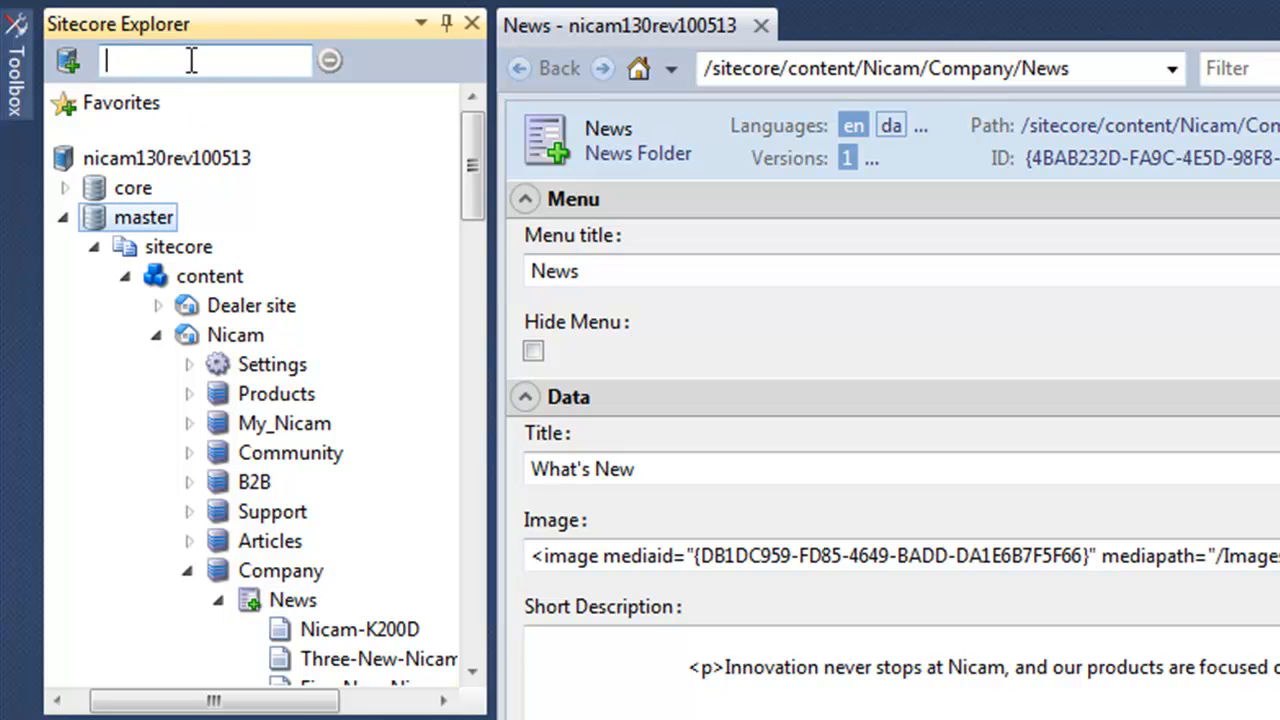
pyautogui.write('Nicam Camera K200D')
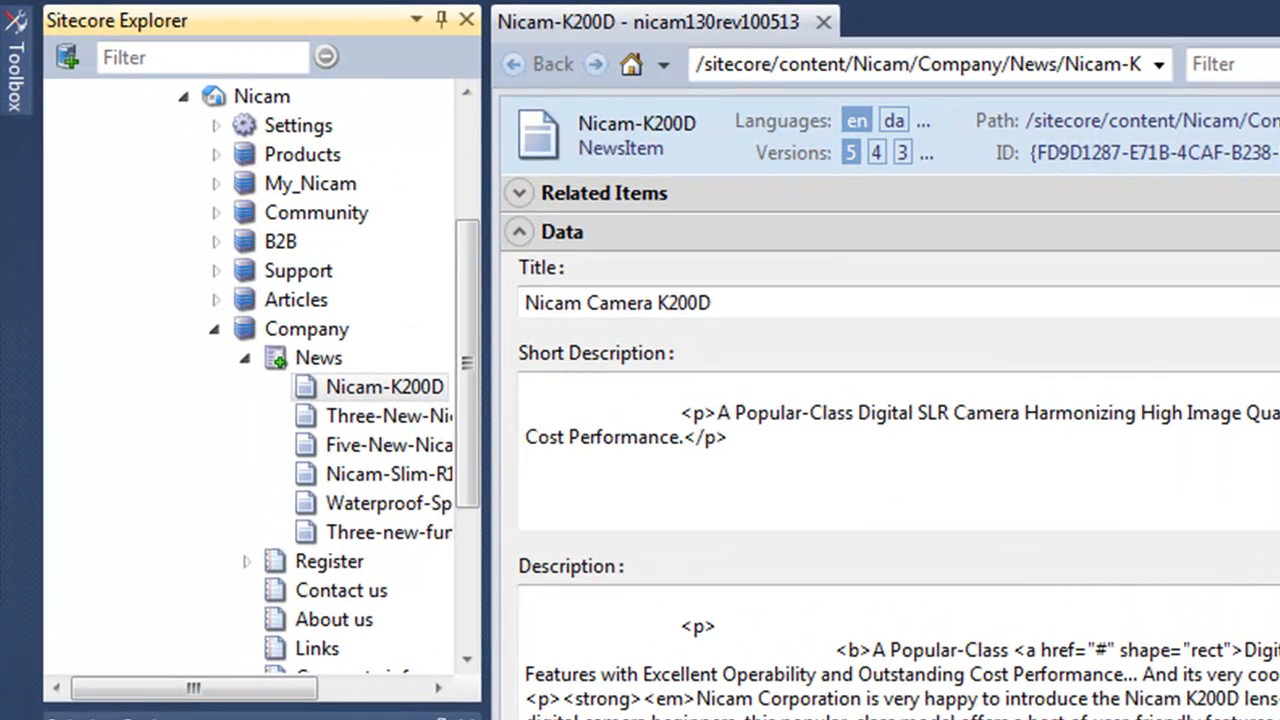
# Close the Nicam-K200D editor, then select four News items including Nicam-Slim-R10 and edit them together.
pyautogui.click(822, 22)
pyautogui.click(368, 390)
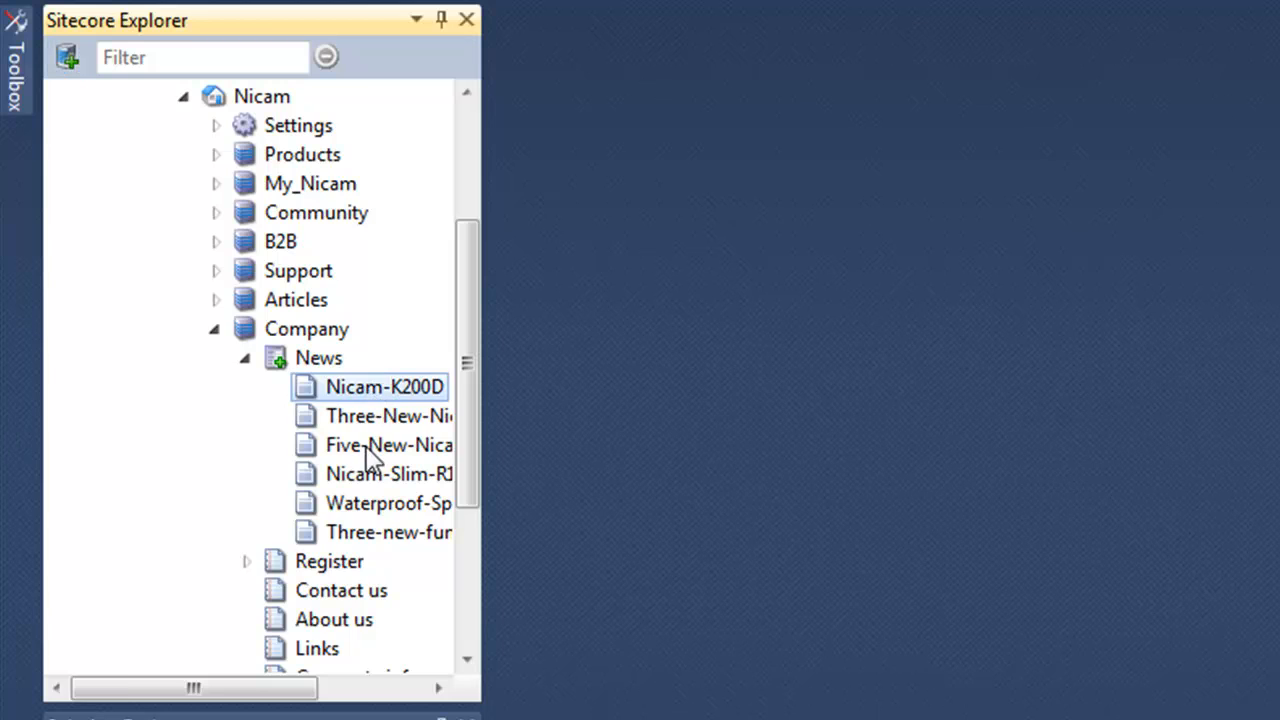
pyautogui.keyDown('shift'); pyautogui.click(368, 447); pyautogui.keyUp('shift')
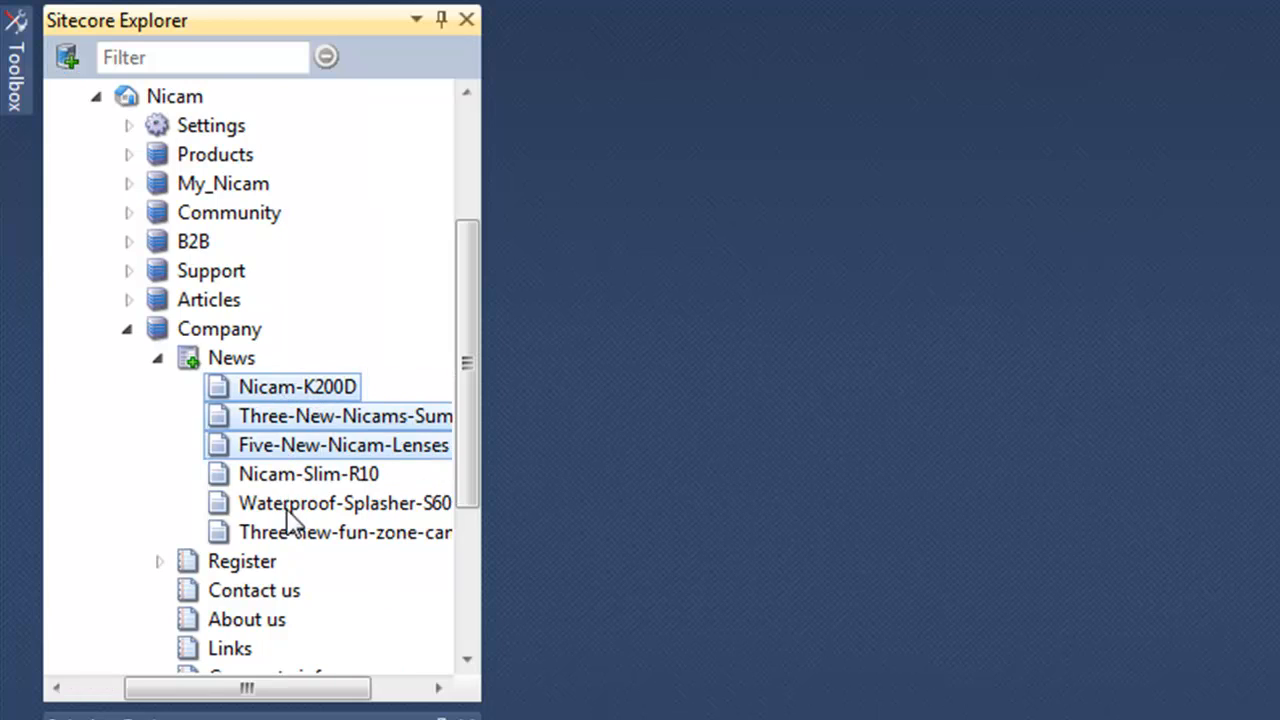
pyautogui.keyDown('shift'); pyautogui.click(300, 474); pyautogui.keyUp('shift')
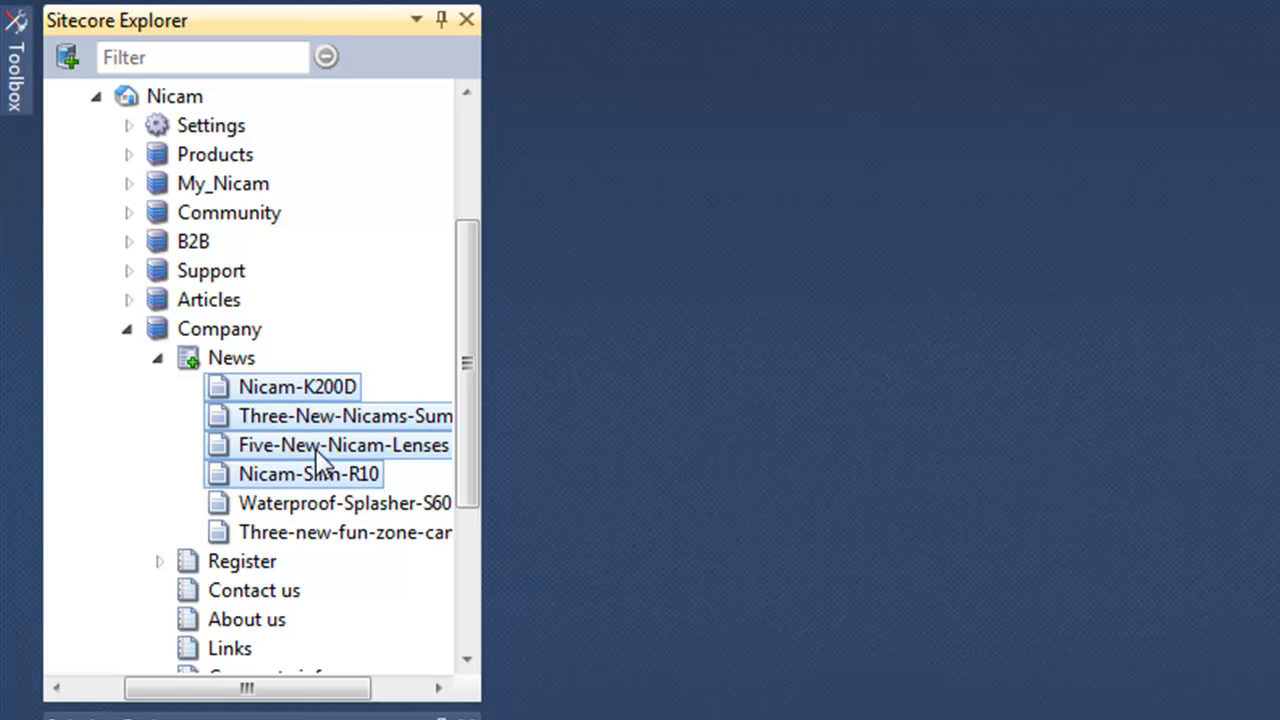
pyautogui.hscroll(2, 312, 443)
pyautogui.rightClick(230, 400)
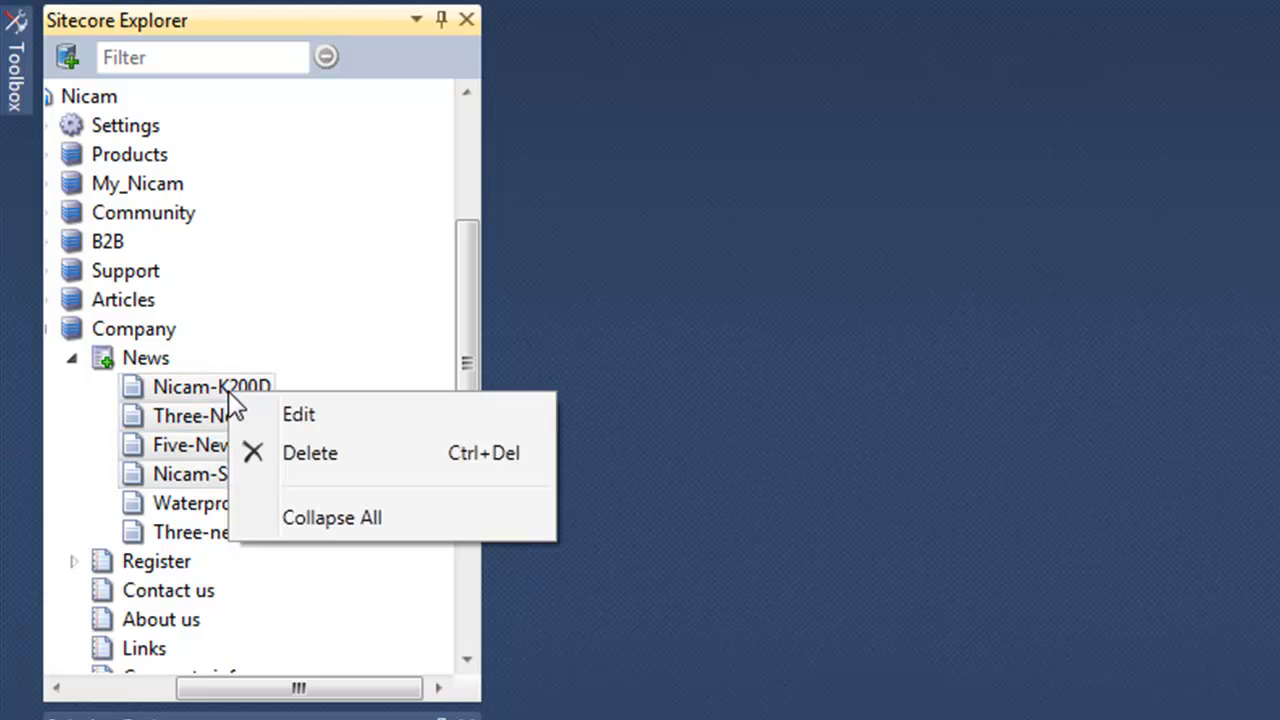
pyautogui.click(292, 412)
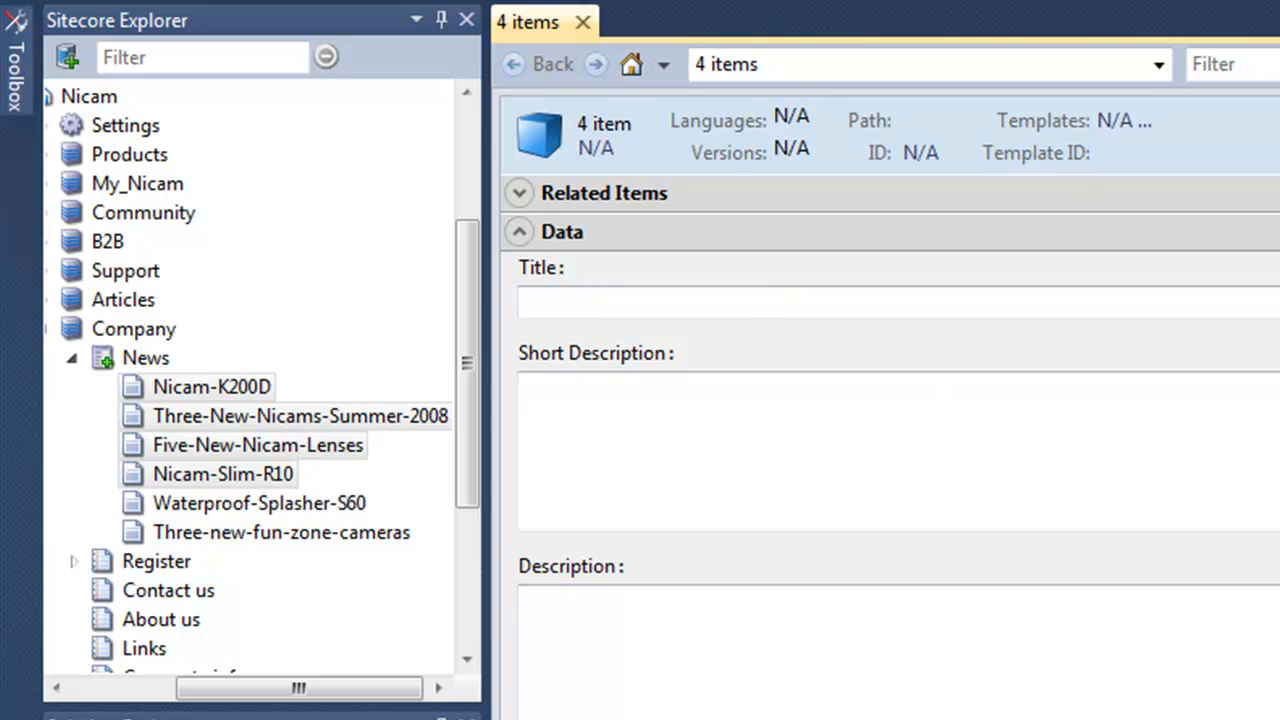
pyautogui.scroll(-5, 890, 440)
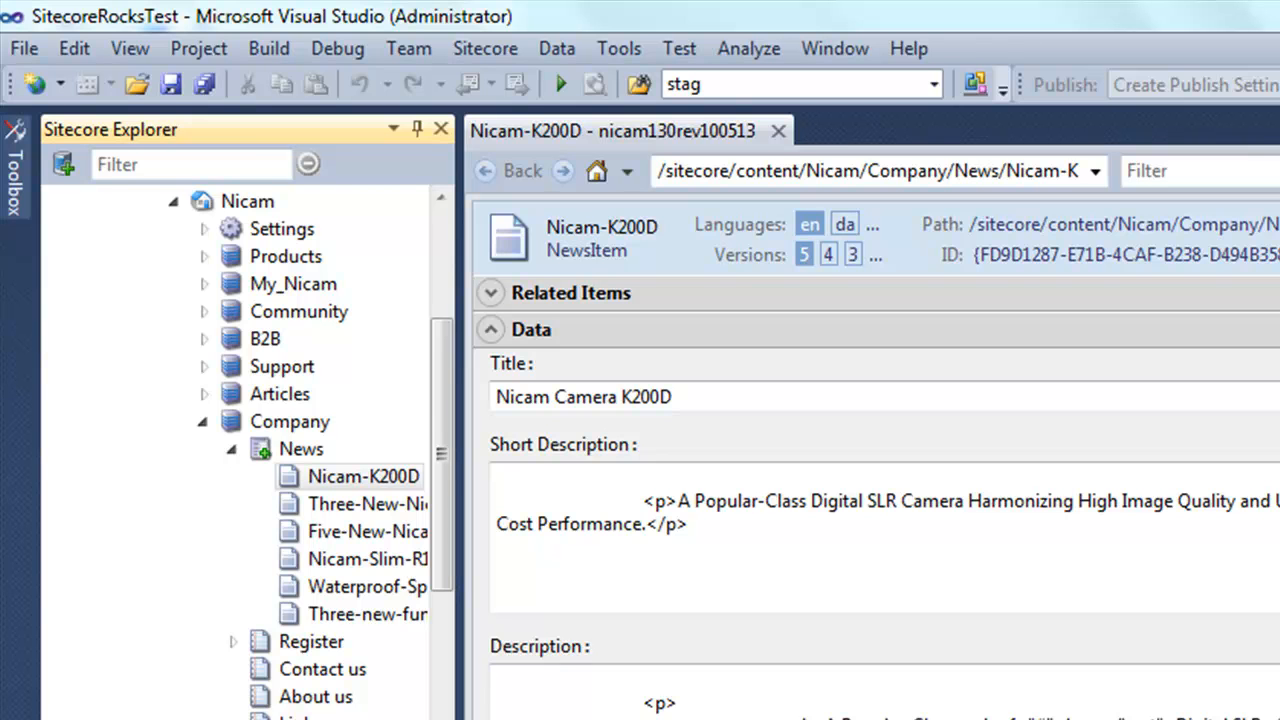
# Open the Sitecore Log Viewer and exclude entries containing 'Job ended'.
pyautogui.click(486, 49)
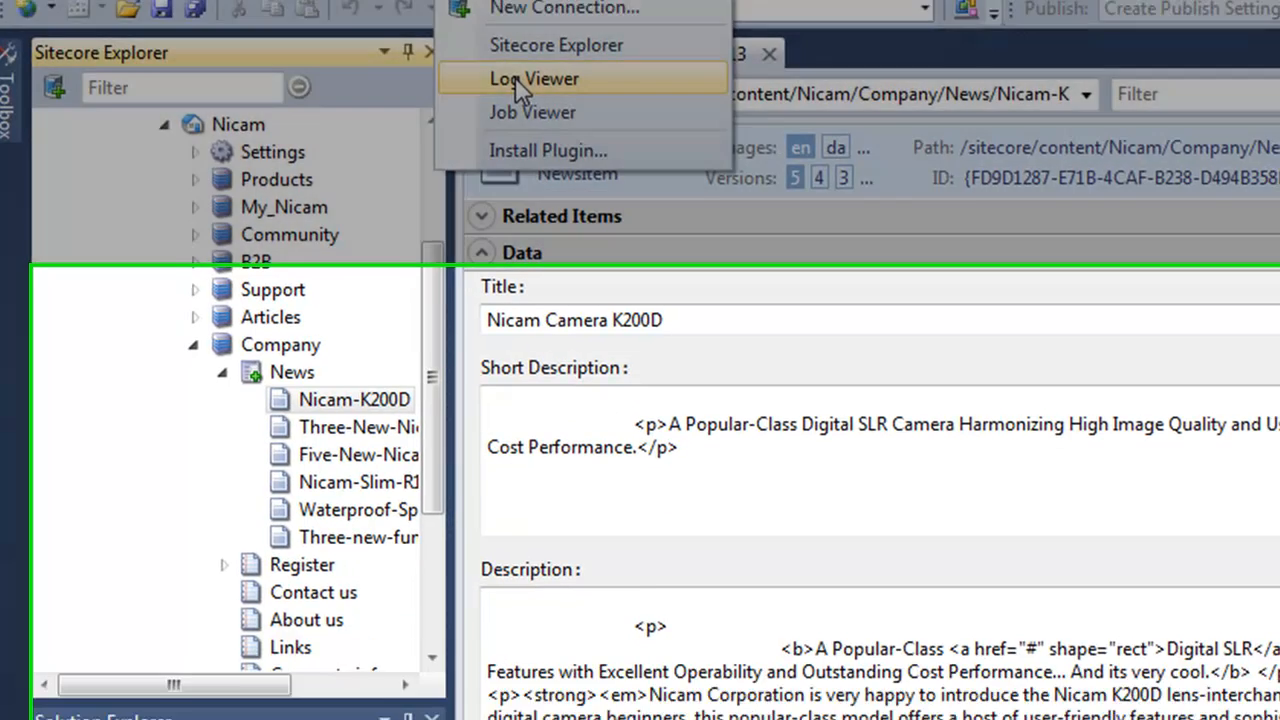
pyautogui.click(524, 154)
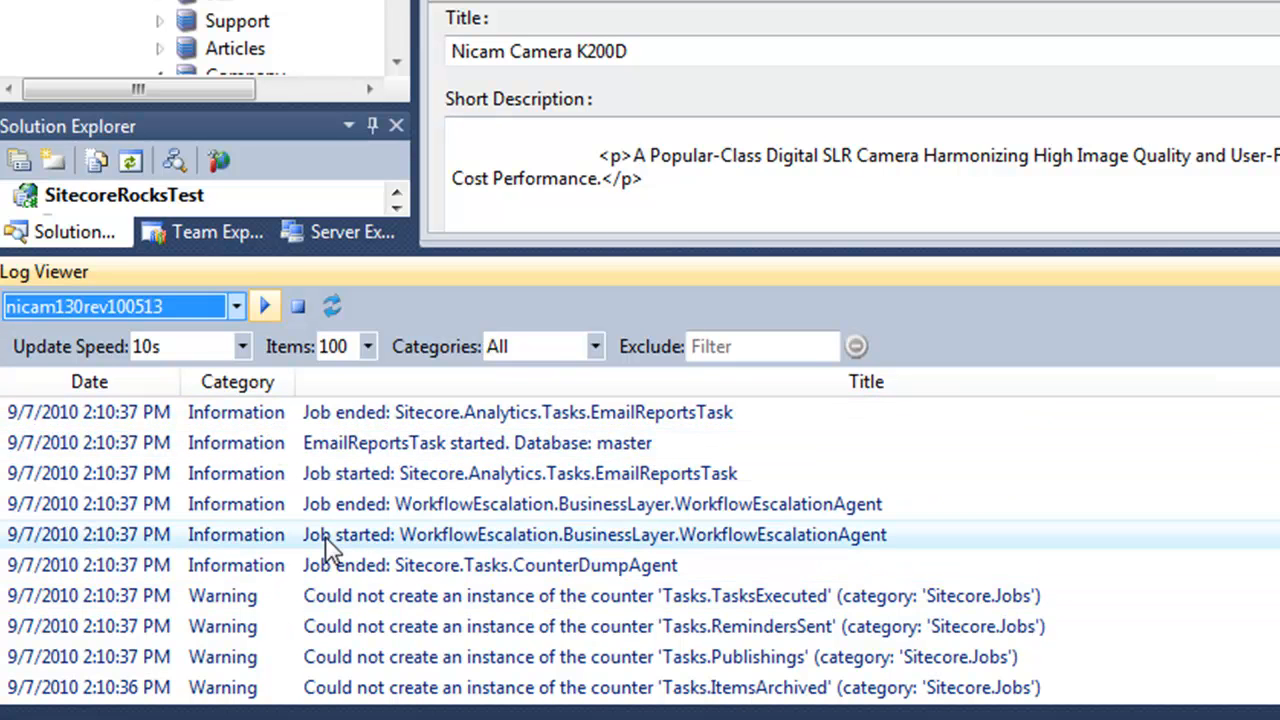
pyautogui.click(750, 346)
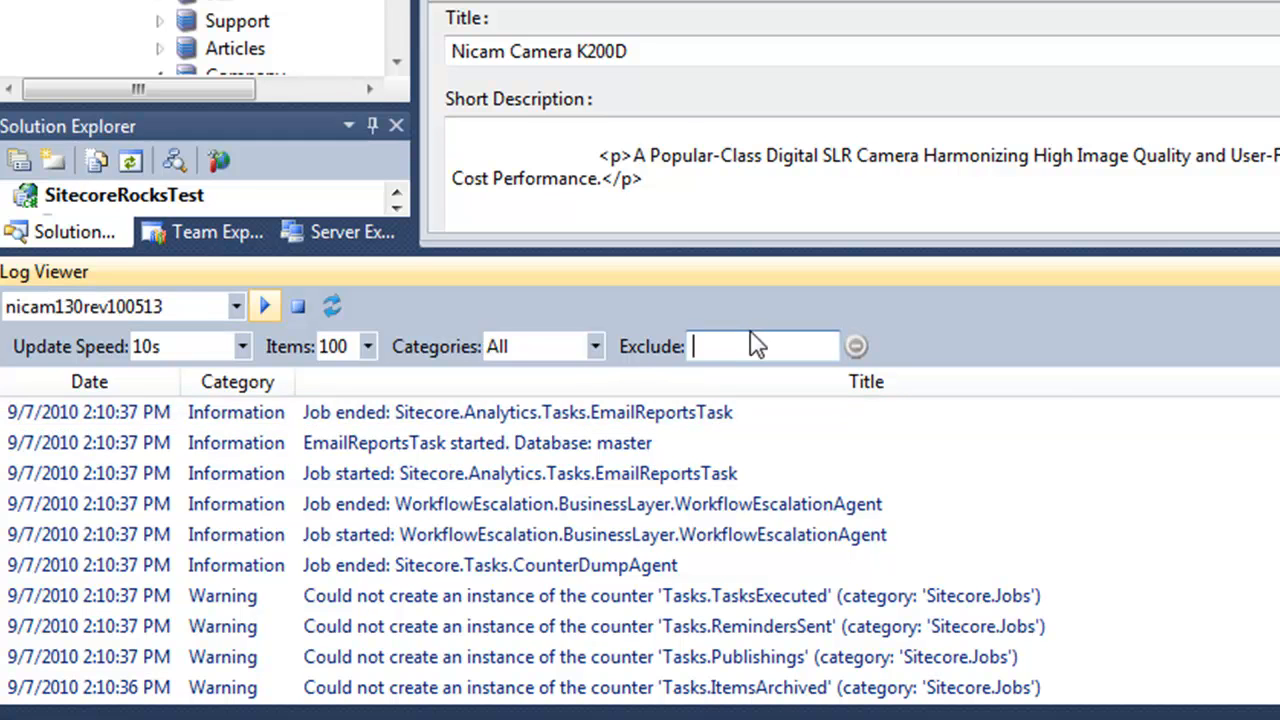
pyautogui.write('Job en')
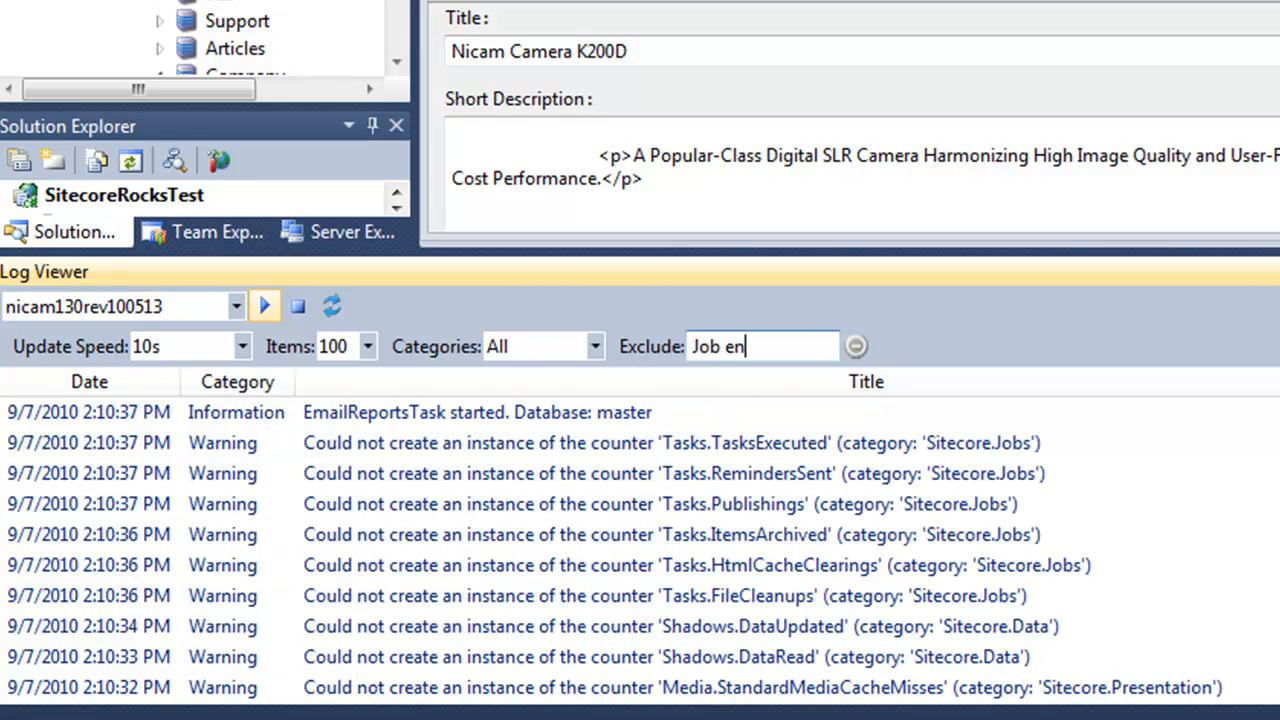
pyautogui.write('ded')
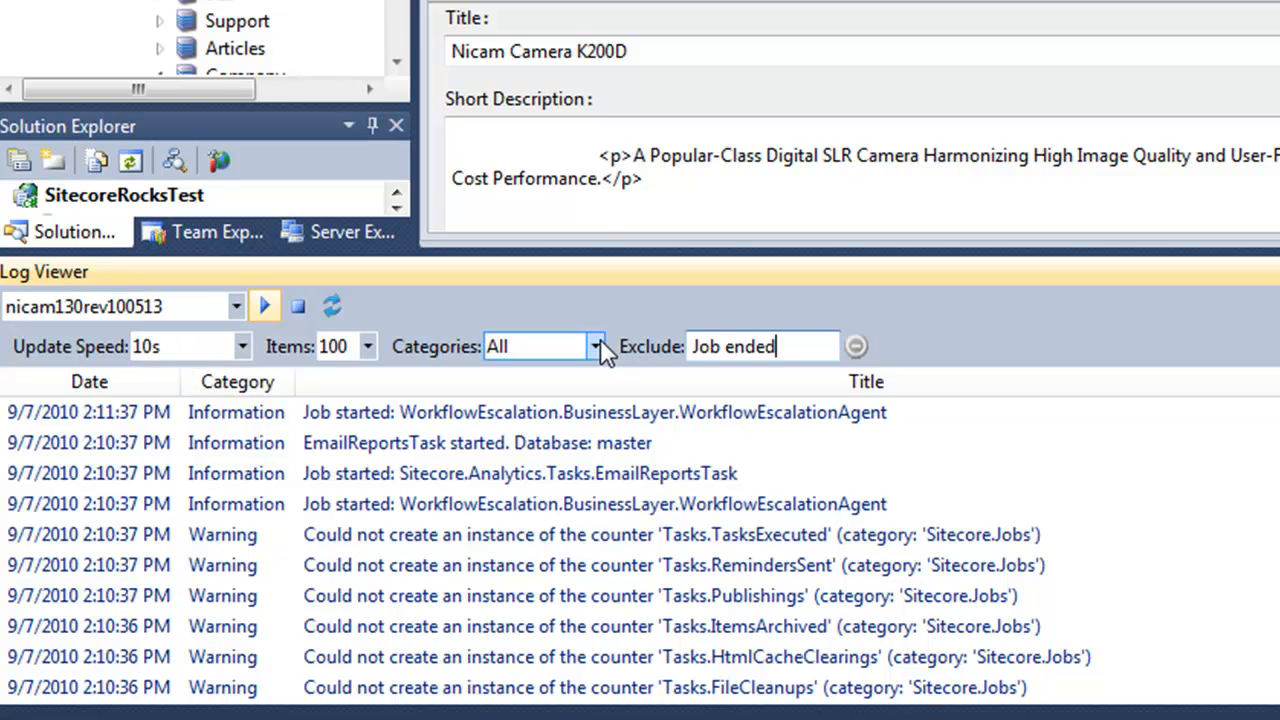
# Limit the log to Errors and Warnings and clear the exclusion text.
pyautogui.click(596, 348)
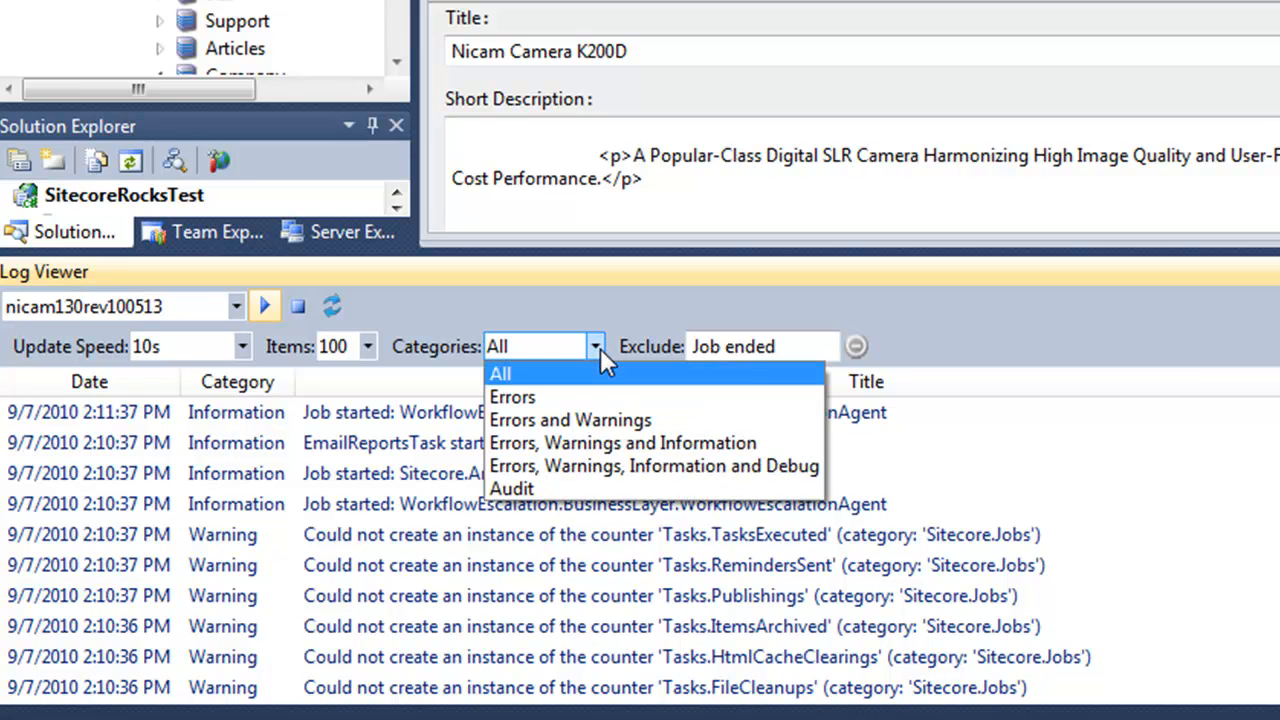
pyautogui.click(597, 420)
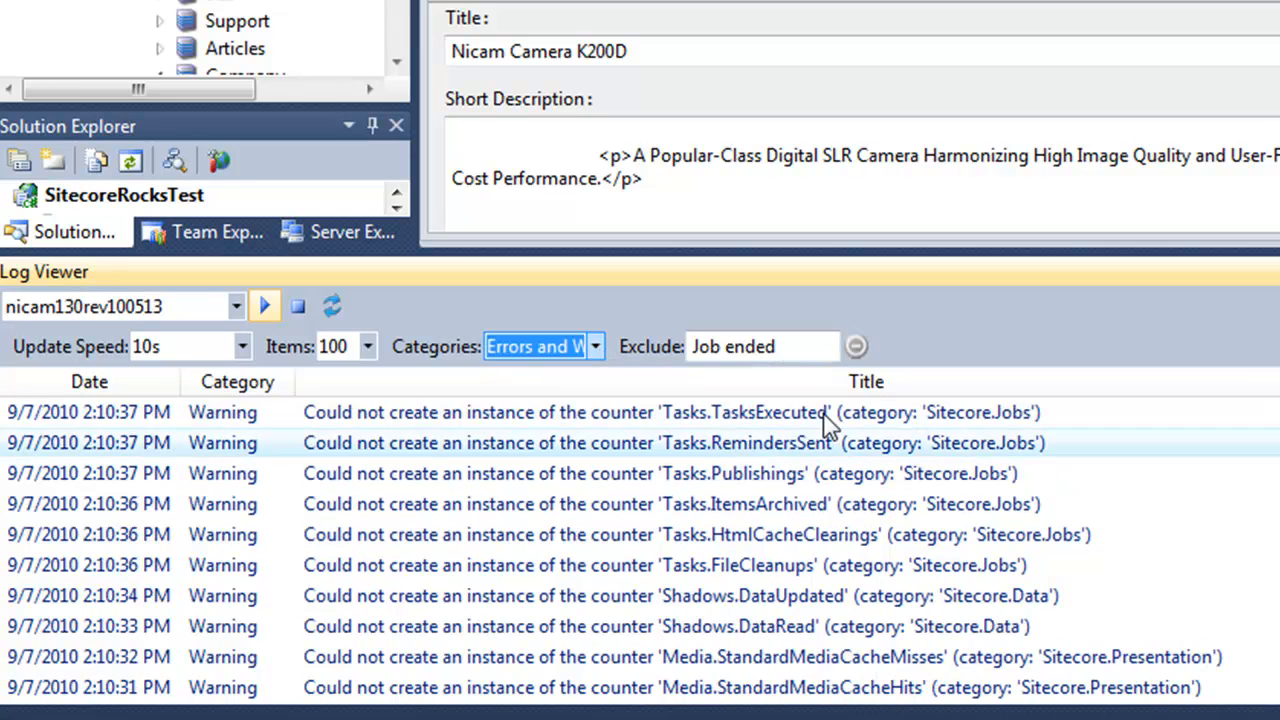
pyautogui.click(858, 347)
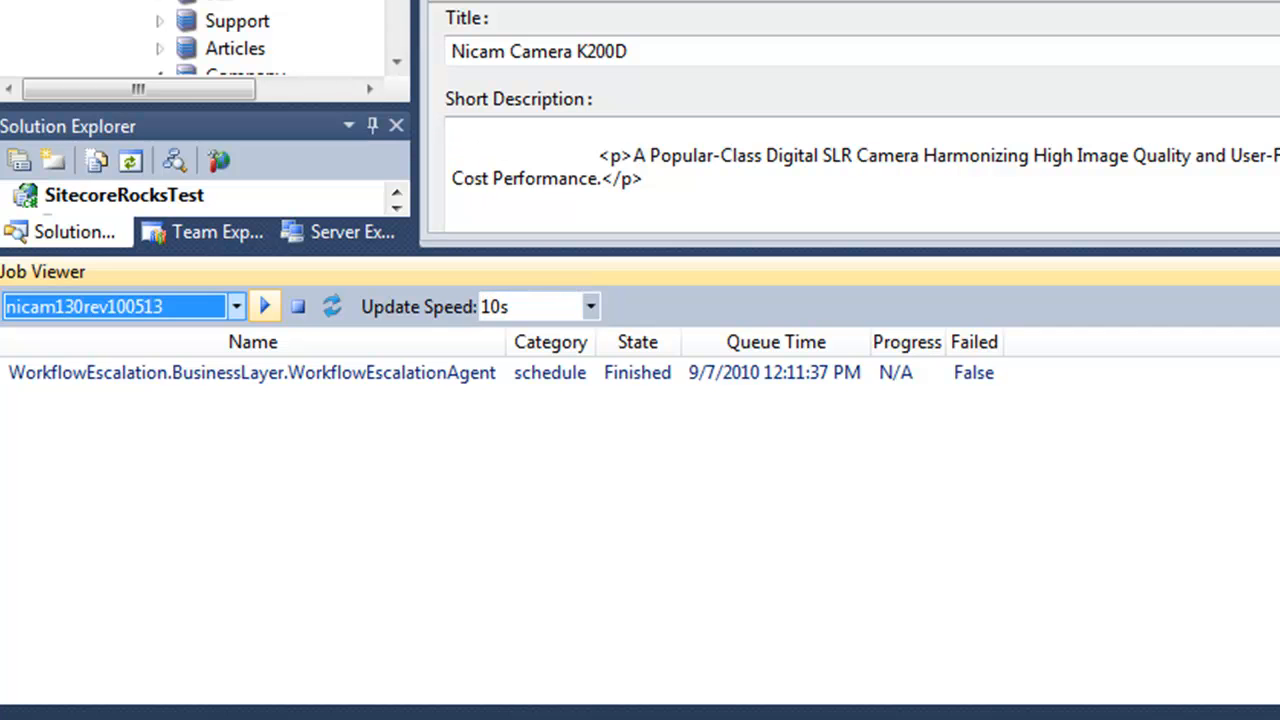
# Run a Publish Incremental on the Nicam content item and dismiss the publishing notice.
pyautogui.click(397, 4)
pyautogui.scroll(5, 200, 20)
pyautogui.rightClick(136, 2)
pyautogui.click(450, 80)
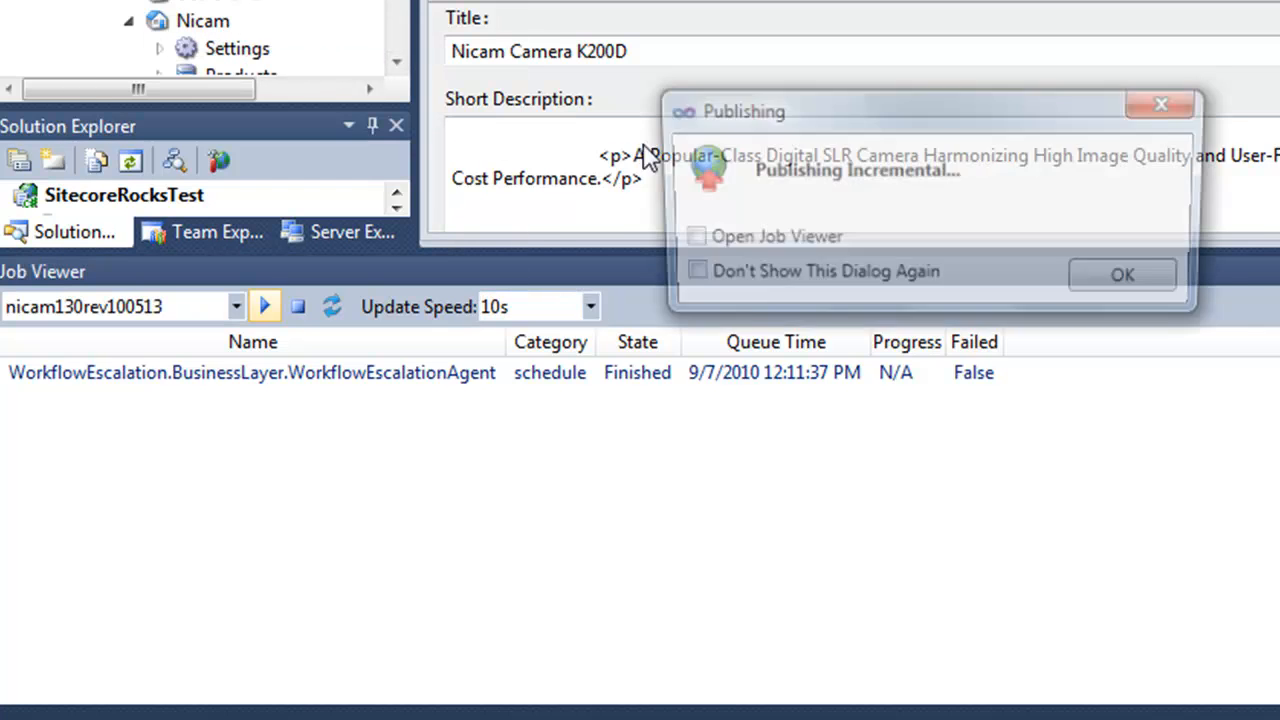
pyautogui.click(1149, 285)
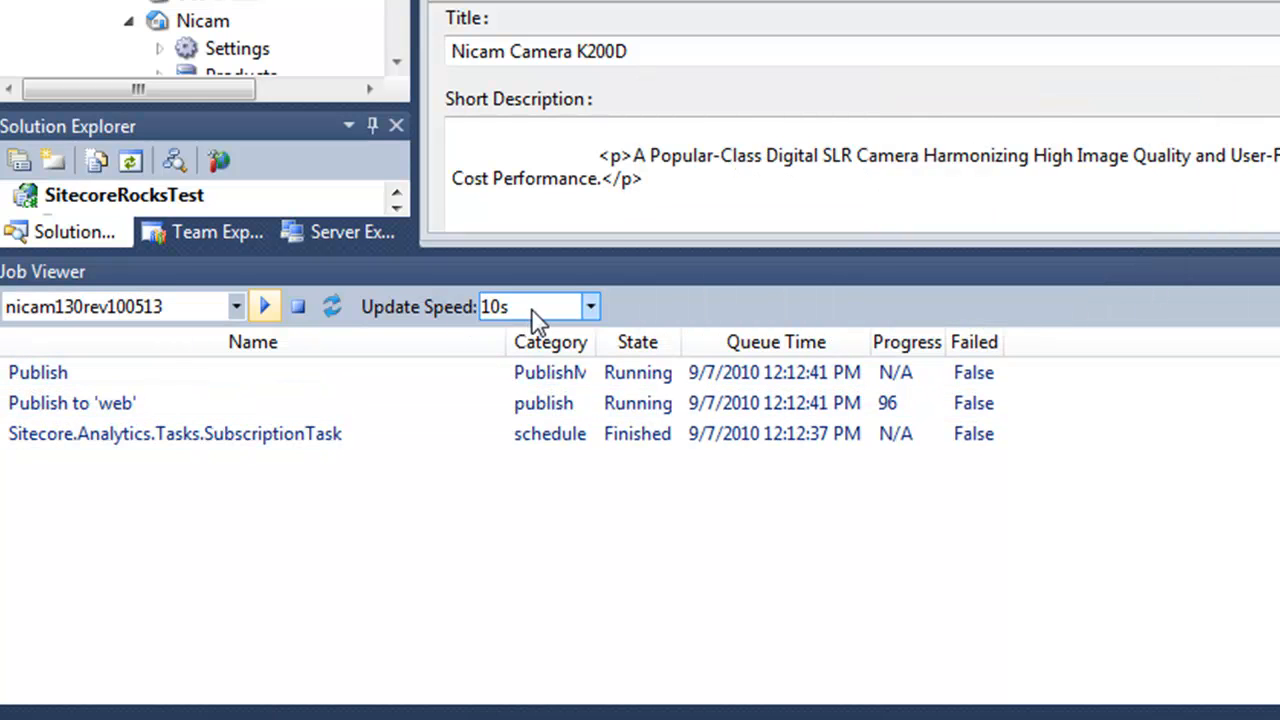
# Keep the Job Viewer update speed at 10s and widen the Category column.
pyautogui.click(576, 310)
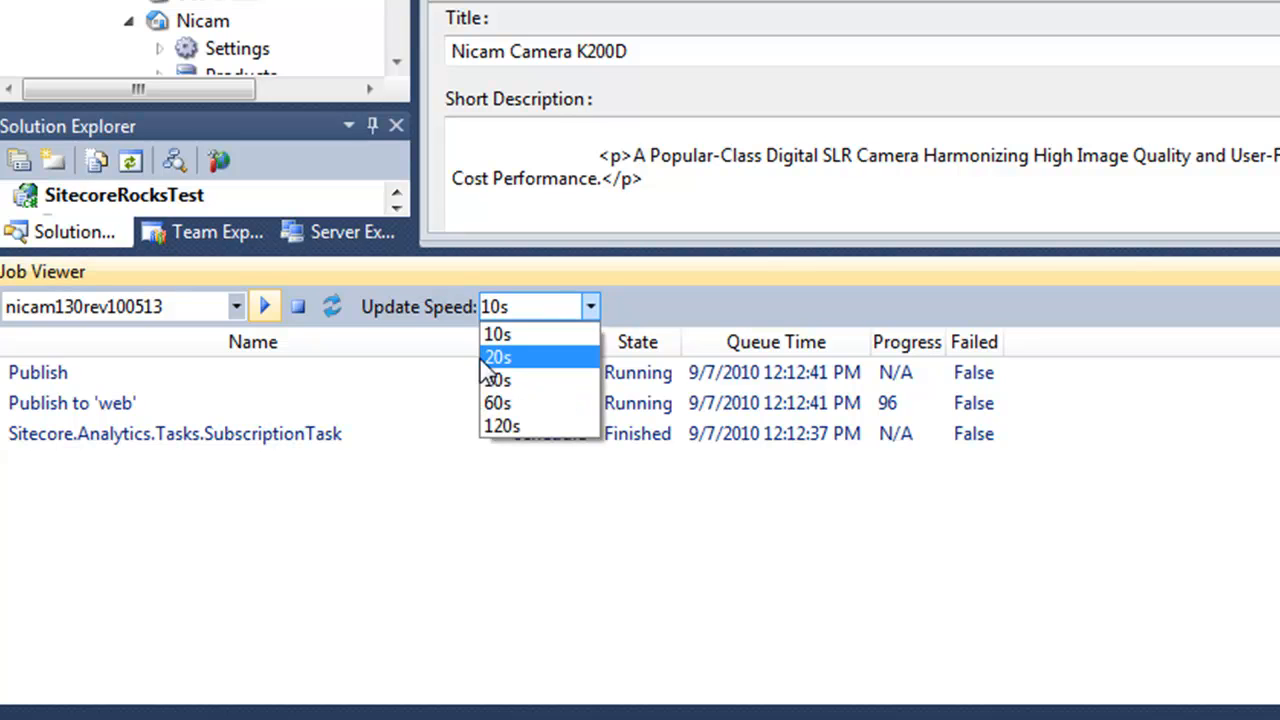
pyautogui.click(517, 334)
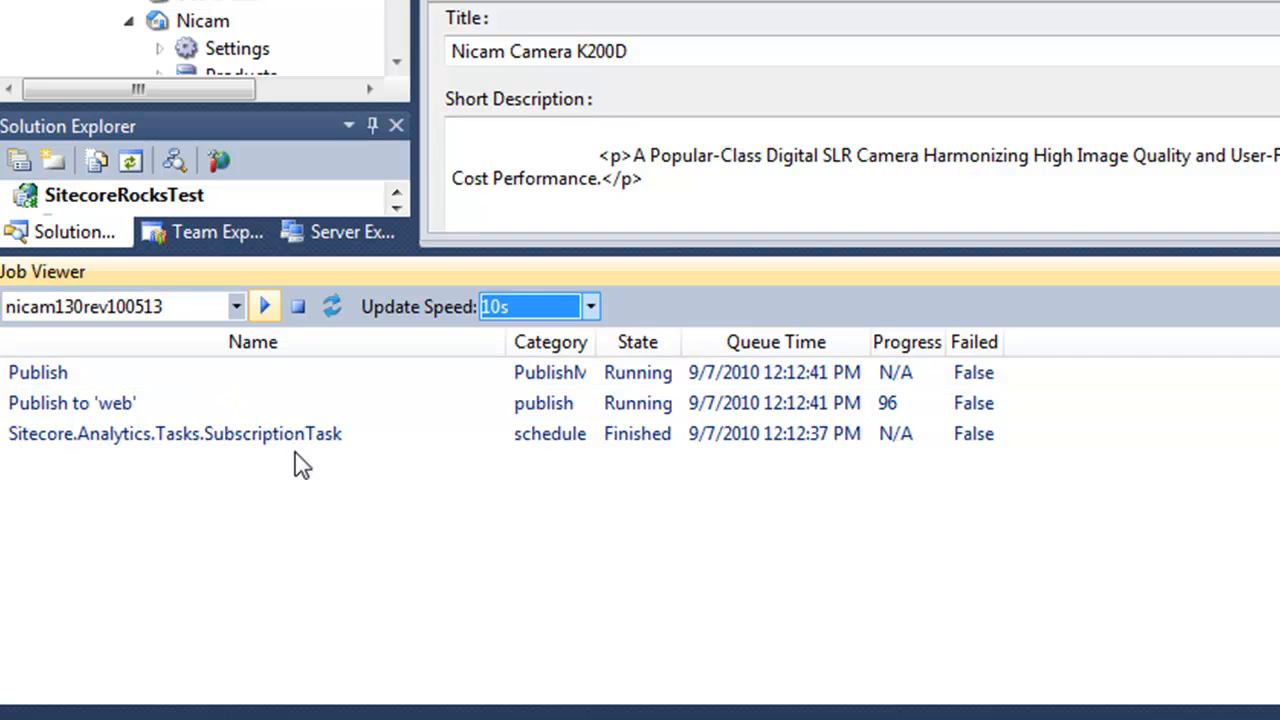
pyautogui.moveTo(597, 342); pyautogui.dragTo(824, 392)
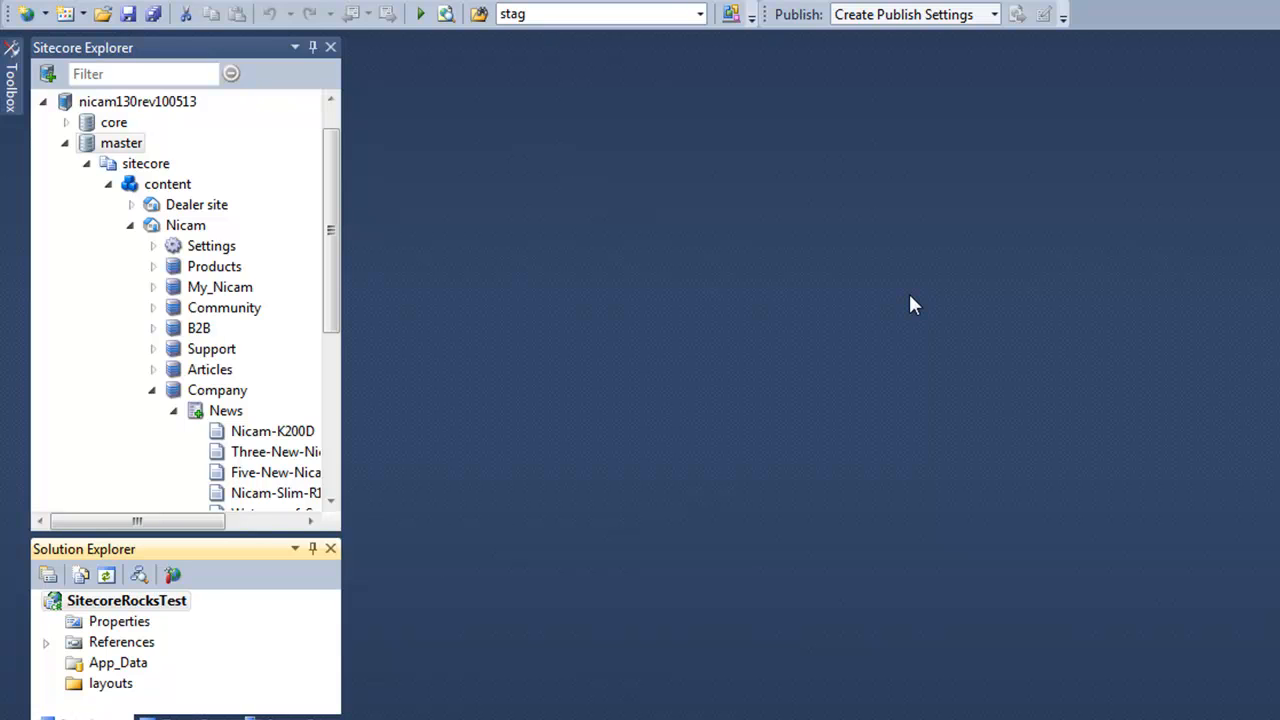
# Drag the splitter between Sitecore Explorer and Solution Explorer upward to enlarge Solution Explorer.
pyautogui.moveTo(218, 535); pyautogui.dragTo(220, 430)
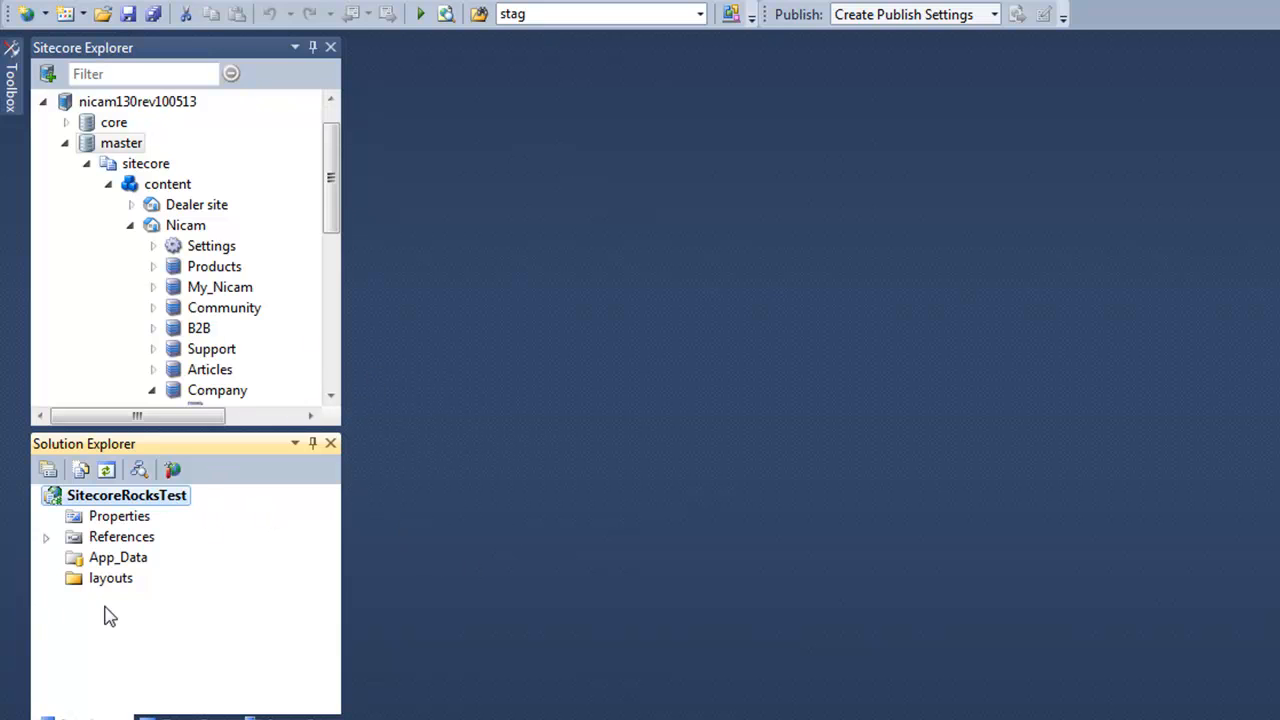
pyautogui.rightClick(170, 503)
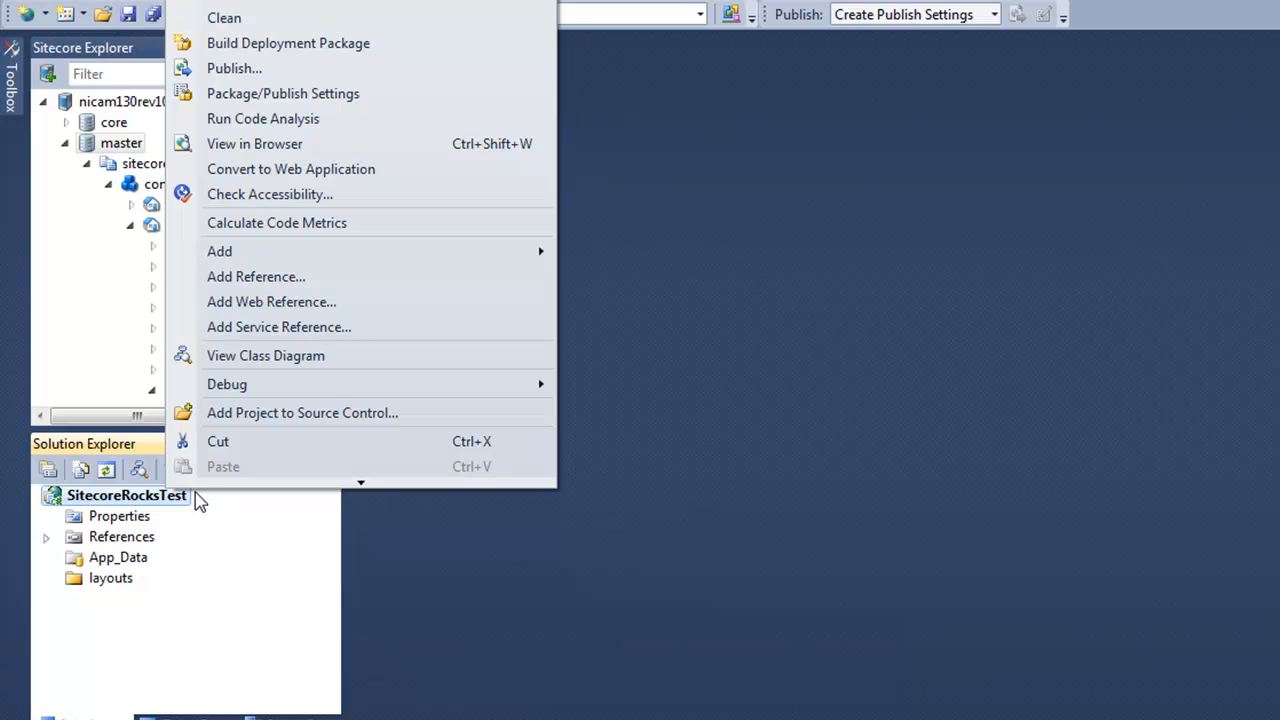
pyautogui.moveTo(356, 482)
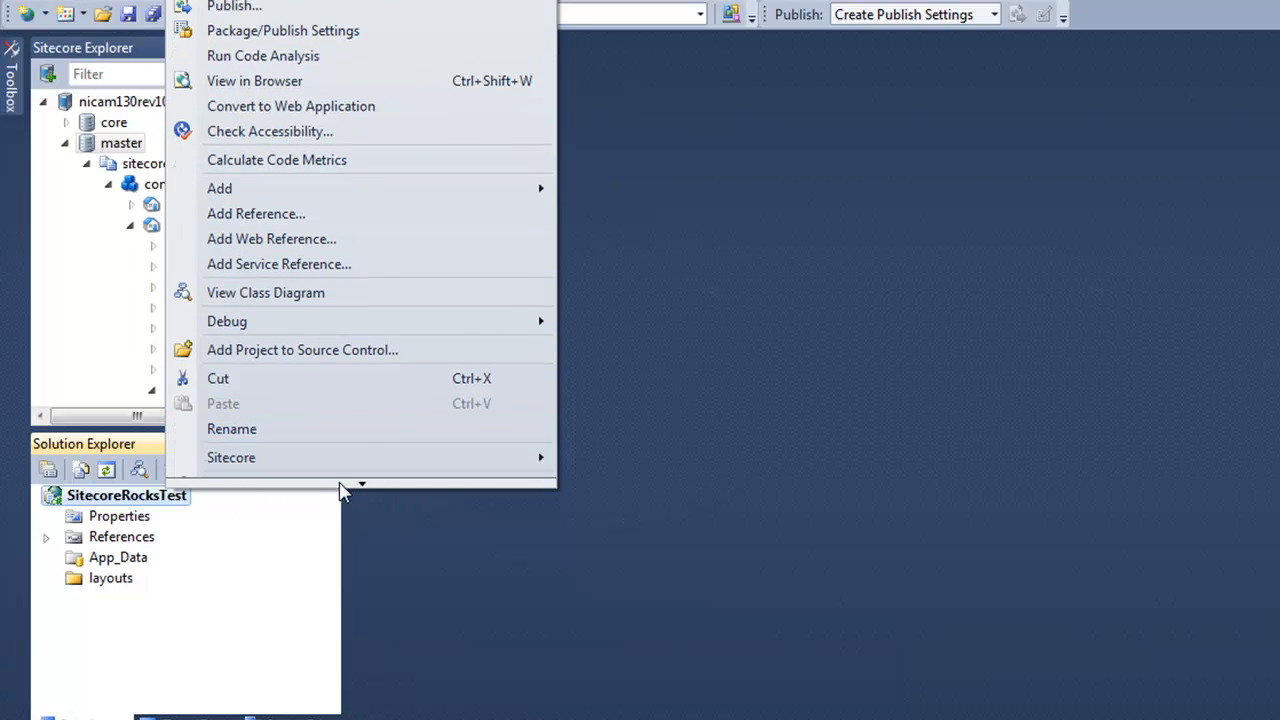
pyautogui.moveTo(331, 424)
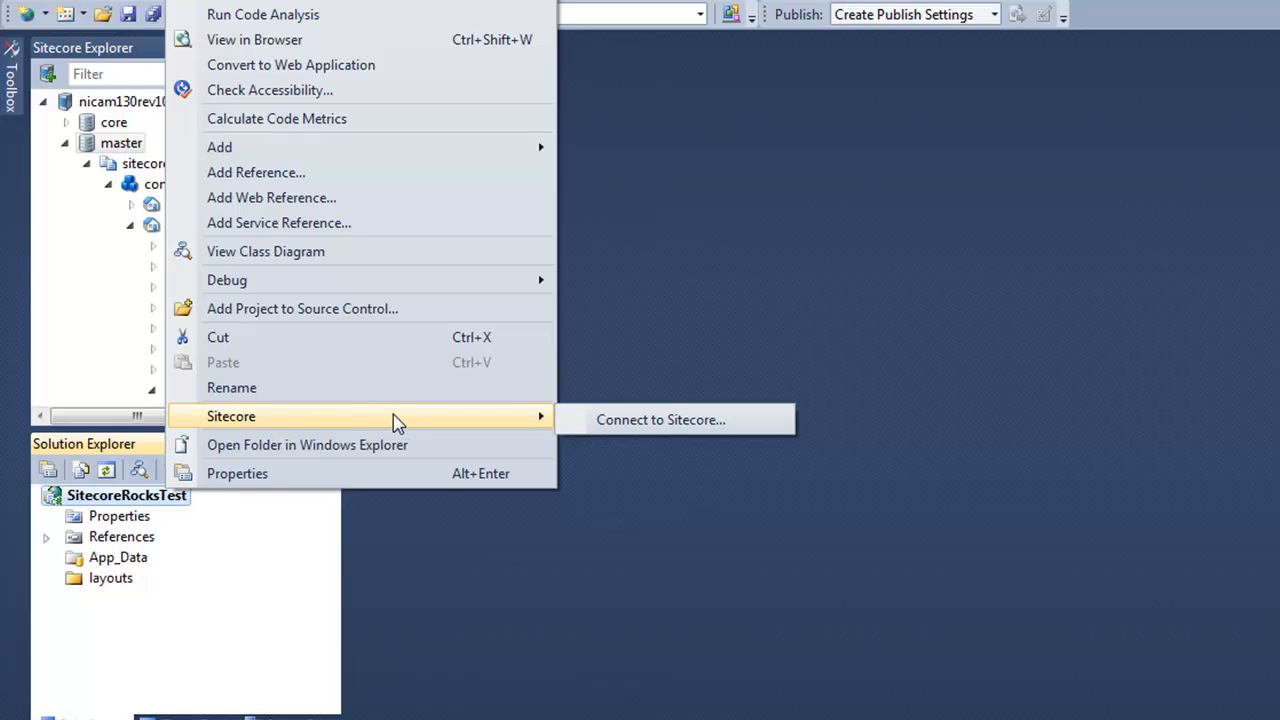
pyautogui.click(663, 420)
pyautogui.write('http://nicam130rev100513')
pyautogui.click(690, 320)
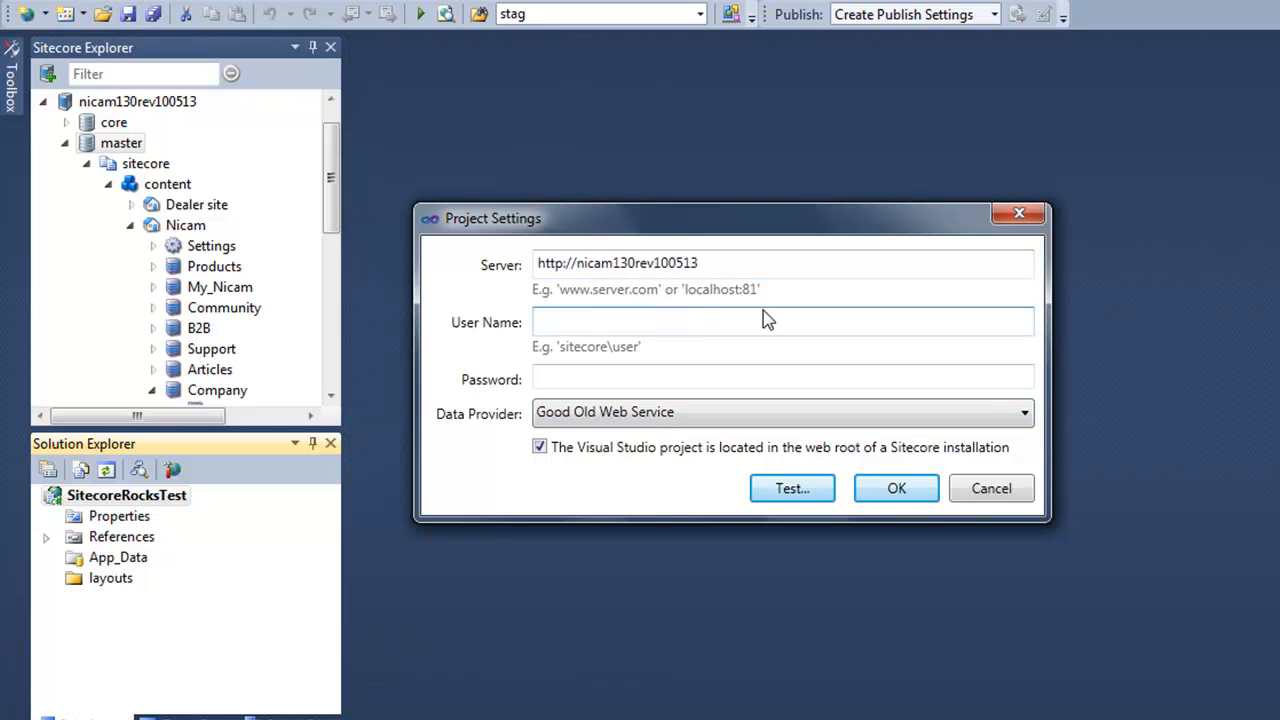
pyautogui.write('sitecore\\Rocks')
pyautogui.press('Tab')
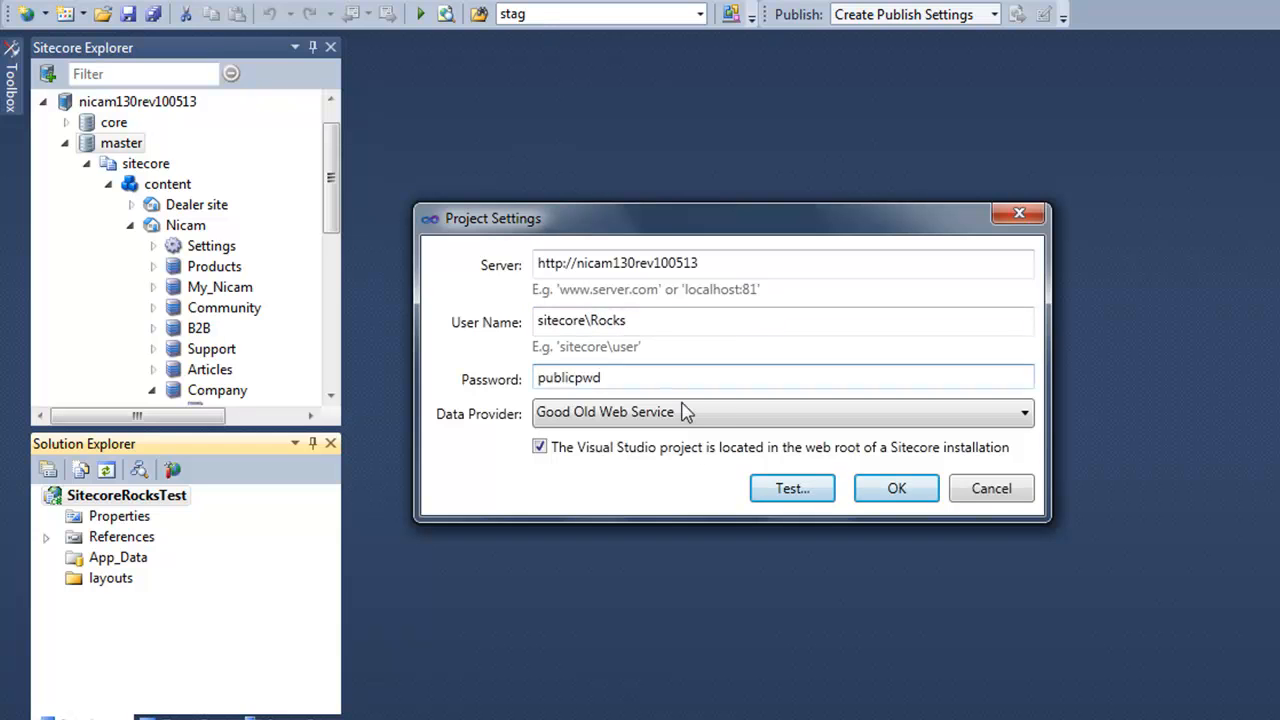
pyautogui.click(703, 421)
pyautogui.click(695, 465)
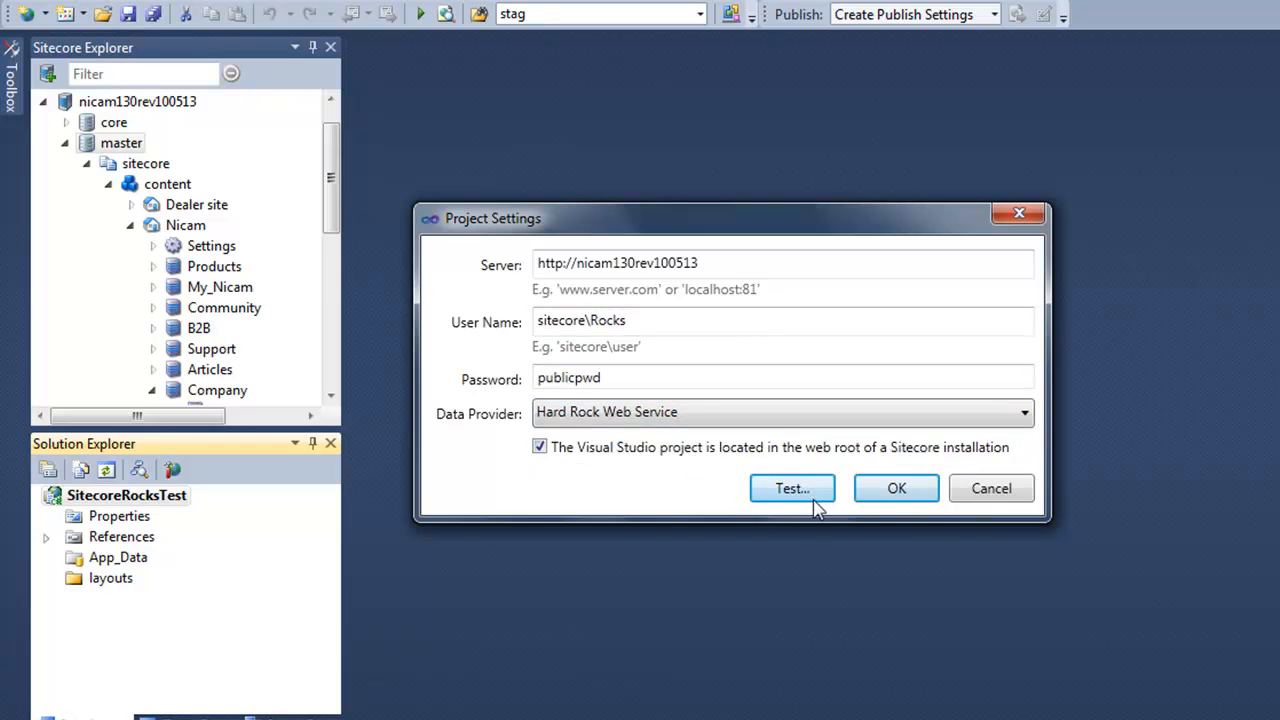
pyautogui.click(918, 496)
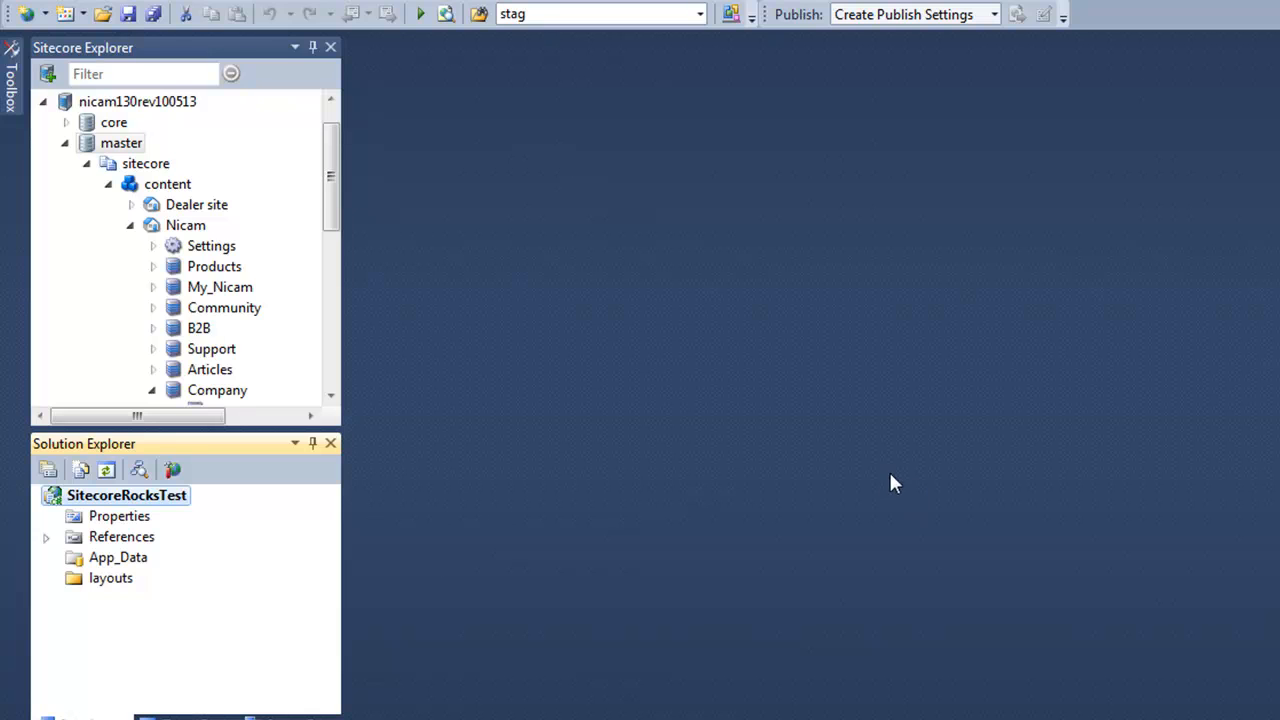
# Add a Web Form named RocksTestform.aspx under the SitecoreRocksTest layouts folder.
pyautogui.rightClick(110, 580)
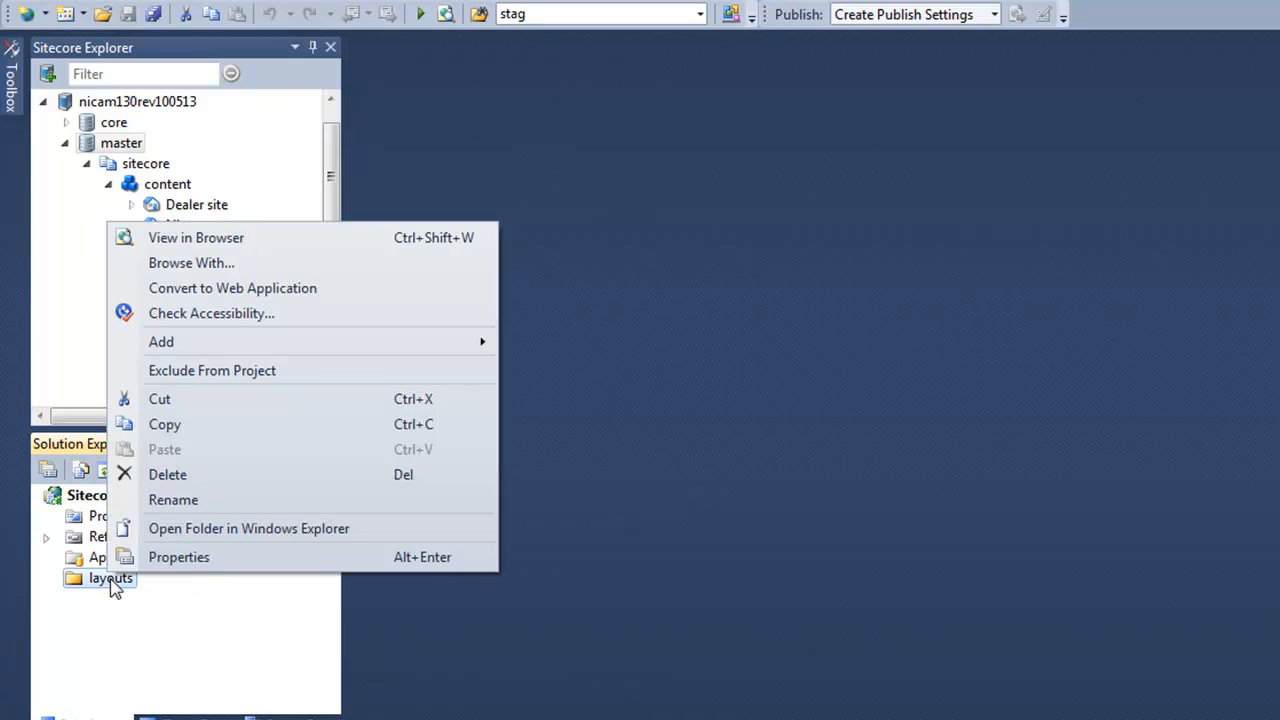
pyautogui.moveTo(371, 348)
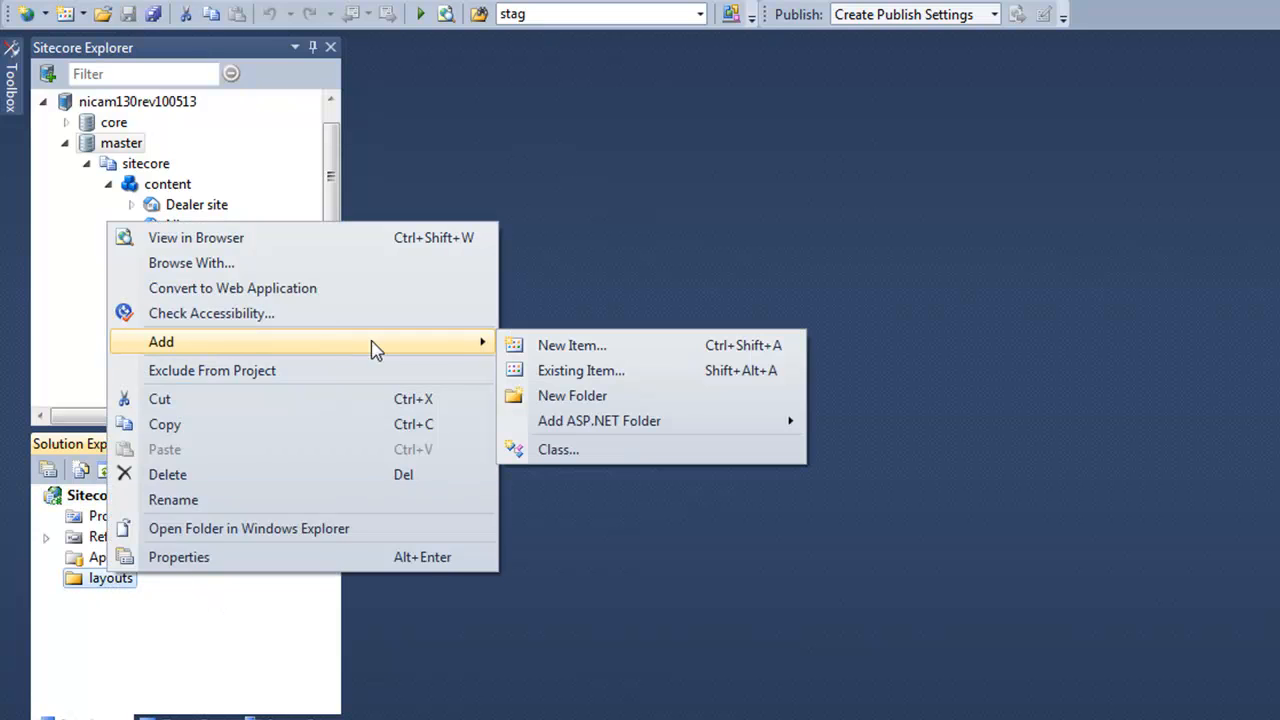
pyautogui.click(632, 348)
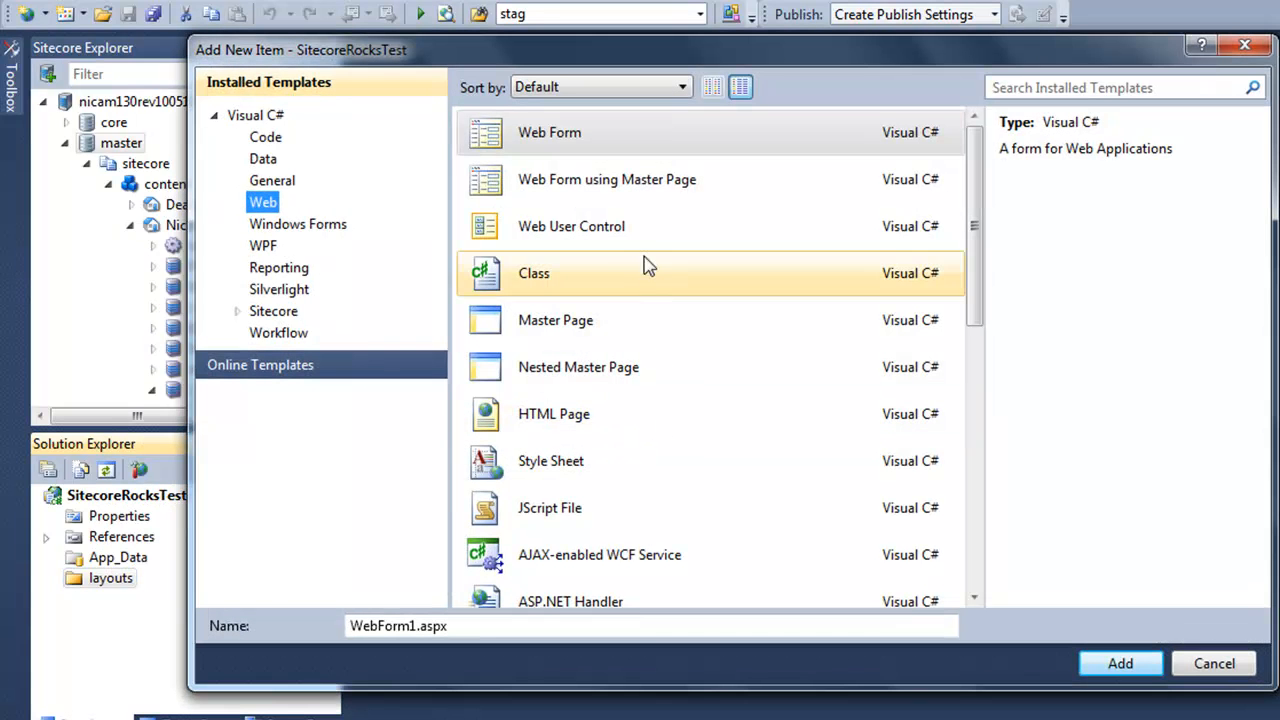
pyautogui.click(620, 138)
pyautogui.click(416, 626)
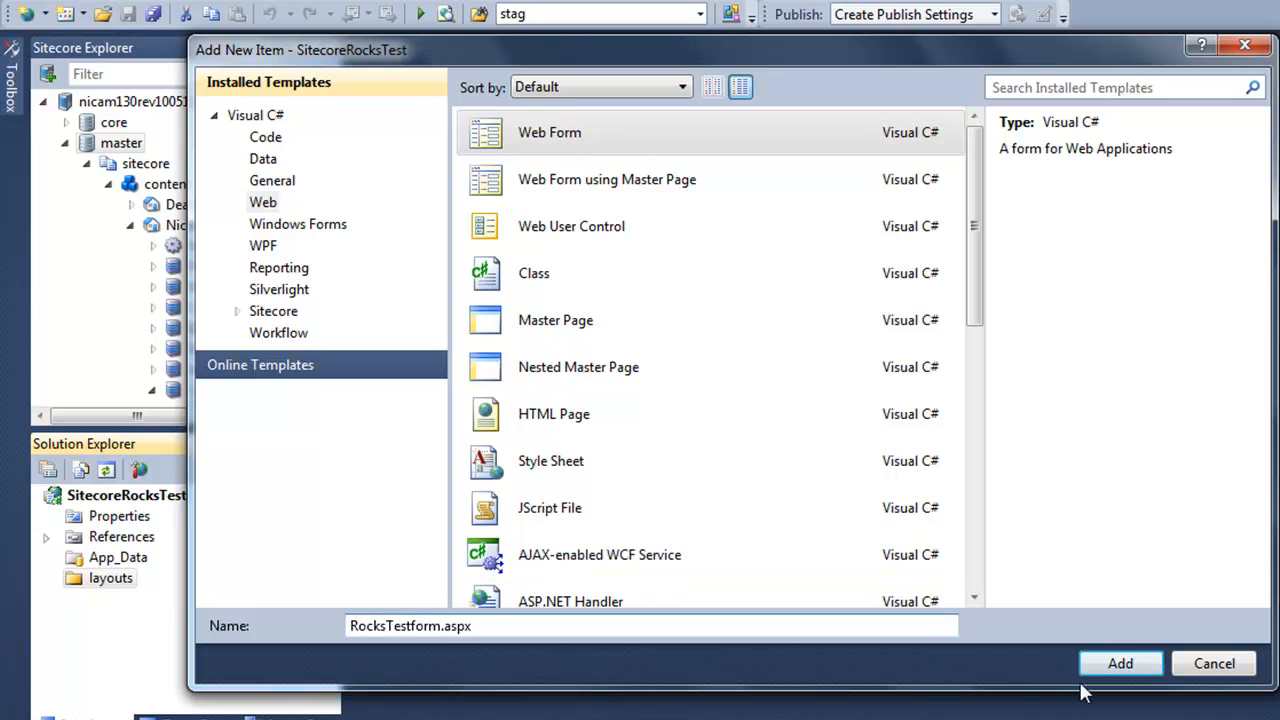
pyautogui.click(1120, 664)
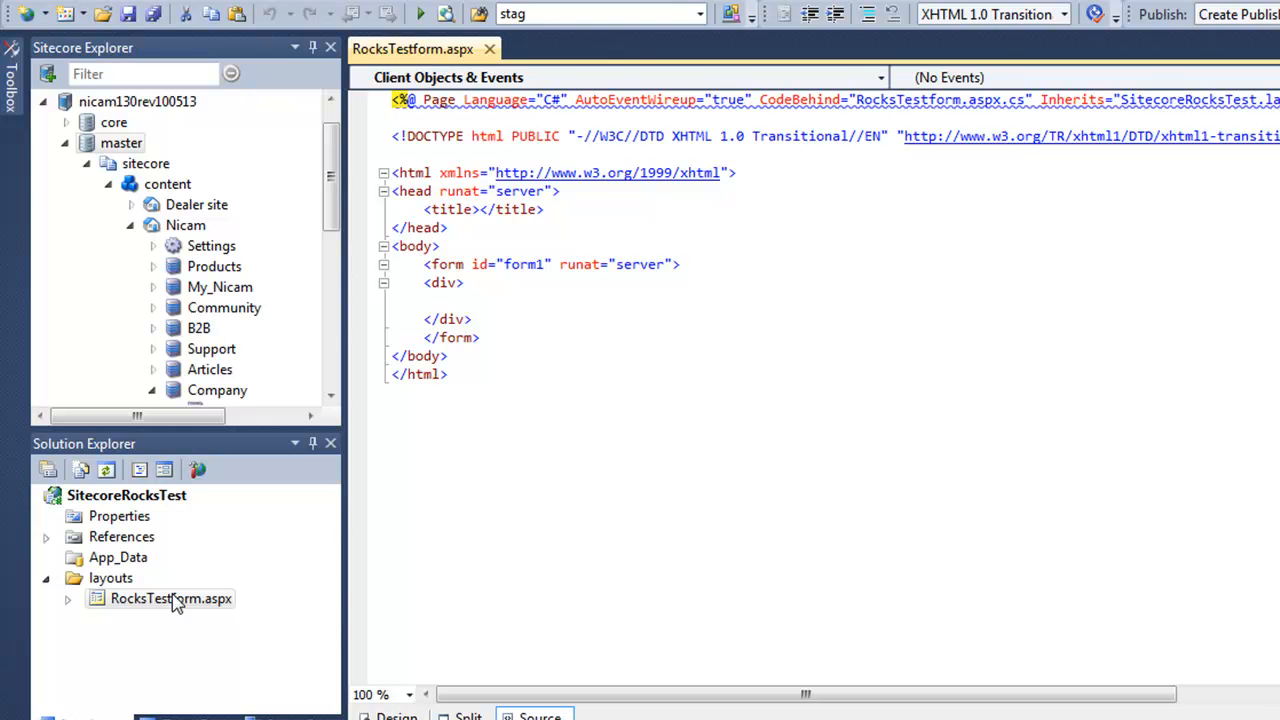
# Create a Layout item in the master database from RocksTestform.aspx using Create Sitecore Items from Files.
pyautogui.rightClick(175, 603)
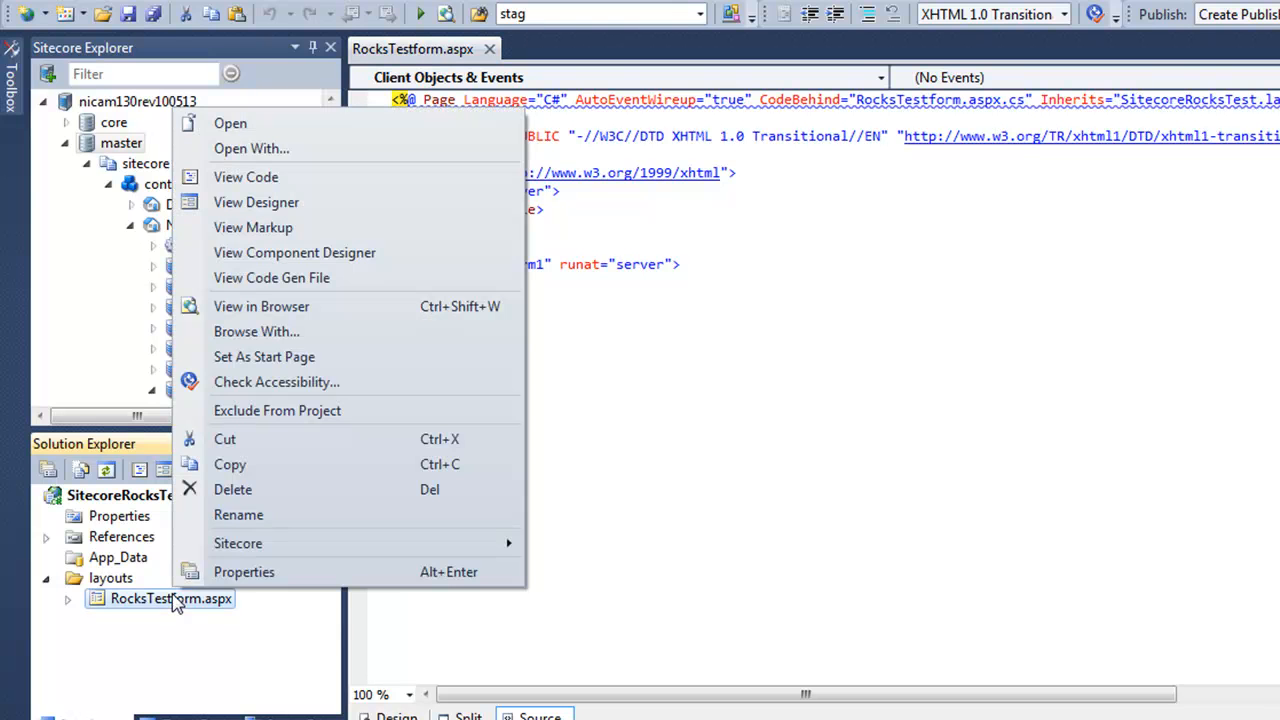
pyautogui.moveTo(339, 543)
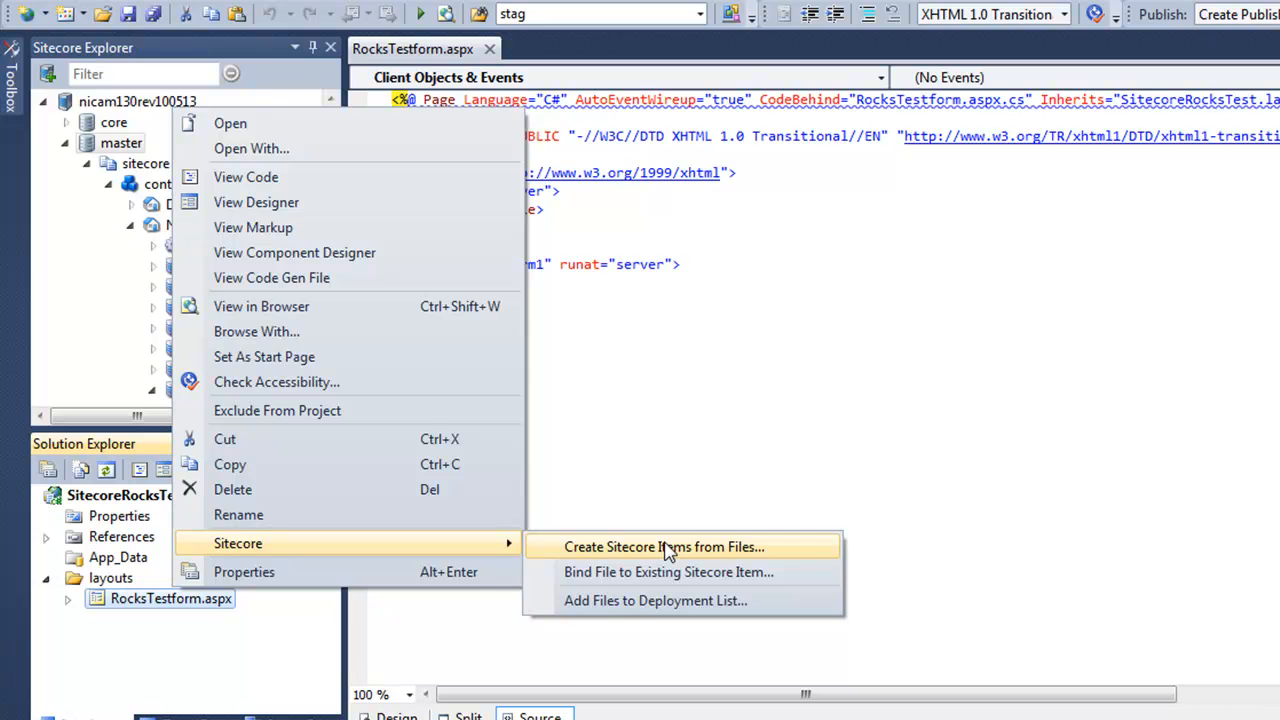
pyautogui.click(664, 547)
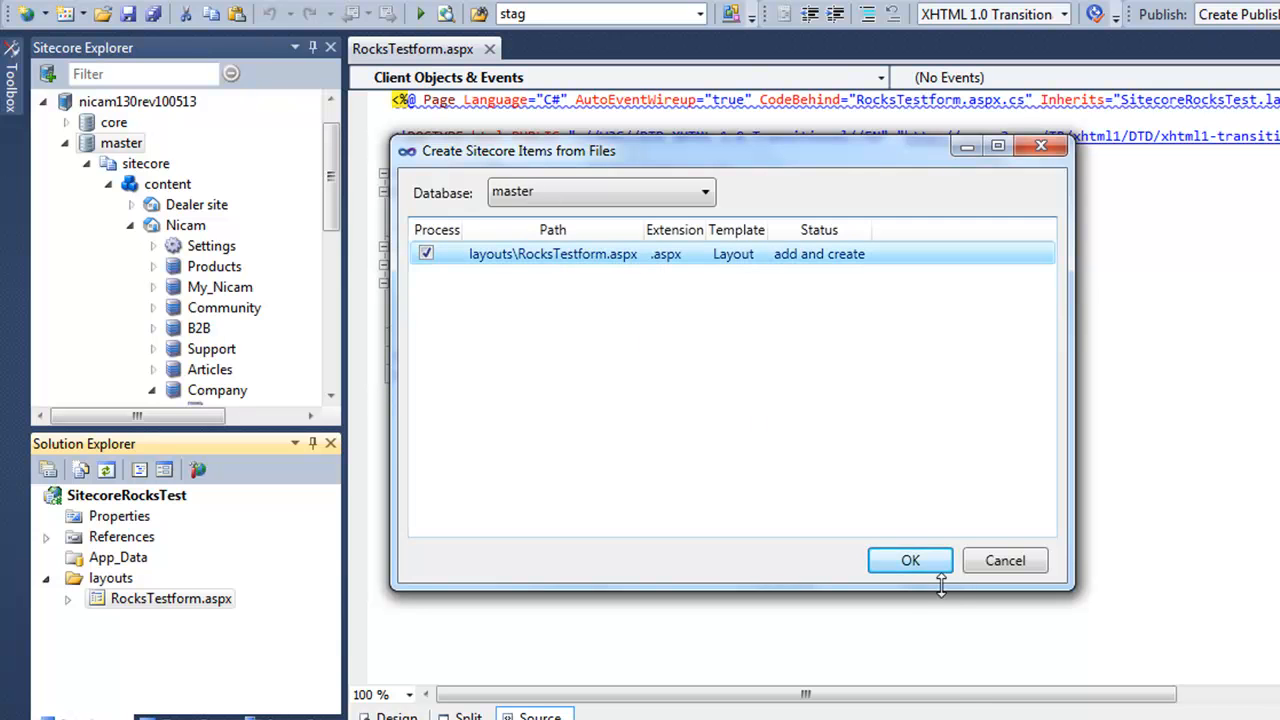
pyautogui.click(910, 560)
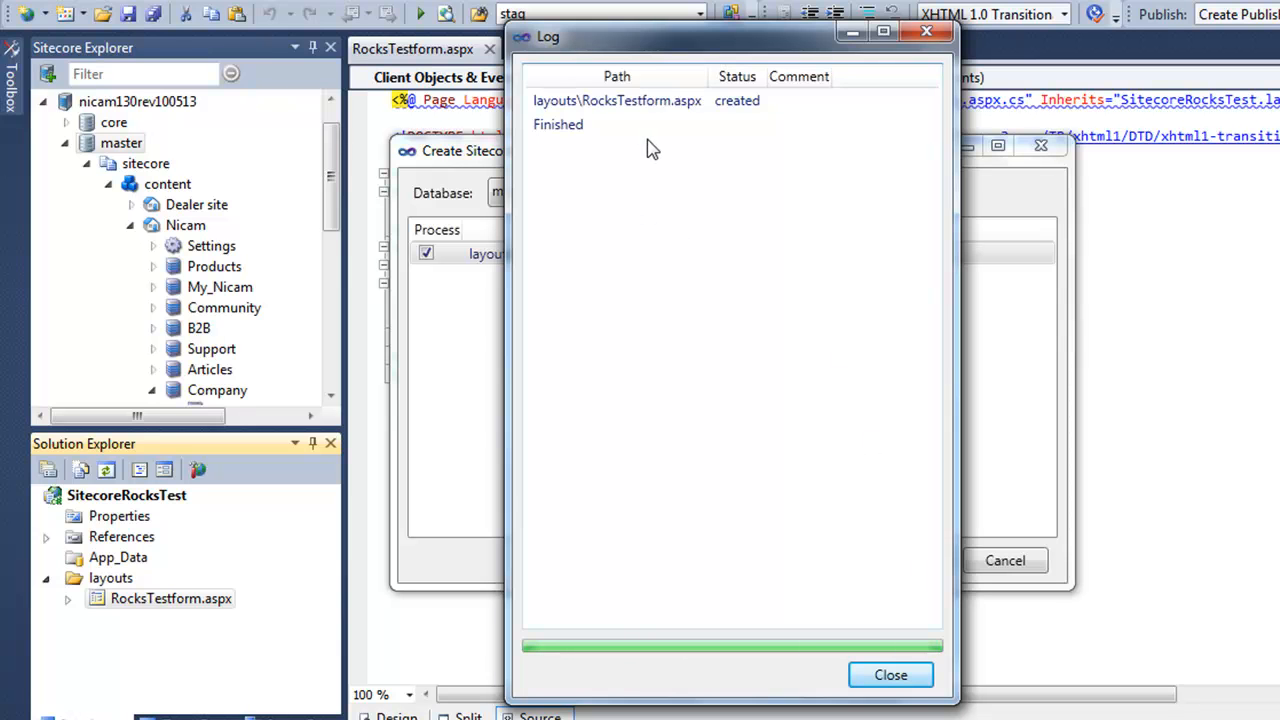
pyautogui.click(895, 680)
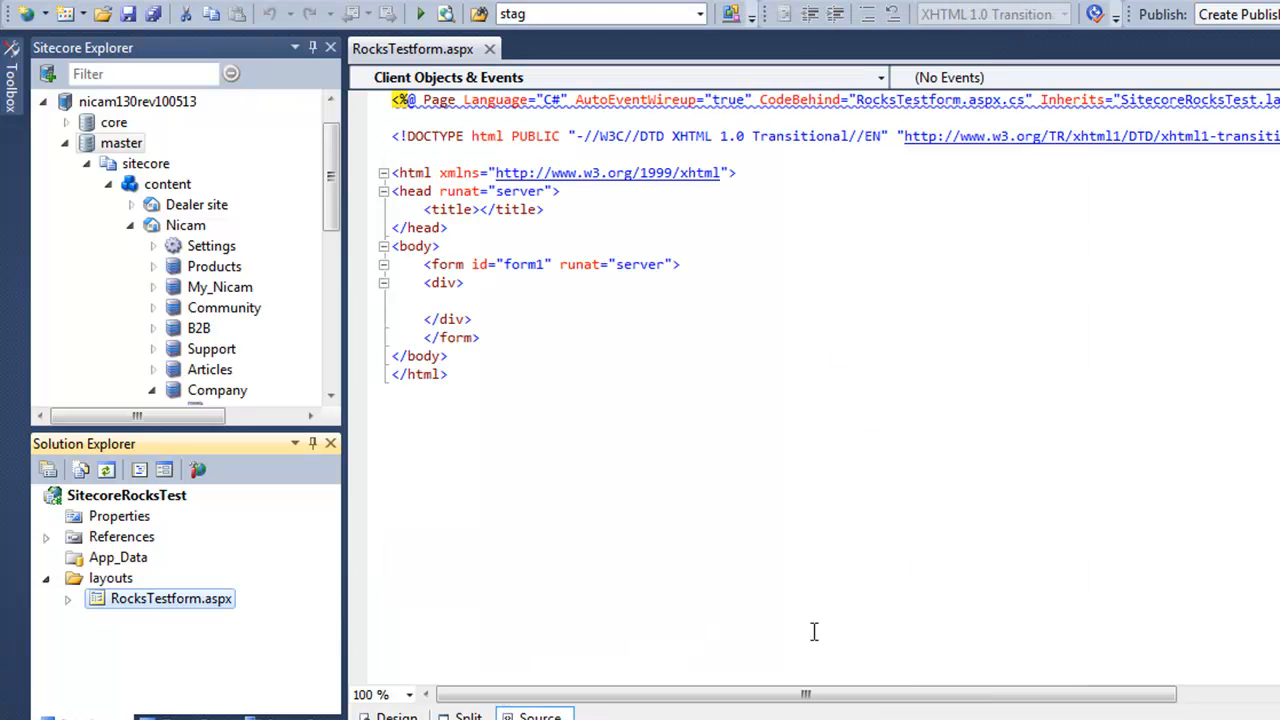
pyautogui.scroll(-10, 186, 300)
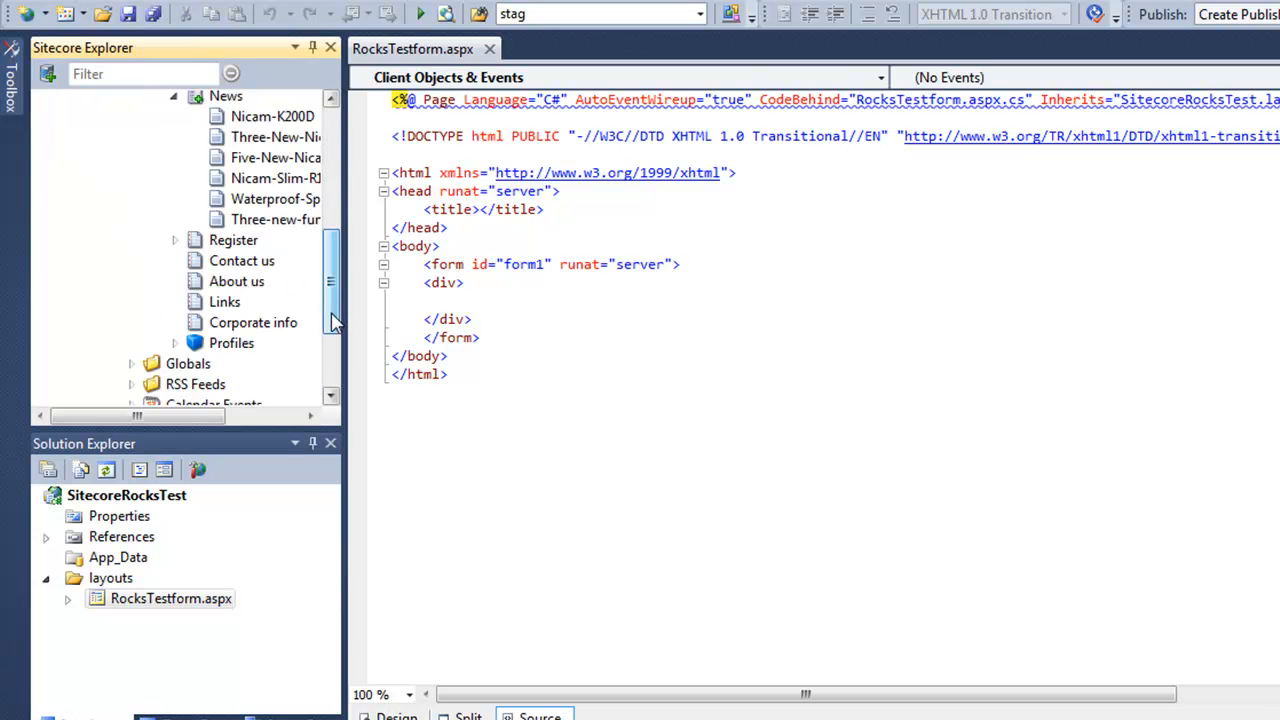
# Collapse Nicam, browse to layout > Layouts > layouts in Sitecore Explorer, and edit the RocksTestform item.
pyautogui.scroll(10, 110, 276)
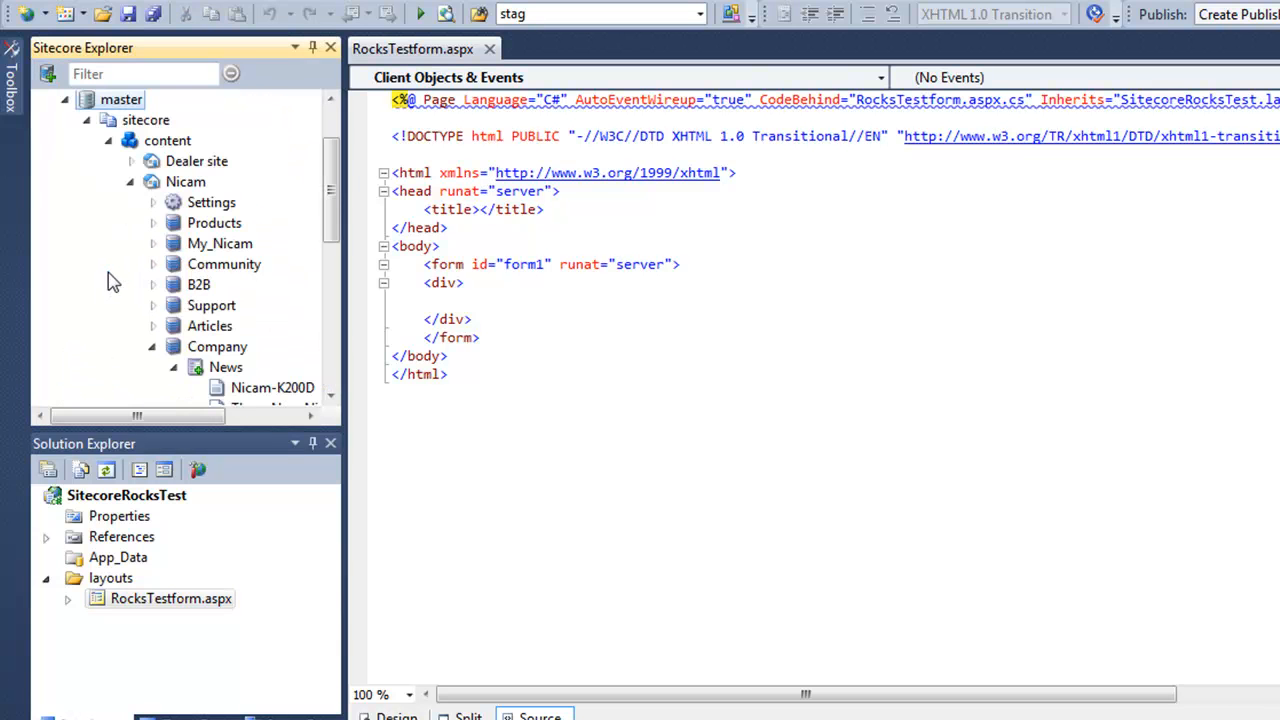
pyautogui.click(130, 181)
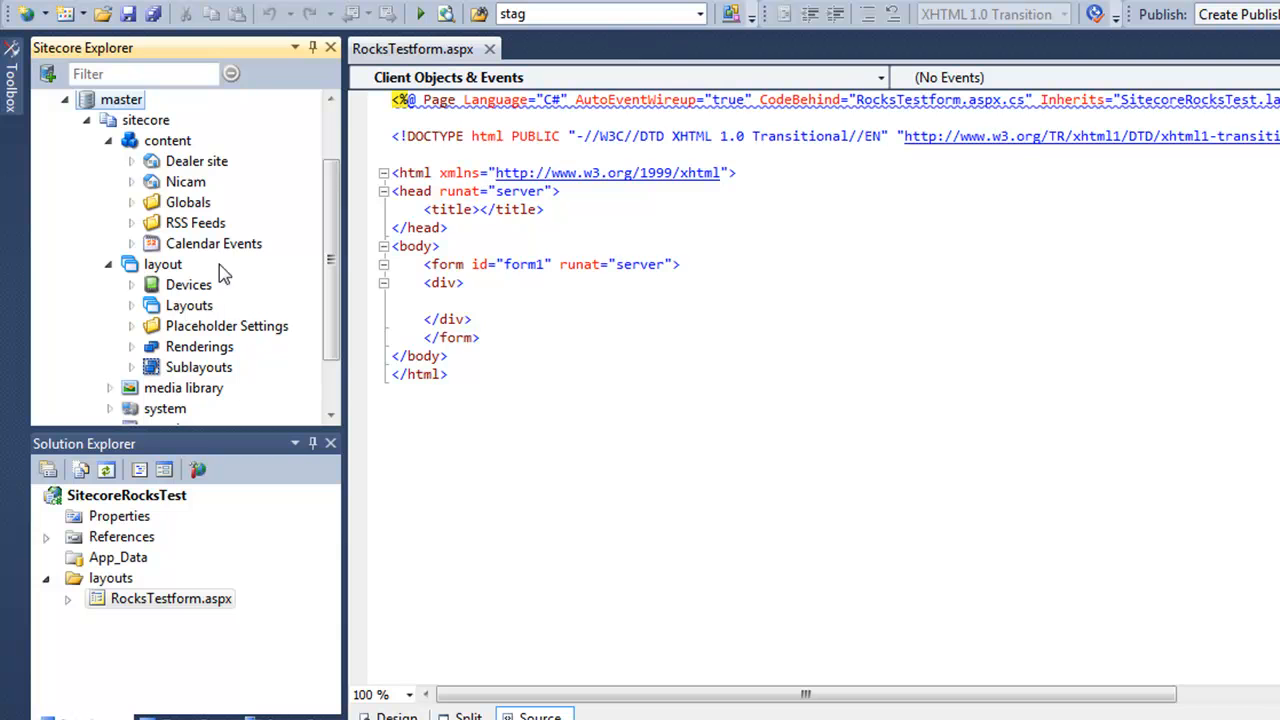
pyautogui.click(131, 306)
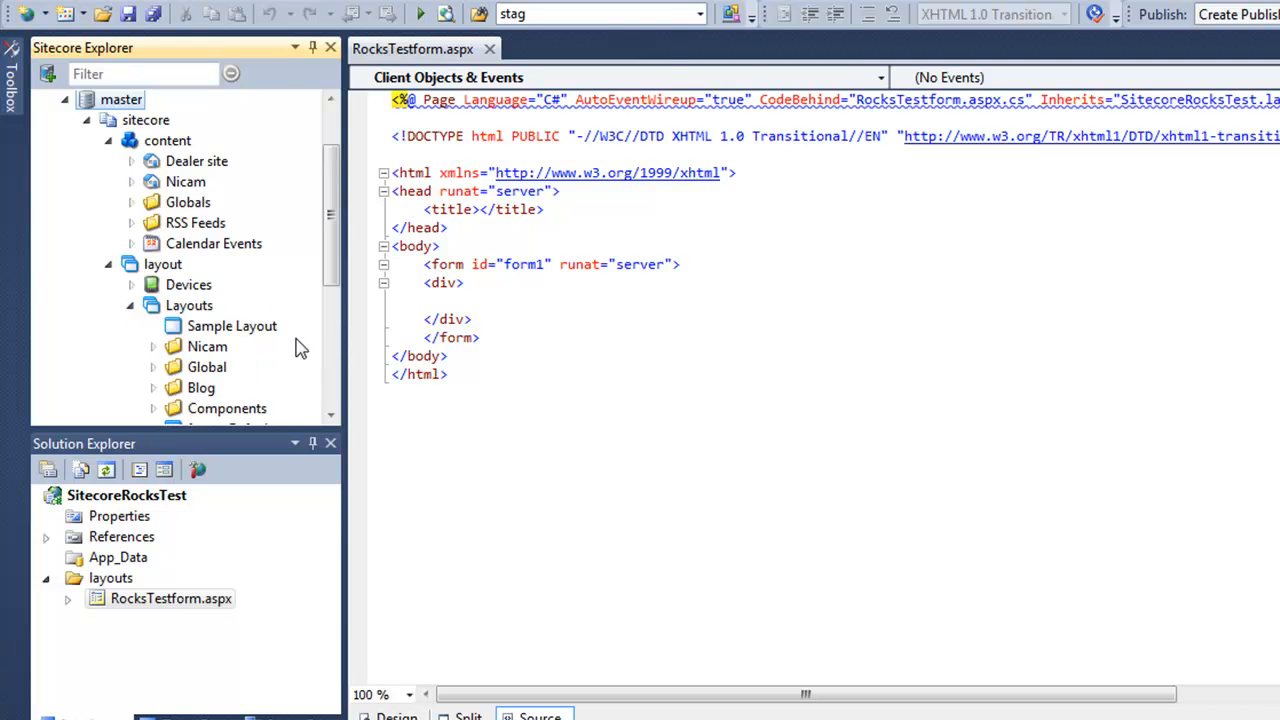
pyautogui.moveTo(333, 270); pyautogui.dragTo(278, 347)
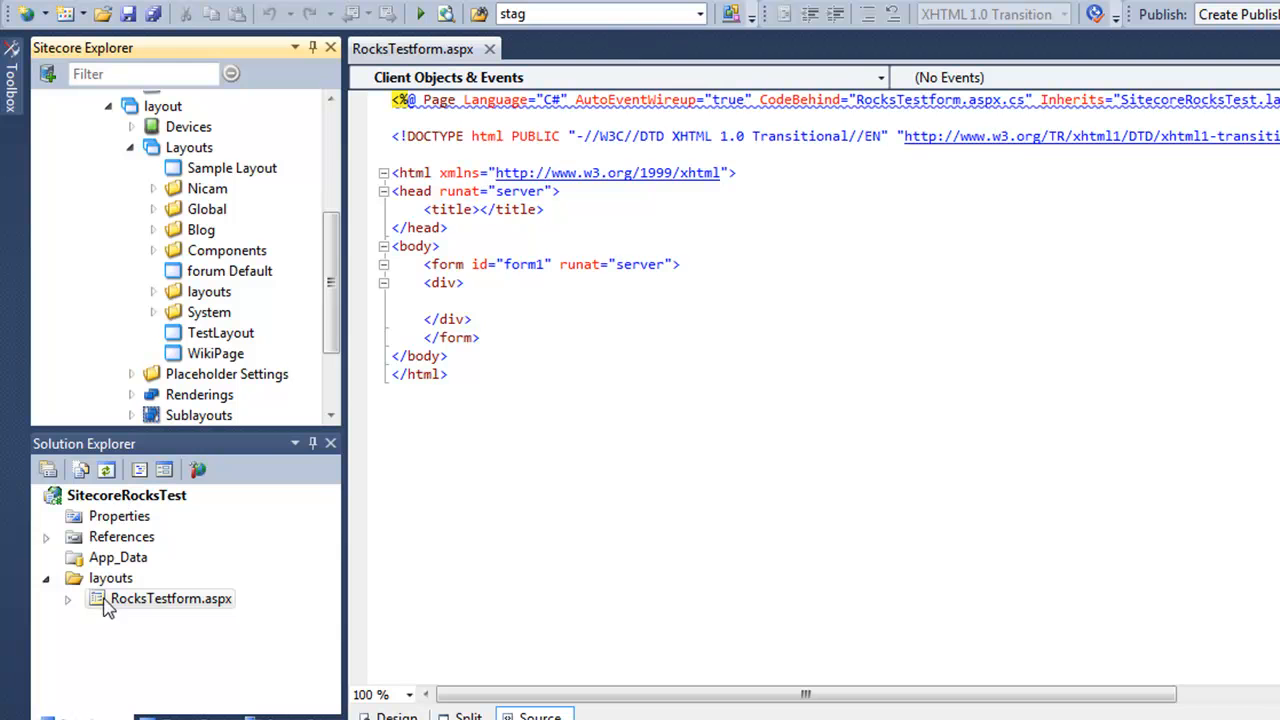
pyautogui.click(153, 291)
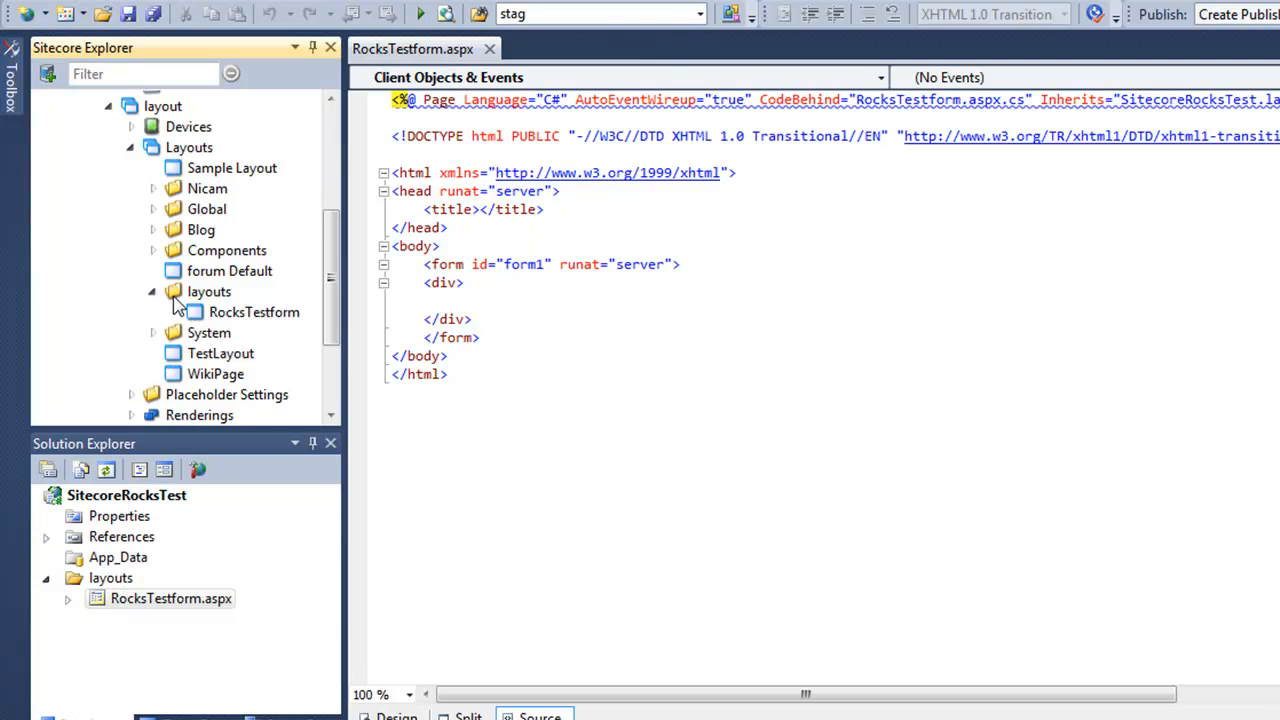
pyautogui.click(243, 315)
pyautogui.rightClick(262, 314)
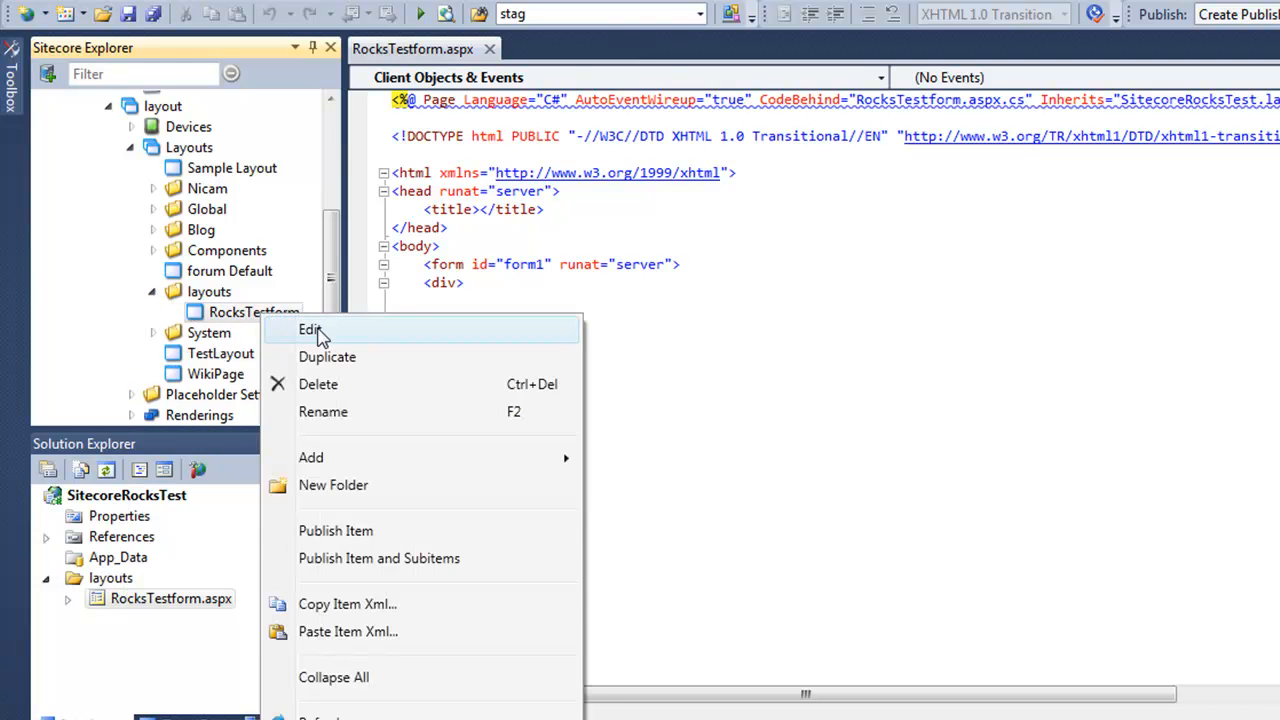
pyautogui.click(300, 329)
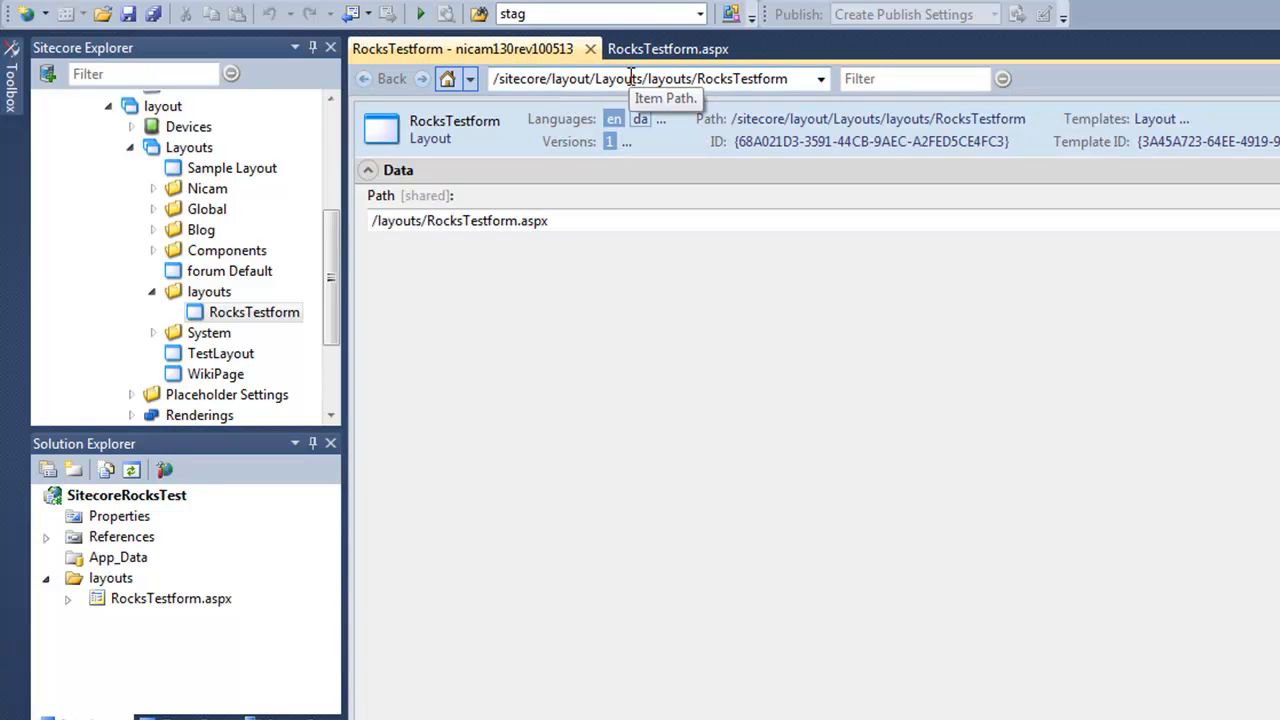
pyautogui.click(558, 220)
# Rename the web form RocksTestform.aspx to RocksTestform2.aspx.
pyautogui.moveTo(550, 220); pyautogui.dragTo(520, 220)
pyautogui.rightClick(170, 606)
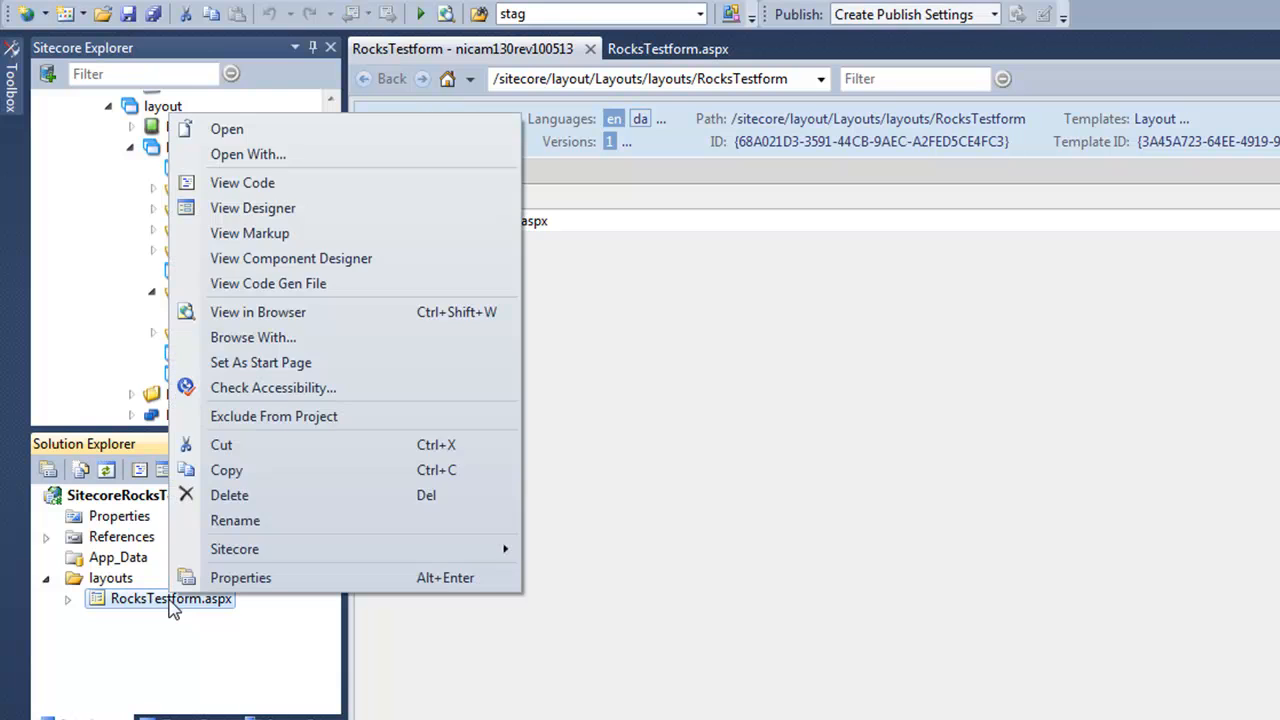
pyautogui.click(172, 603)
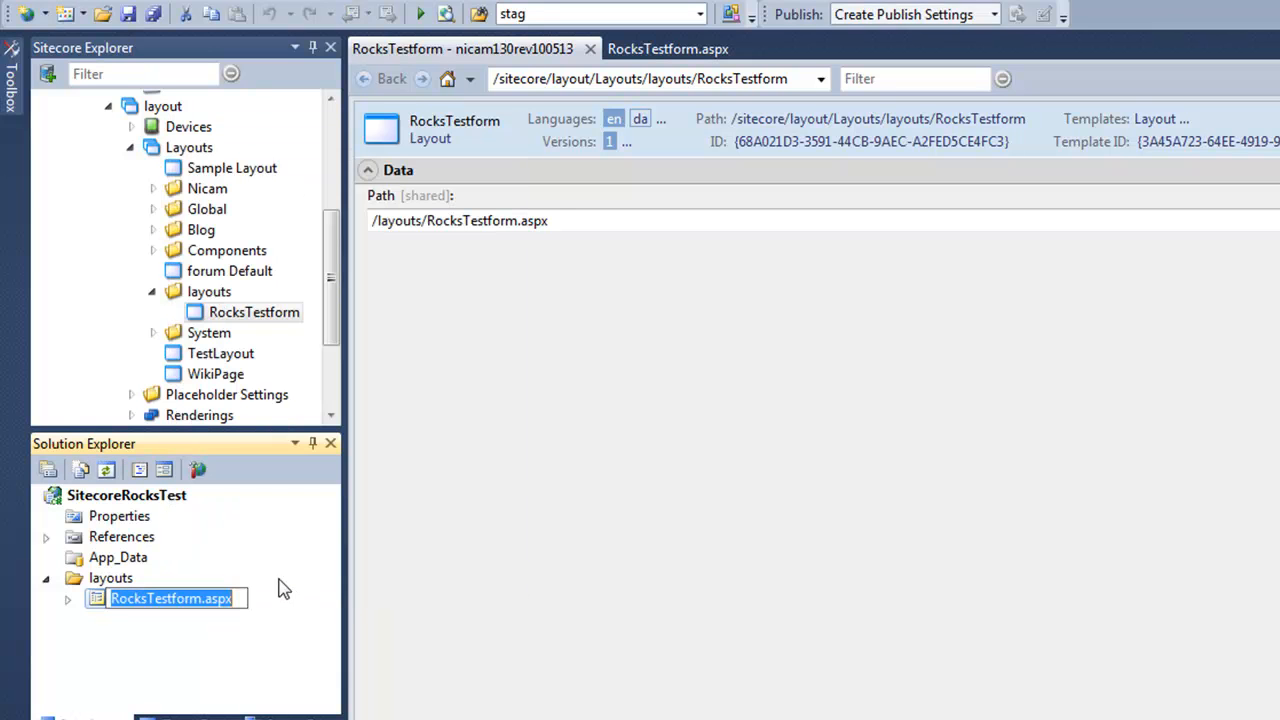
pyautogui.press('End')
pyautogui.press('Left')
pyautogui.write('2')
pyautogui.press('Return')
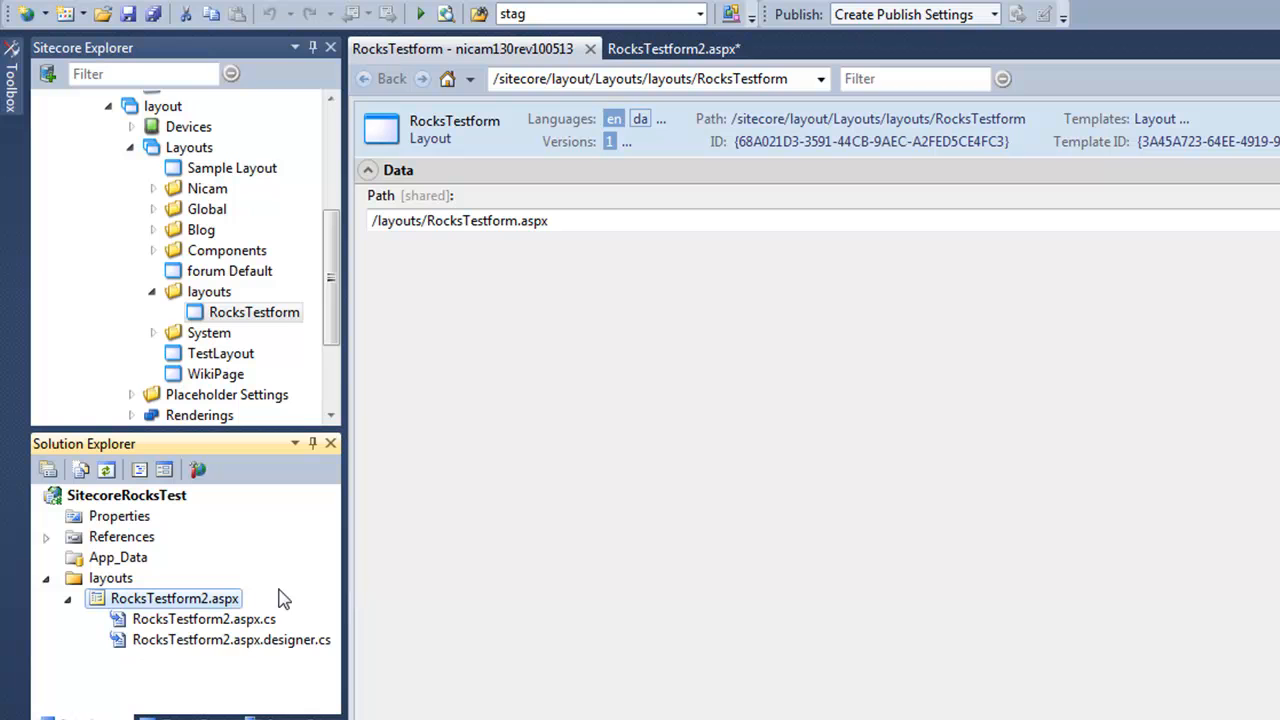
# Reload the layout item editor so its Path shows /layouts/RocksTestform2.aspx.
pyautogui.rightClick(596, 418)
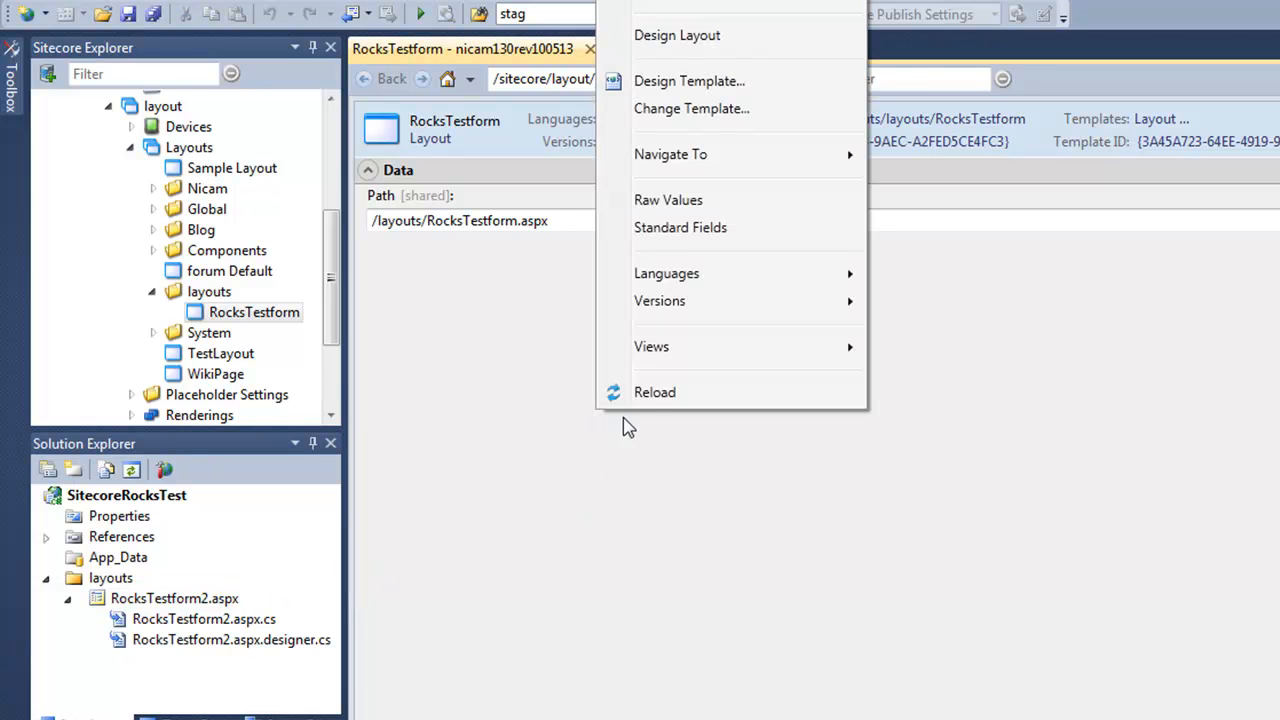
pyautogui.click(650, 393)
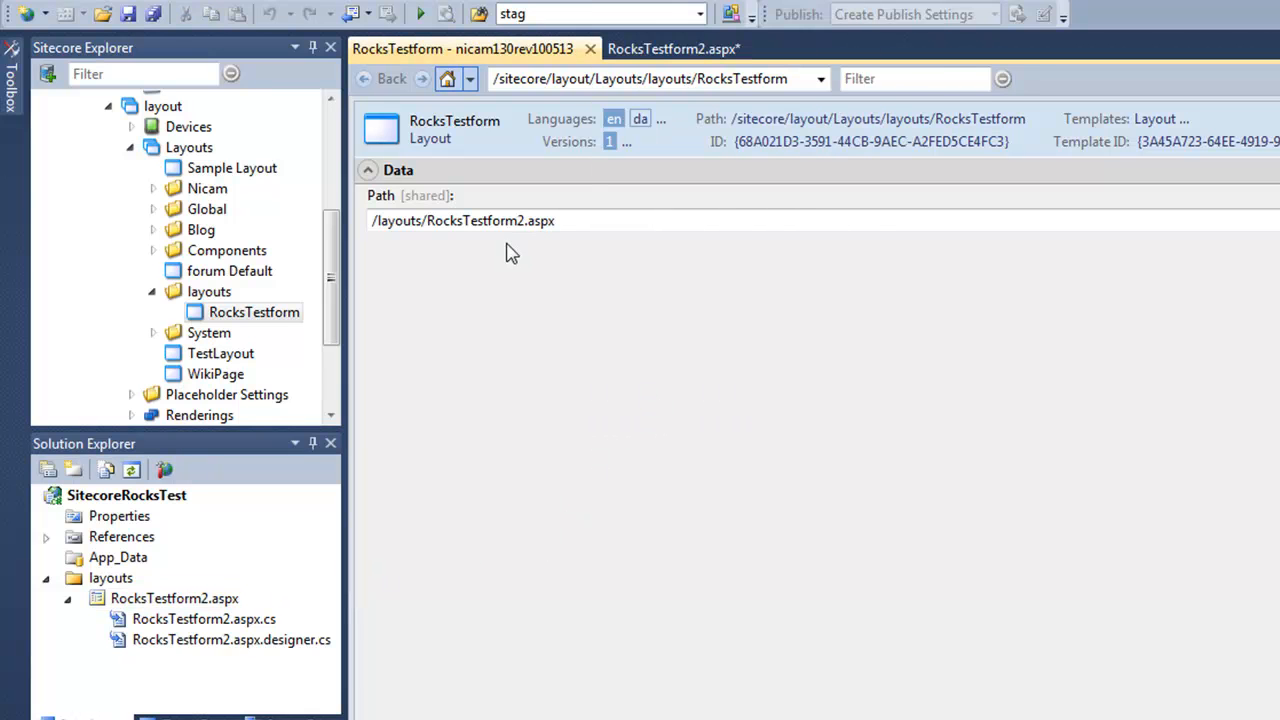
pyautogui.click(491, 221)
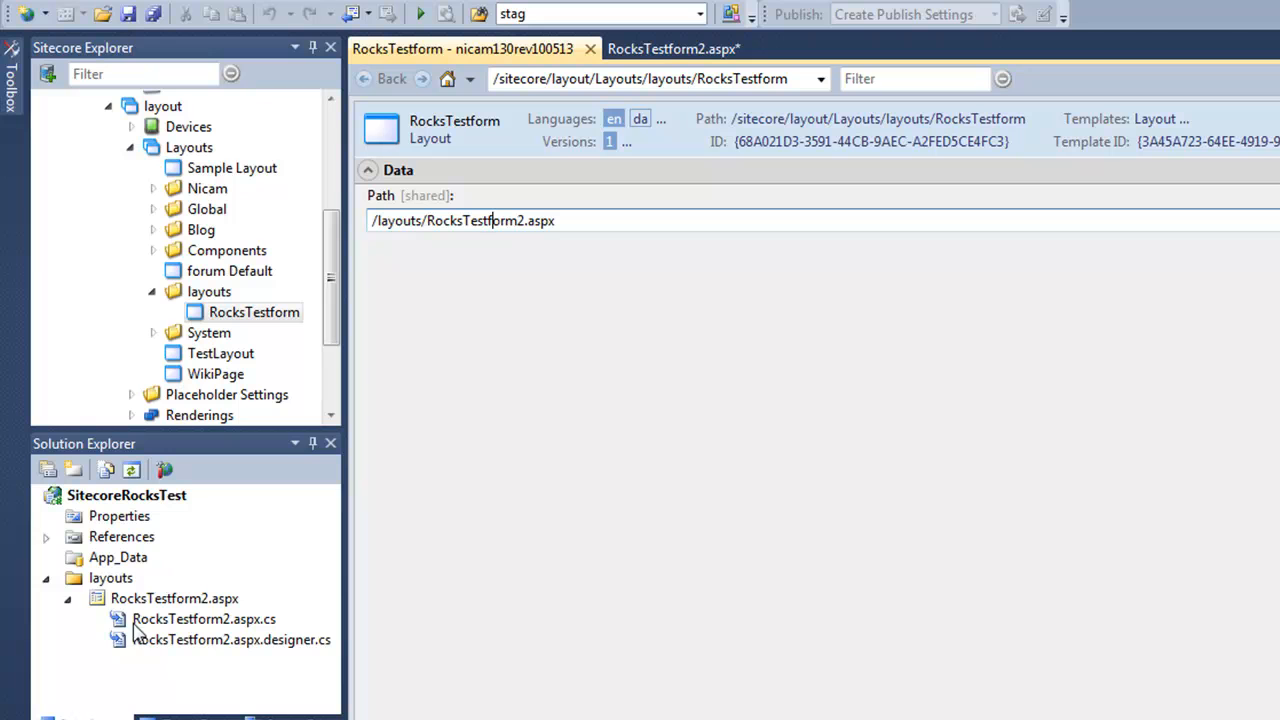
pyautogui.click(68, 599)
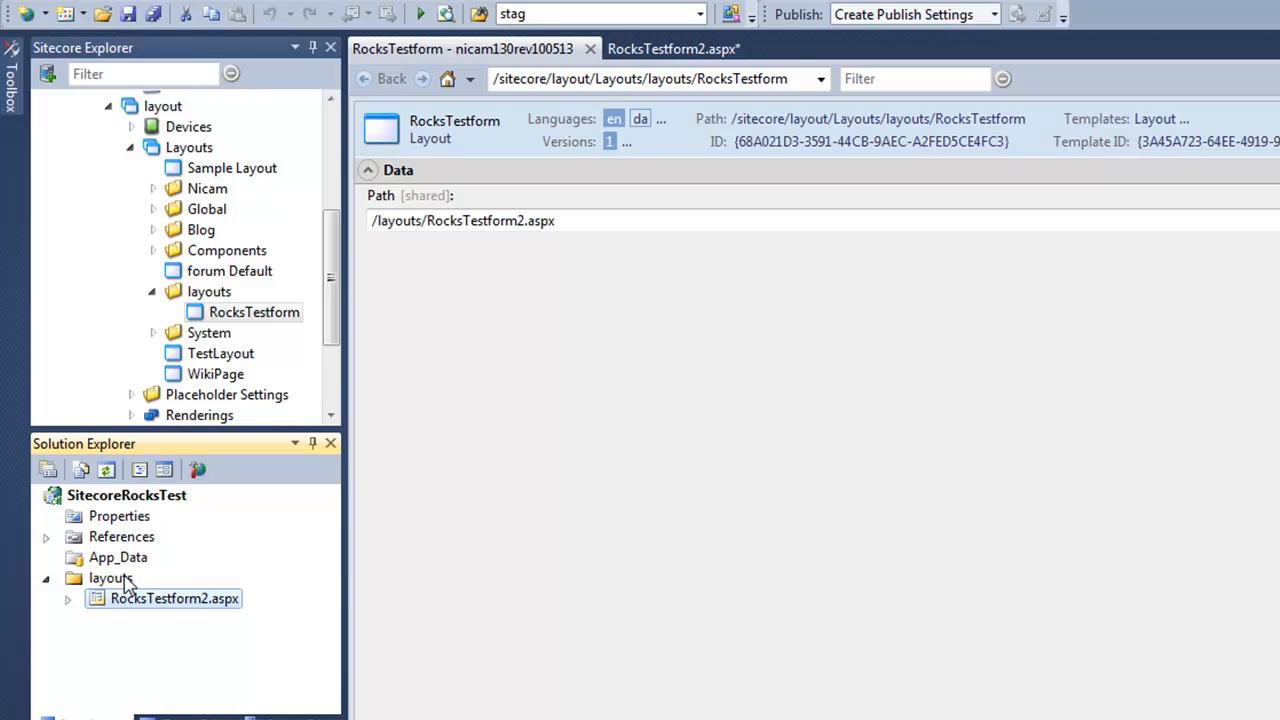